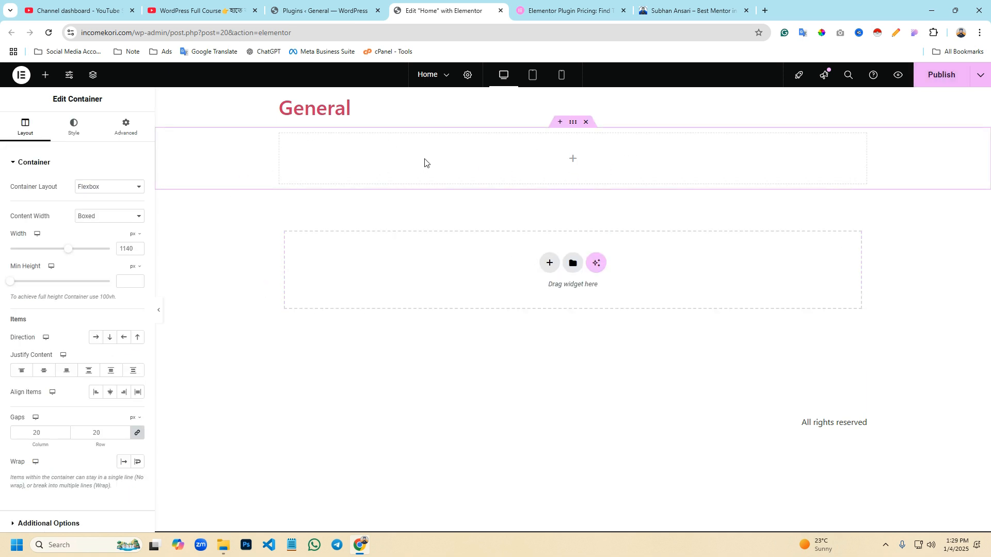
- Outline the empty container's full area and its boxed content area in a screen capture, and discard the capture
key("Print")
left_click_drag(155, 126, 988, 192)
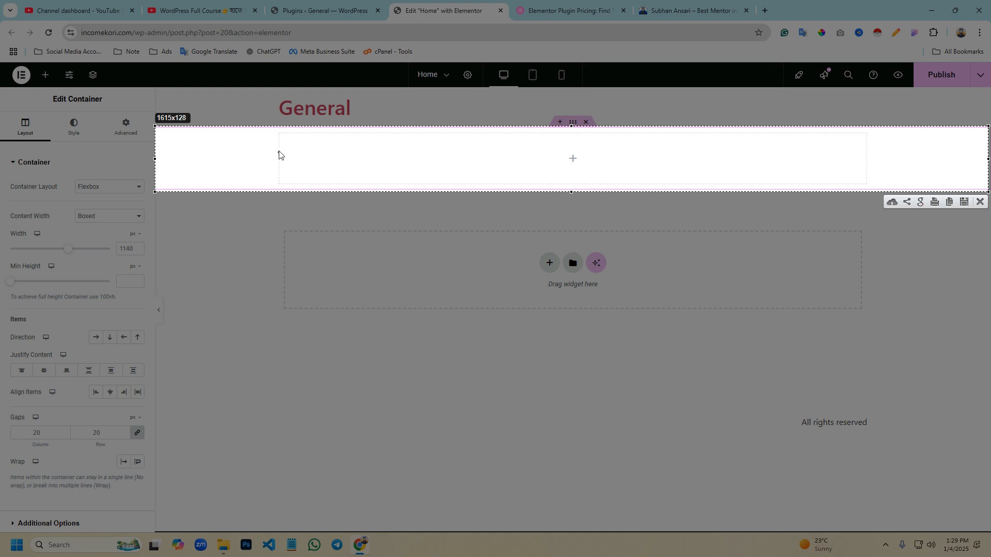
mouse_move(276, 132)
left_mouse_down()
mouse_move(354, 176)
mouse_move(509, 191)
mouse_move(875, 190)
mouse_move(865, 195)
mouse_move(865, 184)
left_mouse_up()
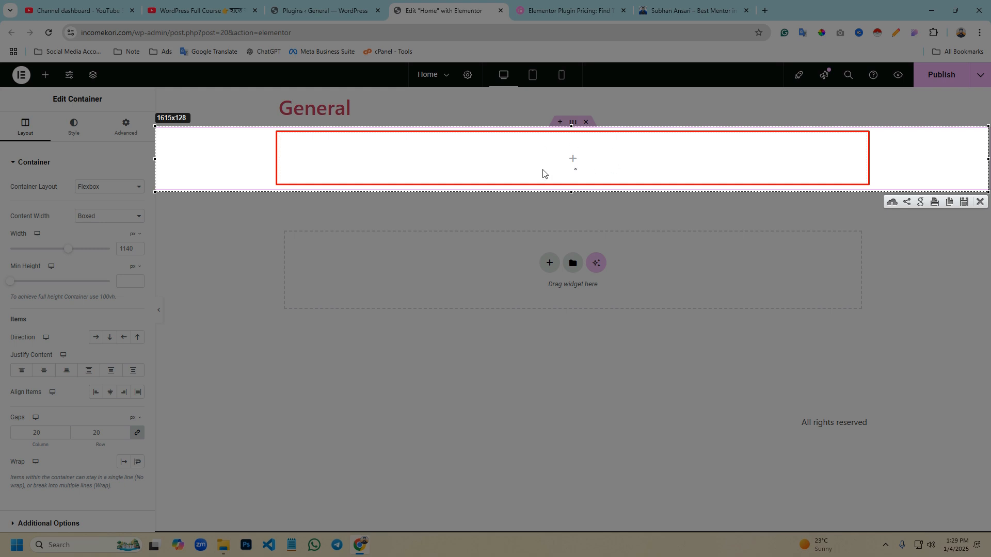
left_click_drag(889, 138, 942, 170)
left_click(980, 202)
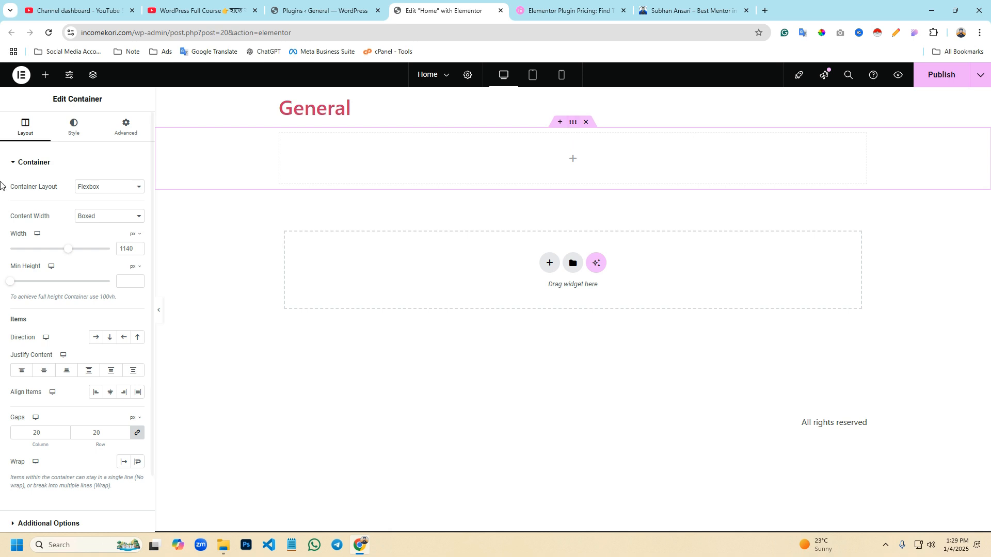
- Give the container below the General heading a classic background in a muted red colour
left_click(74, 129)
left_click(95, 211)
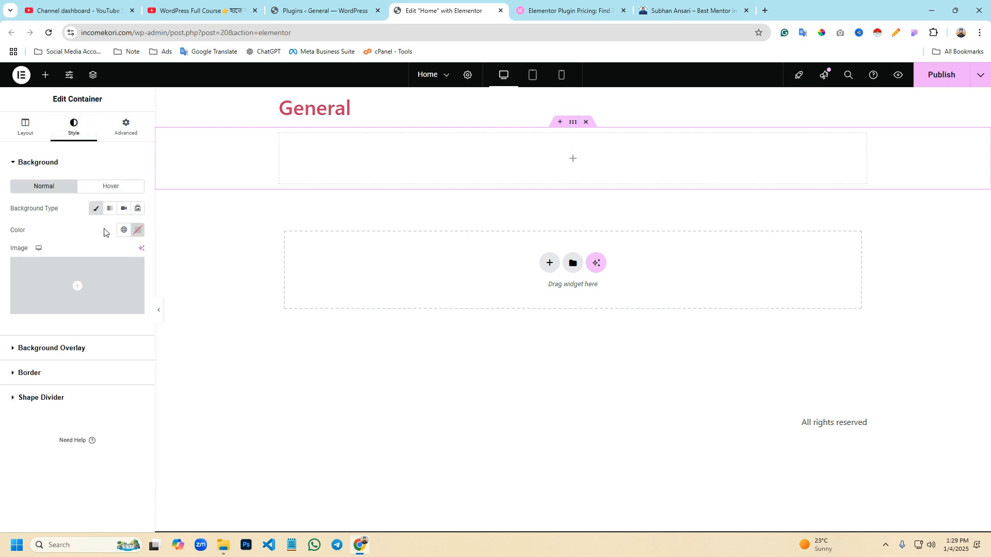
left_click(137, 230)
left_click_drag(172, 290, 190, 278)
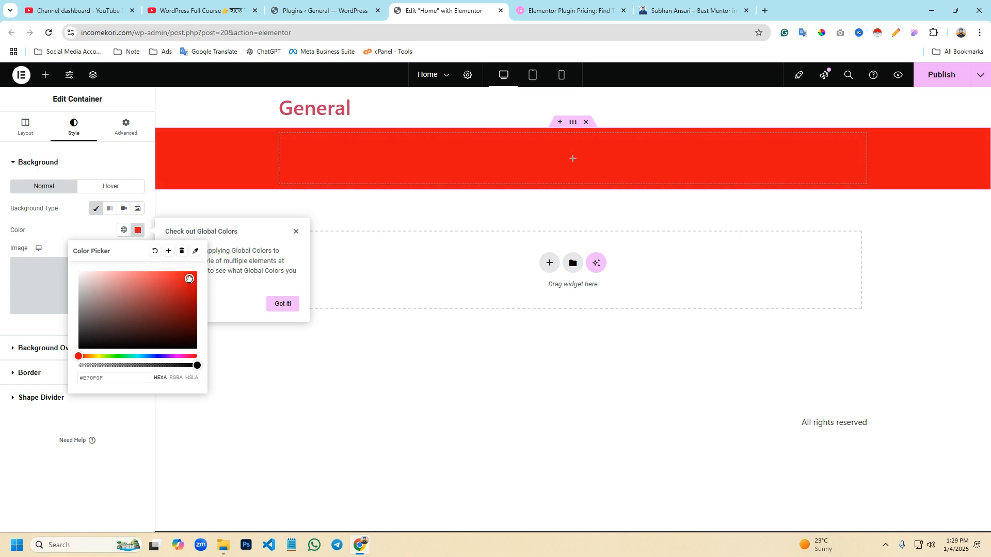
left_click(126, 293)
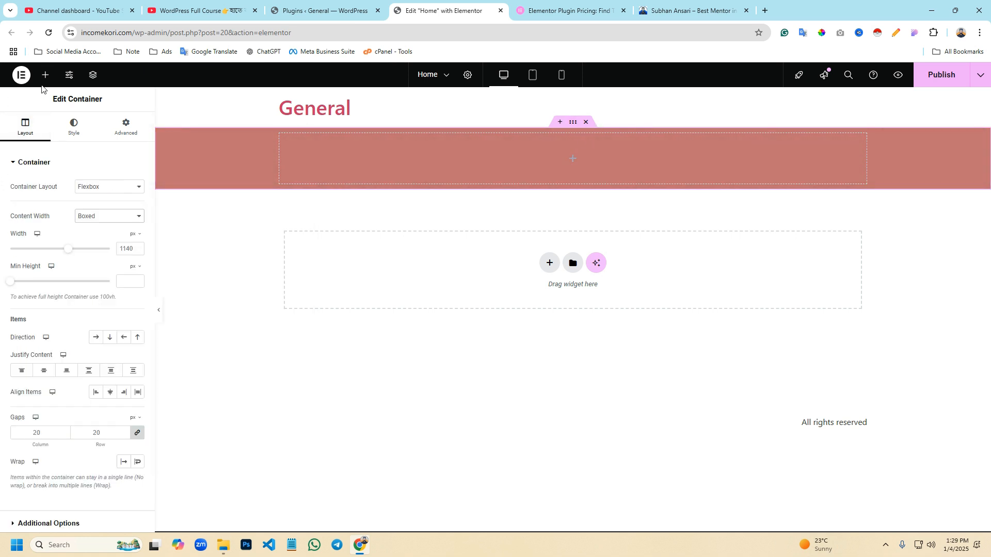
- Add a container inside the muted red container and give it a classic near-black background colour
left_click(46, 75)
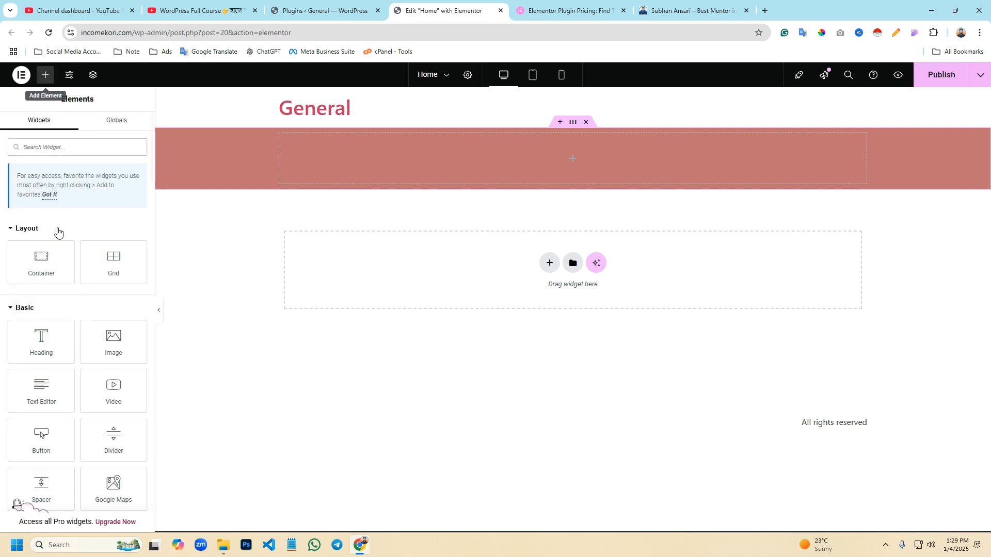
left_click_drag(46, 265, 333, 164)
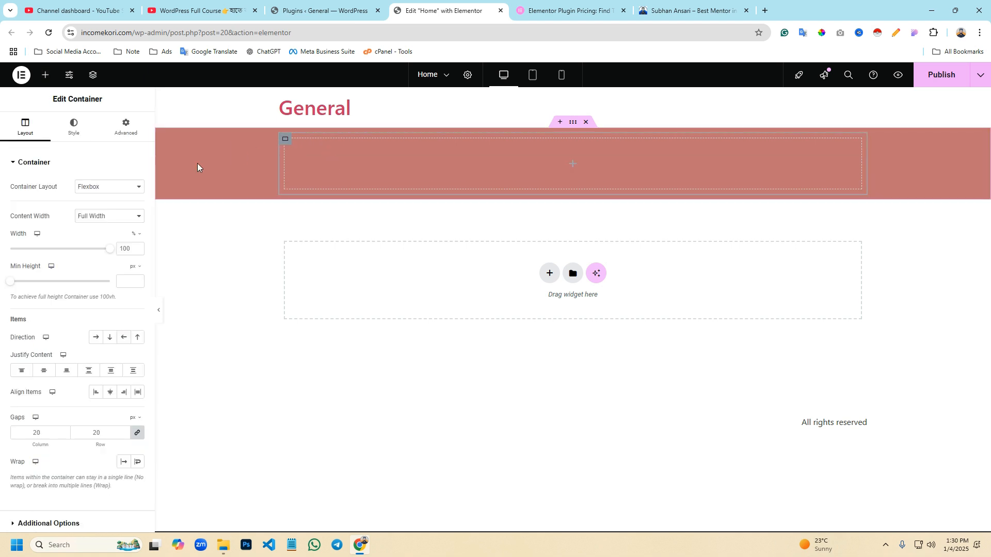
left_click(73, 126)
left_click(95, 208)
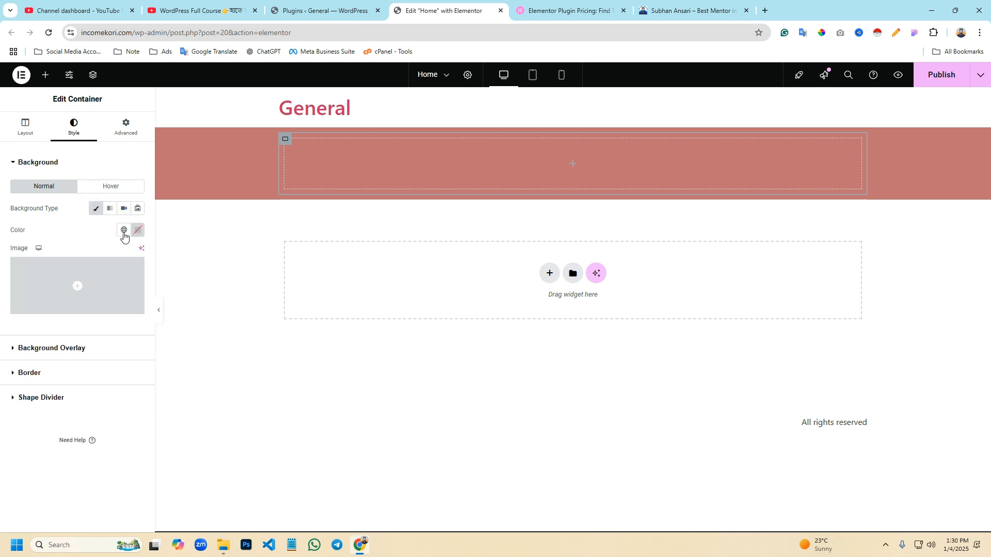
left_click(137, 230)
left_click_drag(155, 329, 131, 337)
left_click(88, 161)
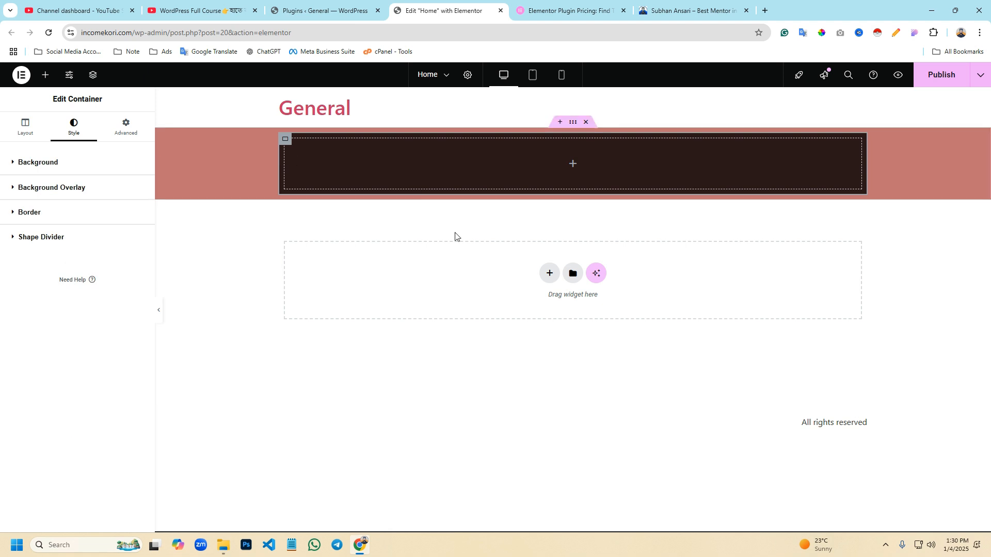
- Insert a new flexbox container above the muted red one and nest another container inside it
left_click(573, 124)
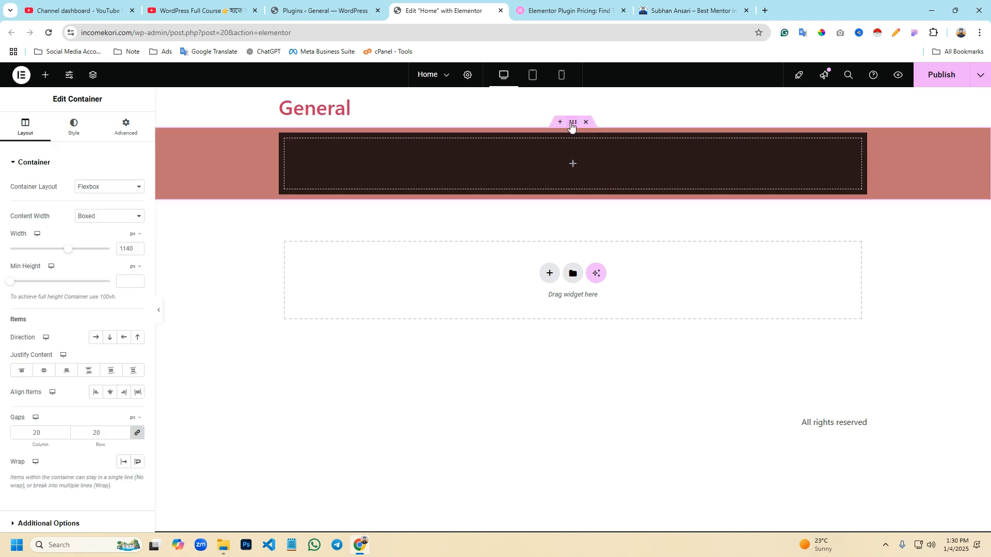
left_click(284, 145)
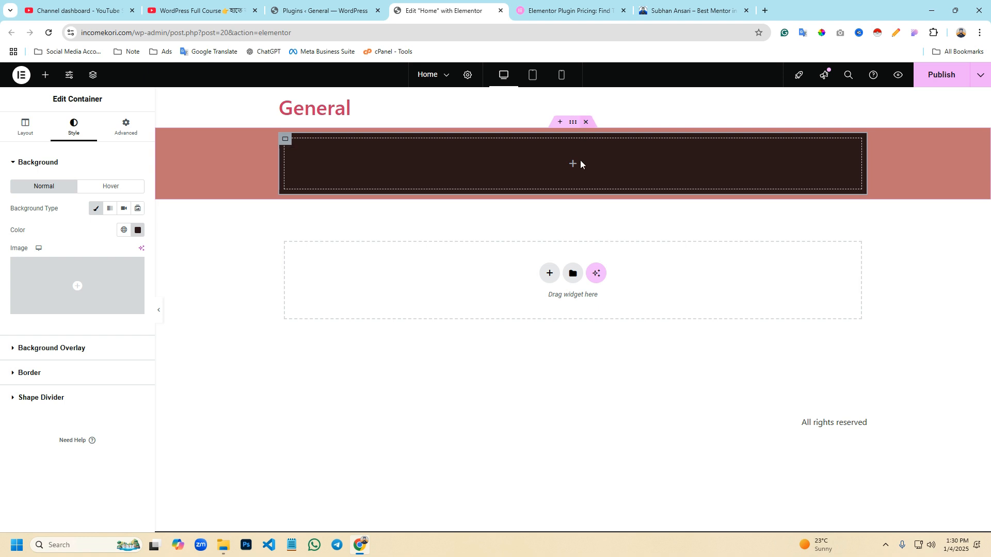
left_click(559, 122)
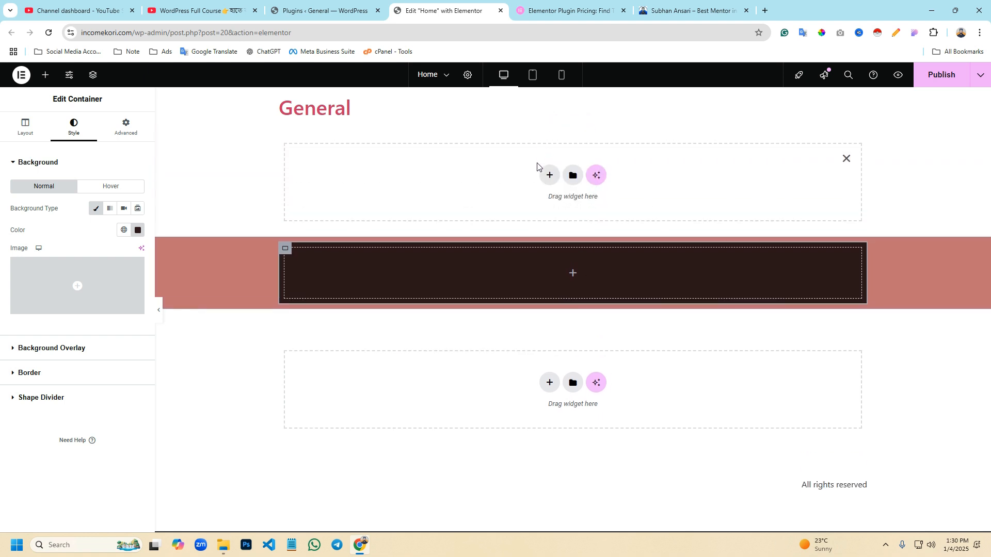
left_click(549, 176)
left_click(536, 205)
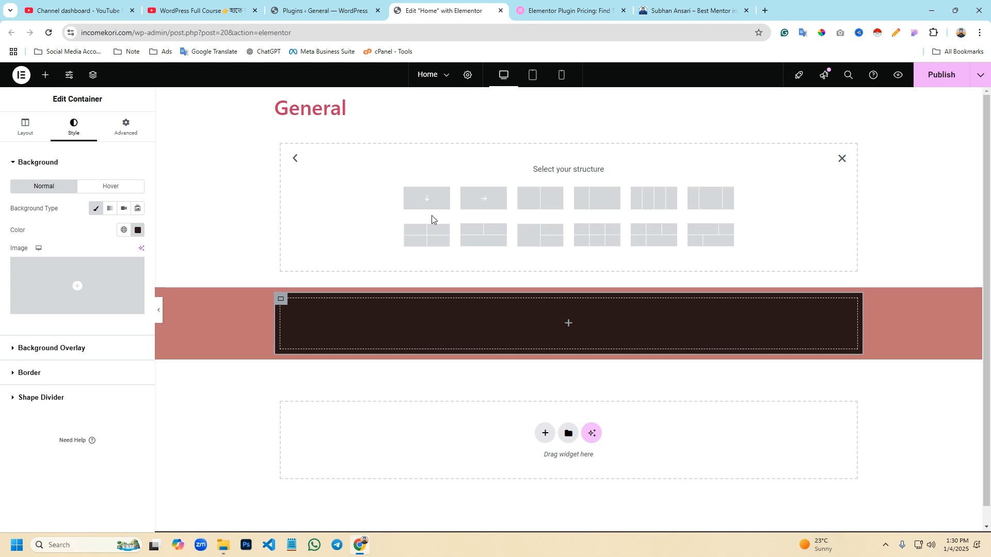
left_click(45, 74)
left_click_drag(41, 261, 331, 177)
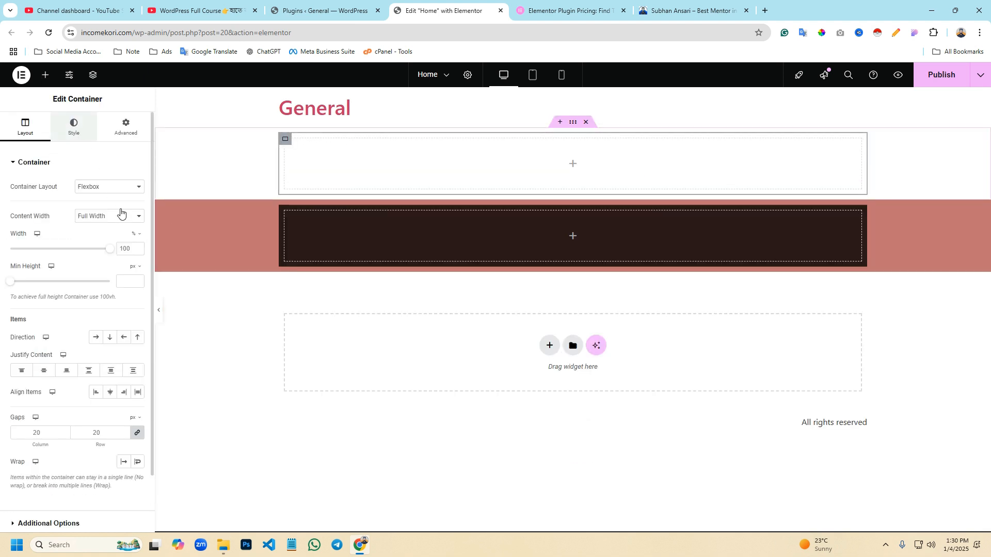
- Give the new nested container a classic dark red background, #8A0000, and delete its parent container
left_click(73, 127)
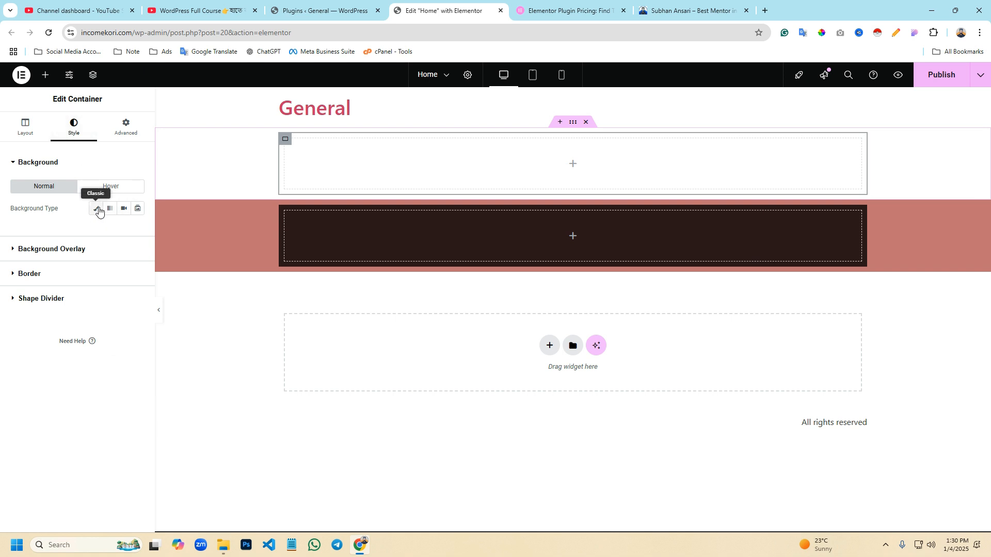
left_click(98, 209)
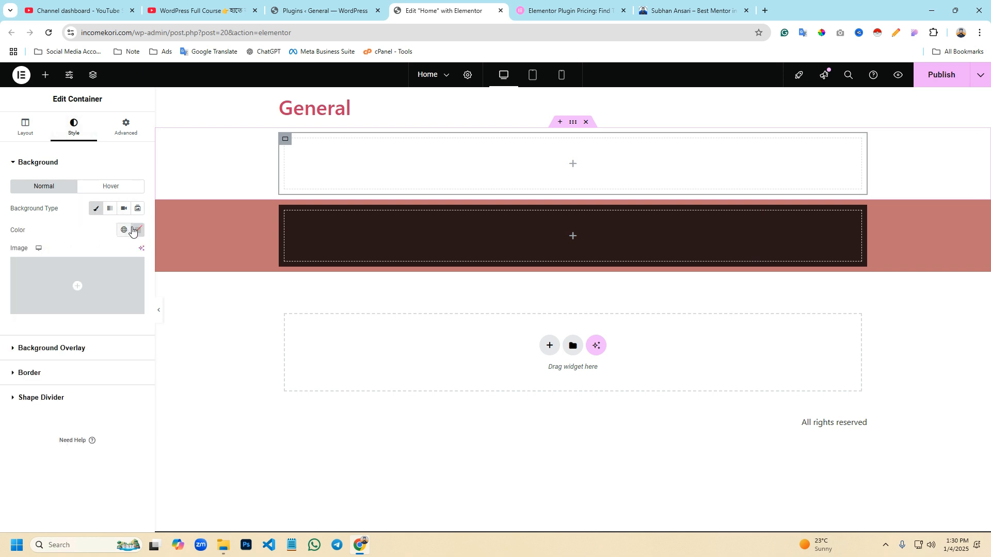
left_click(135, 232)
left_click_drag(162, 294, 197, 307)
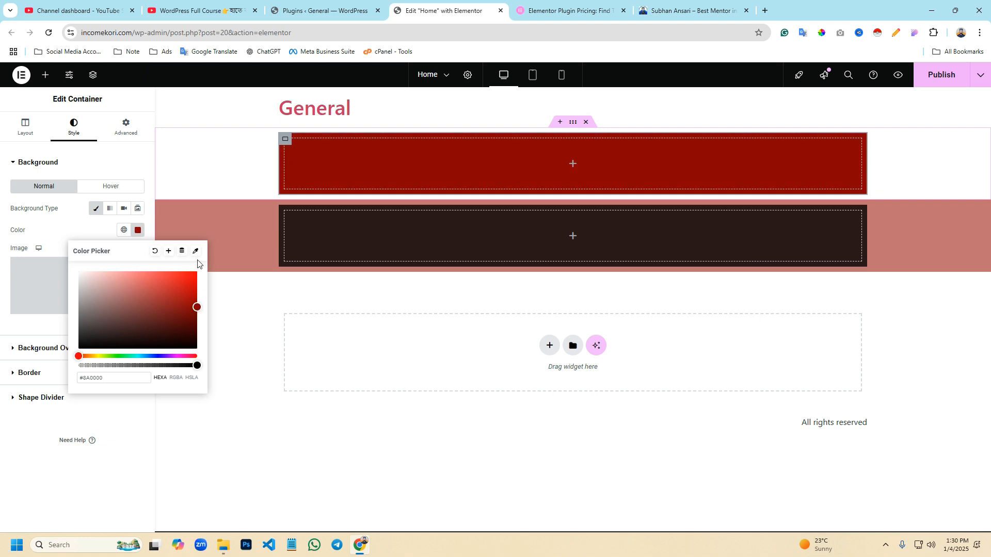
left_click(138, 230)
left_click(585, 121)
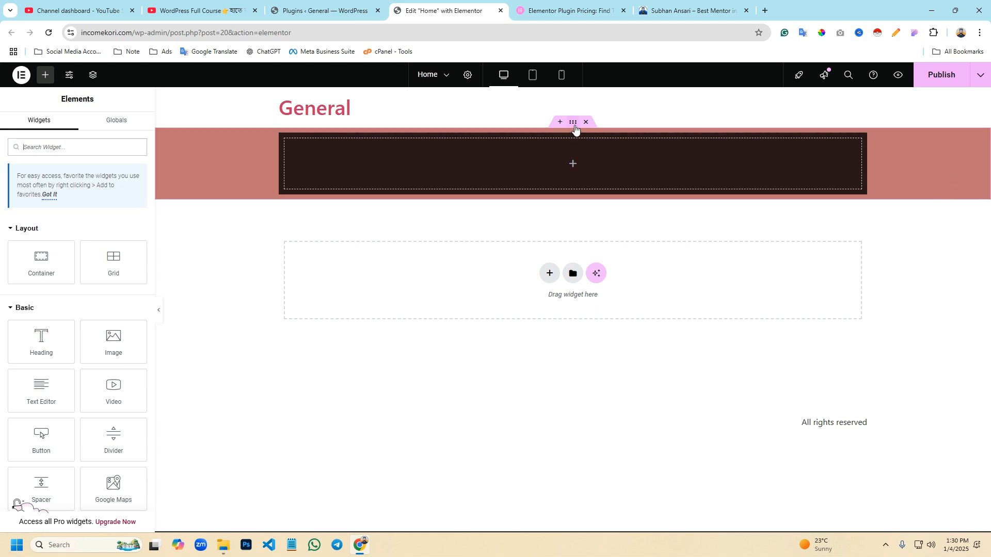
- Show the page structure and rename the outer container as Main Container
left_click(573, 123)
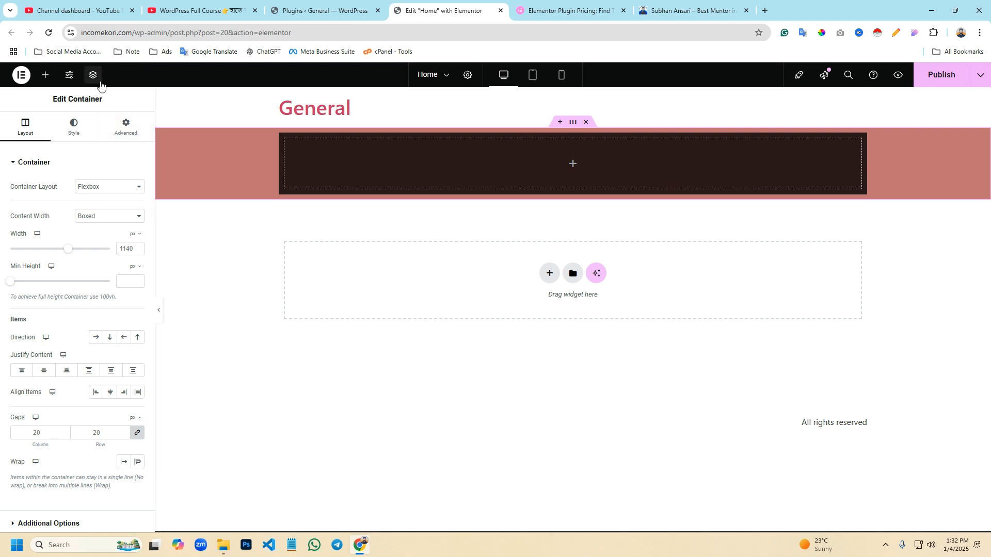
left_click(93, 75)
left_click(860, 141)
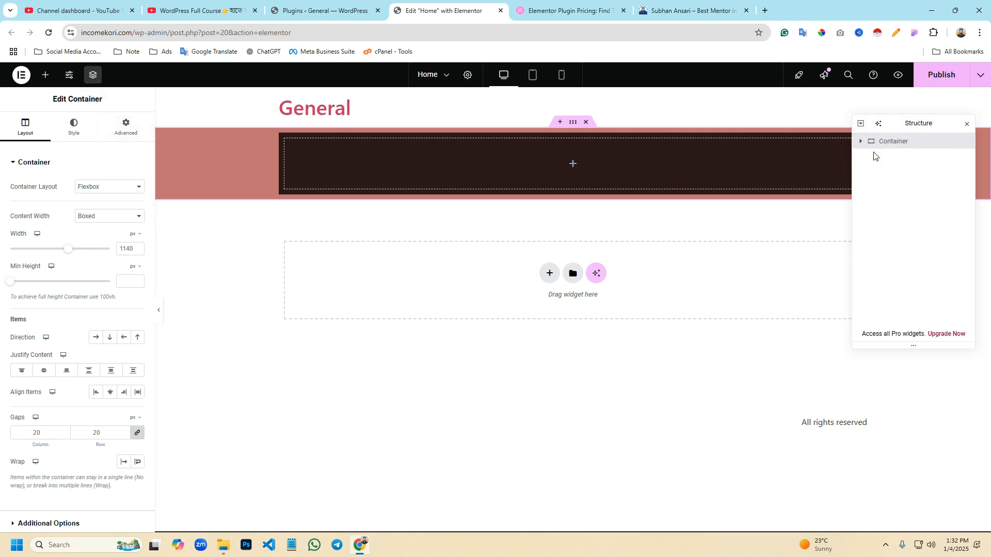
double_click(892, 147)
type("Main Container")
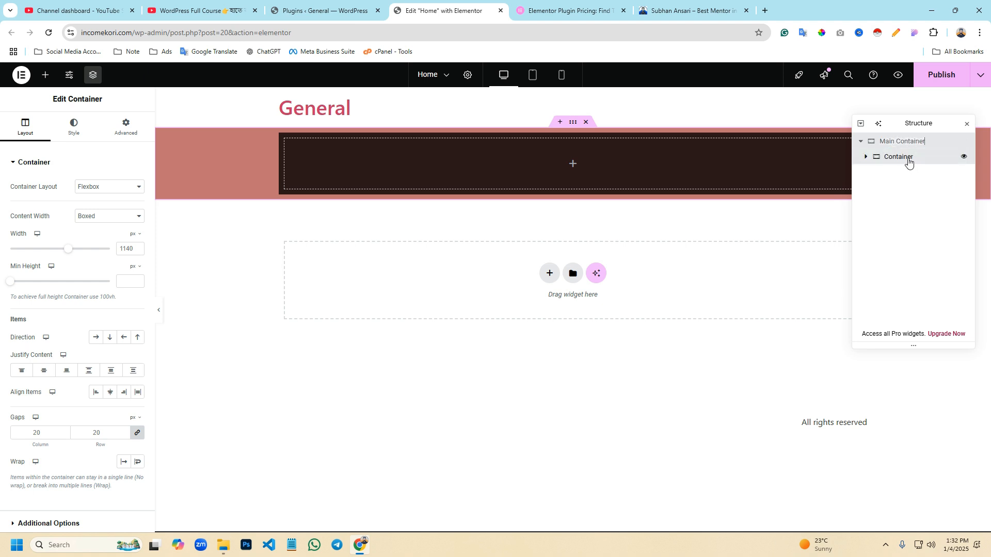
- Rename the nested container in the page structure as Child Container
left_click(904, 160)
double_click(903, 161)
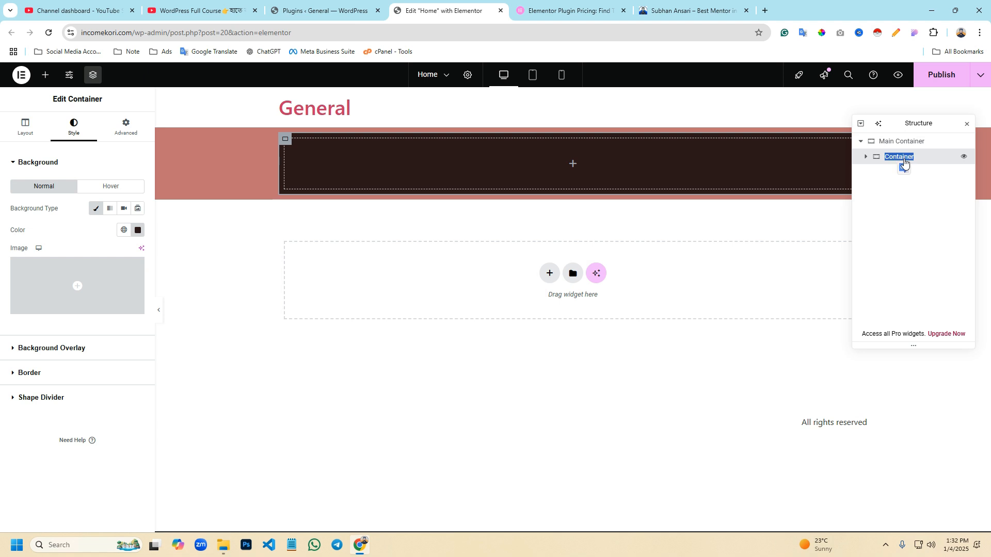
type("Child Container")
key("Return")
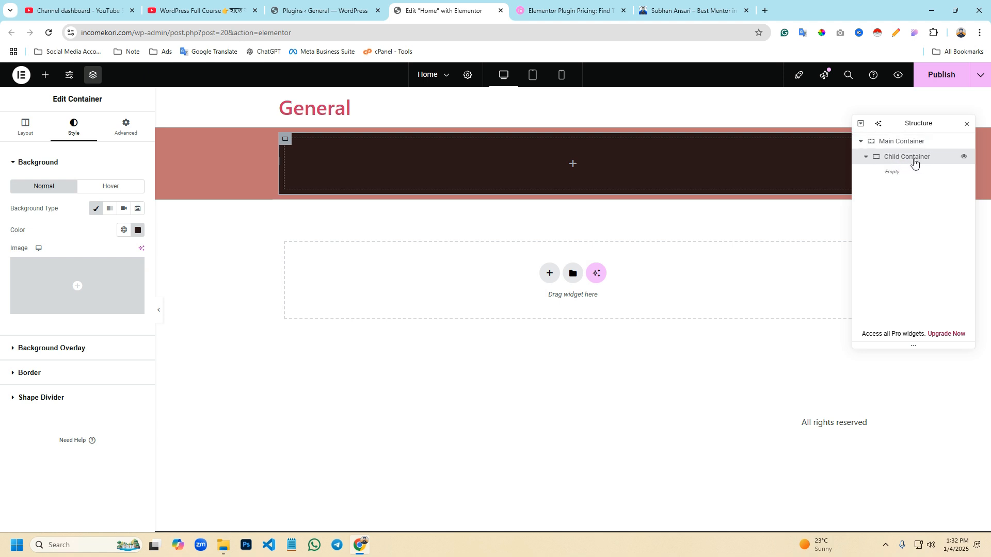
- Try the Grid layout on the main container, return it to Flexbox and choose Boxed content width
left_click(900, 141)
left_click(902, 157)
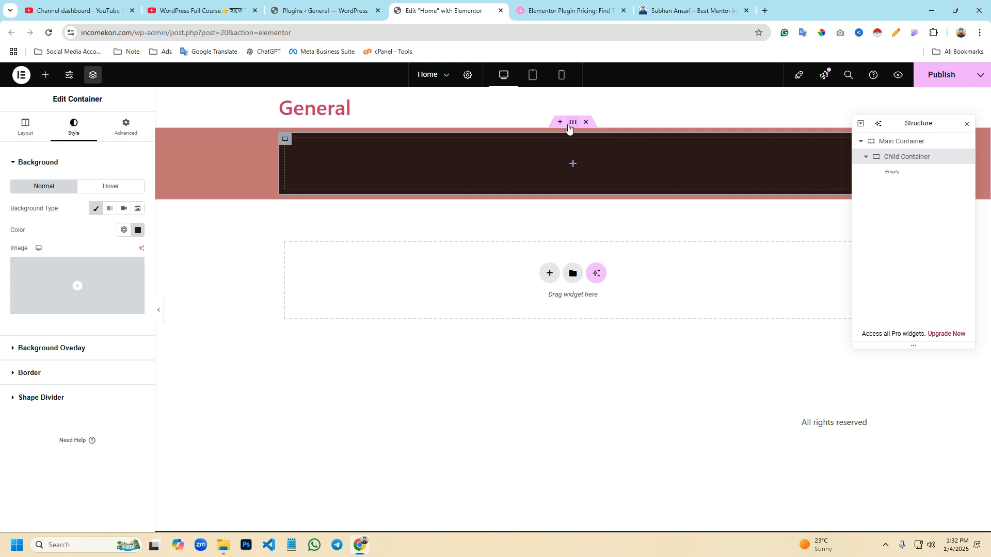
left_click(573, 124)
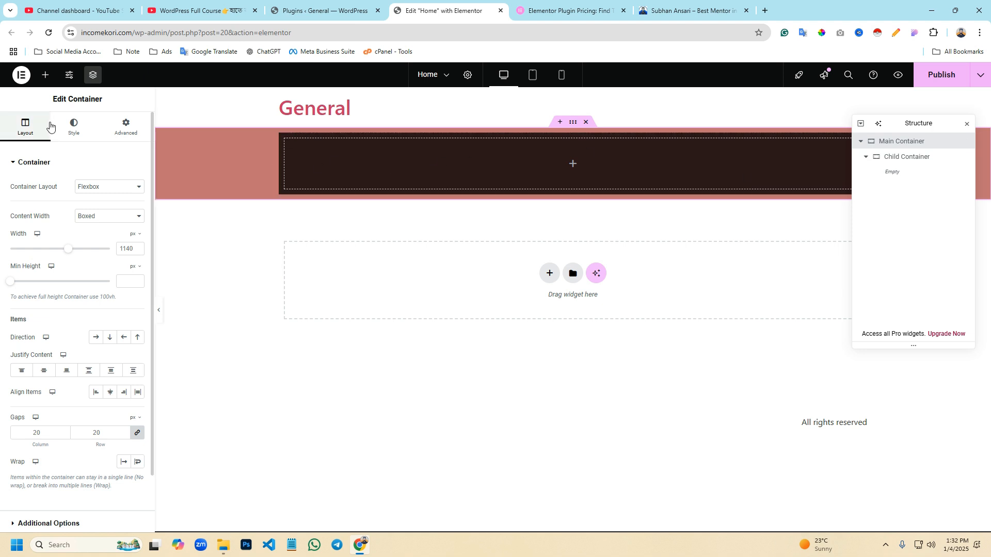
left_click(94, 195)
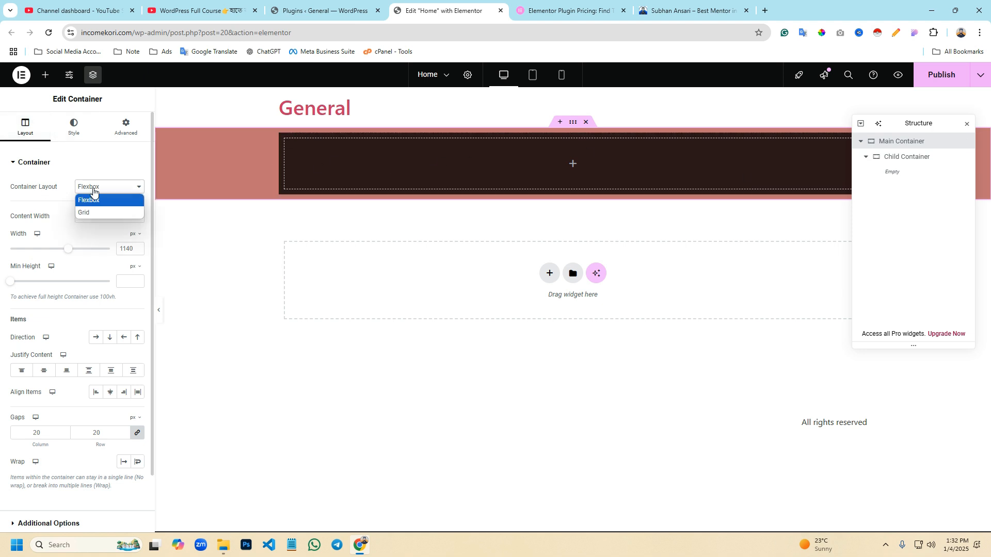
left_click(91, 213)
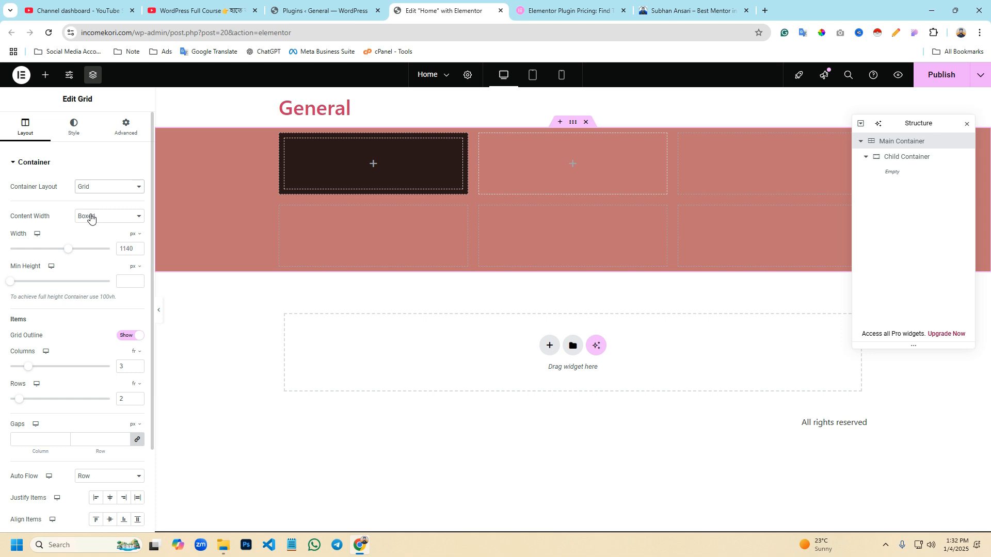
left_click(89, 186)
left_click(90, 205)
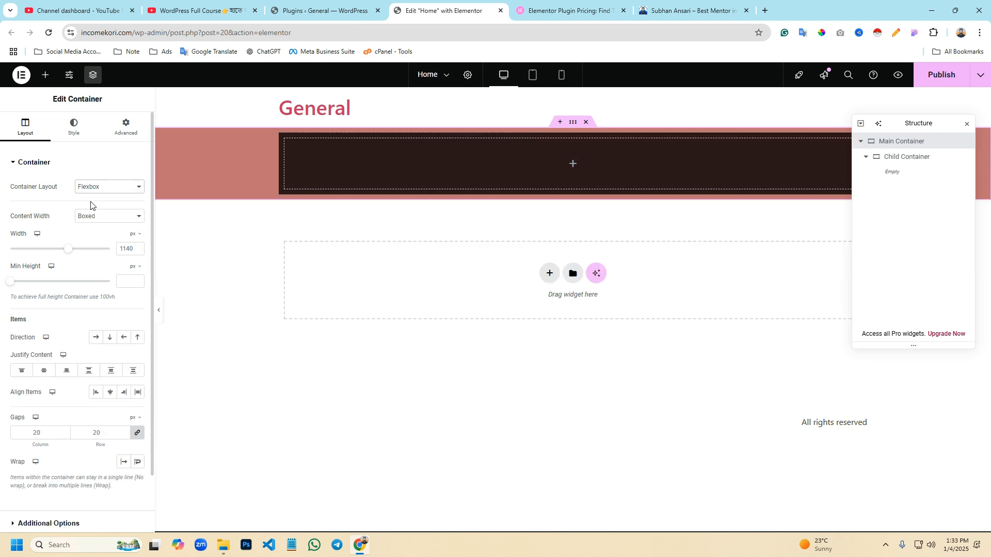
left_click(89, 216)
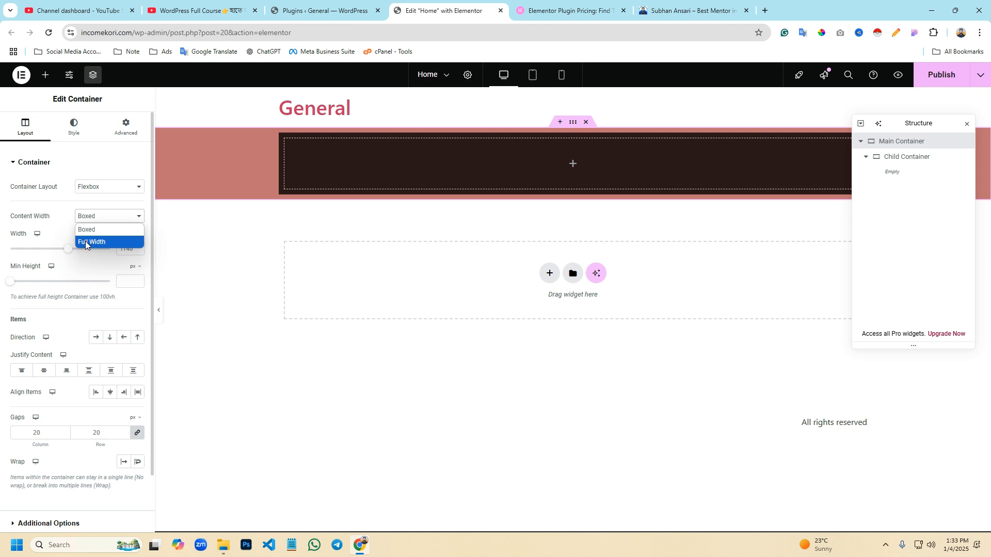
left_click(88, 229)
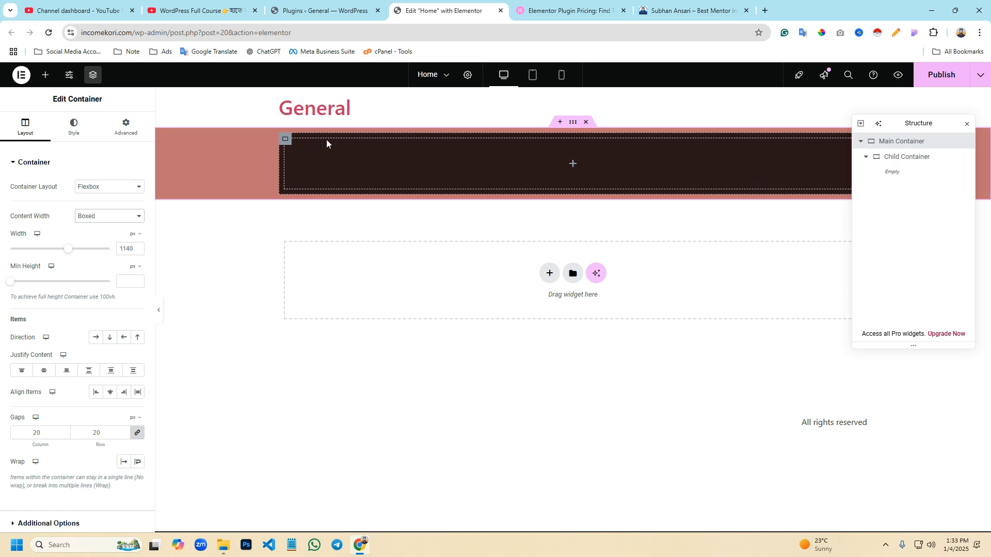
- Measure the boxed content area's full width with a screen capture, moving the Structure panel out of the way
key("Print")
left_click_drag(275, 132, 640, 212)
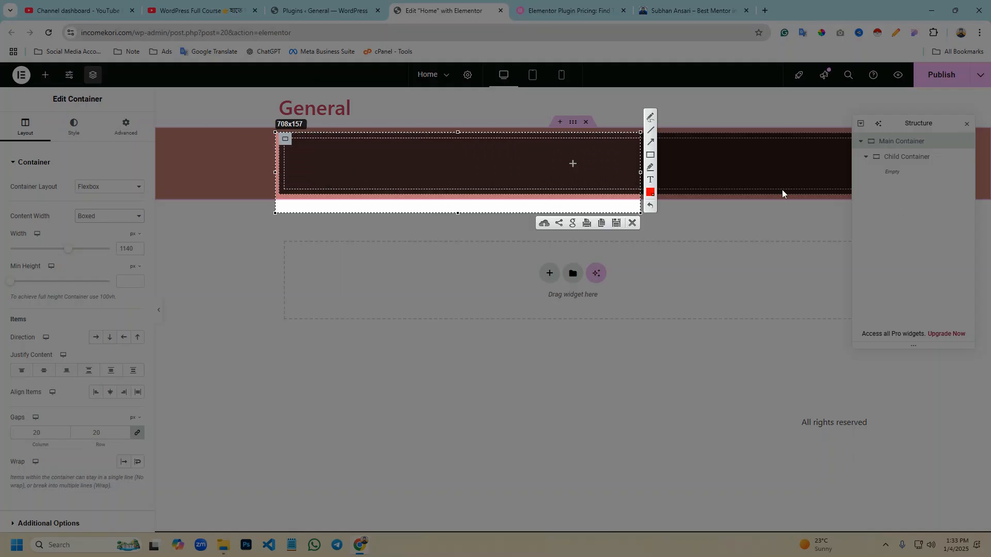
left_click(632, 223)
left_click_drag(879, 124, 882, 247)
key("Print")
left_click_drag(279, 133, 866, 197)
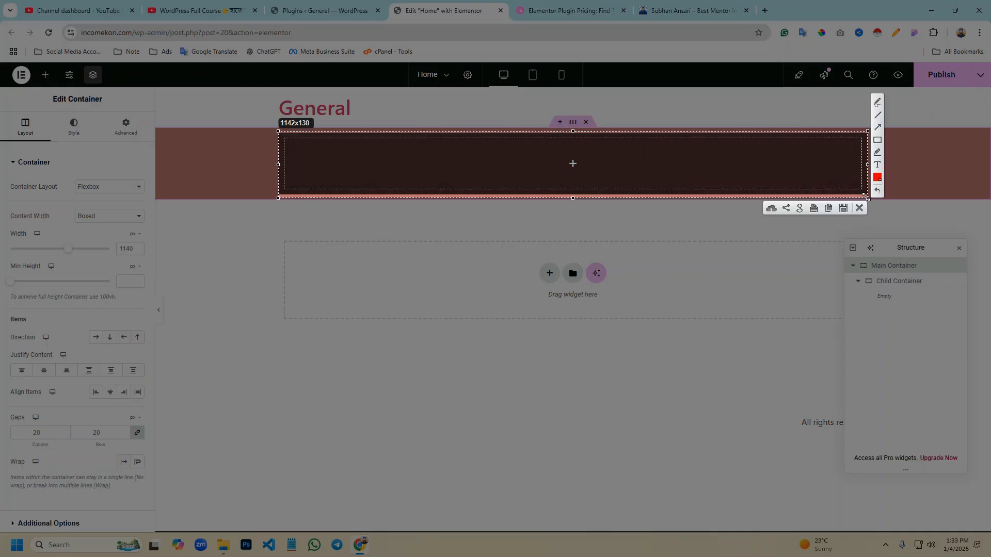
left_click(864, 207)
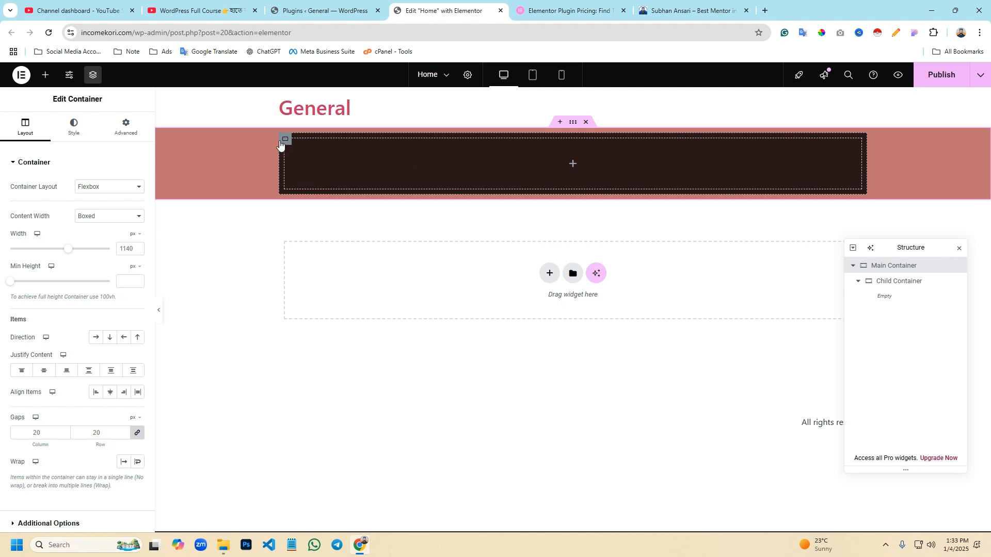
- Delete the child container and place a Heading widget inside the dark red container
right_click(284, 144)
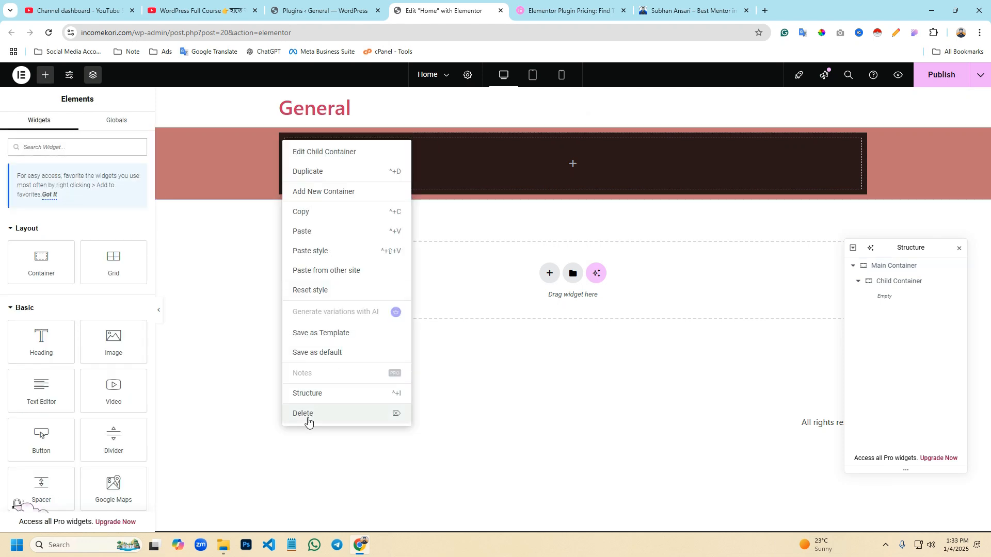
left_click(308, 415)
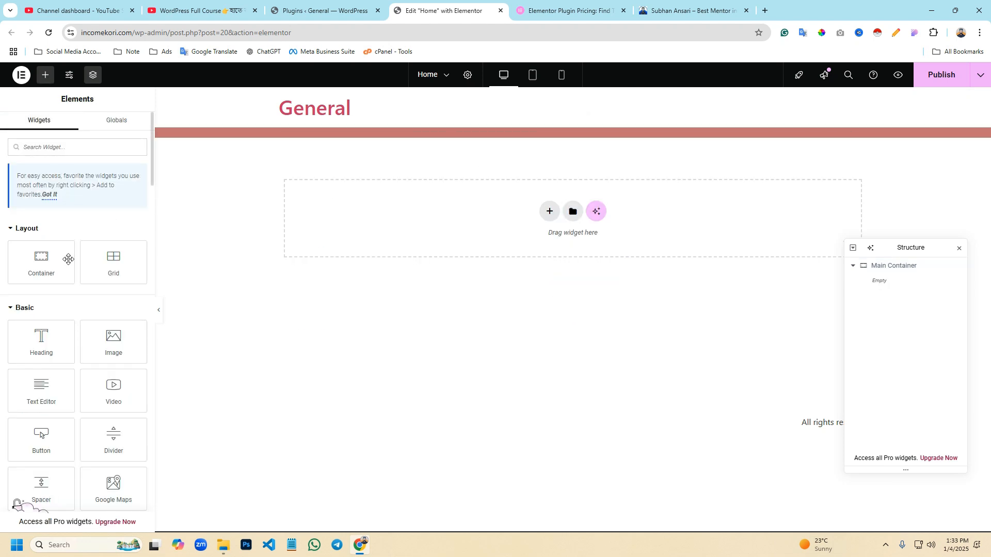
left_click_drag(42, 340, 156, 280)
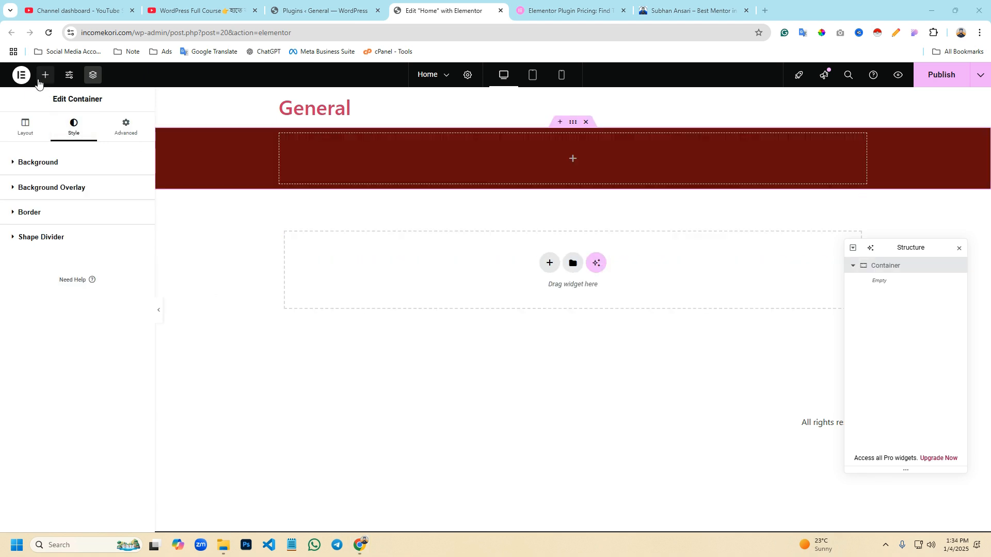
left_click(42, 77)
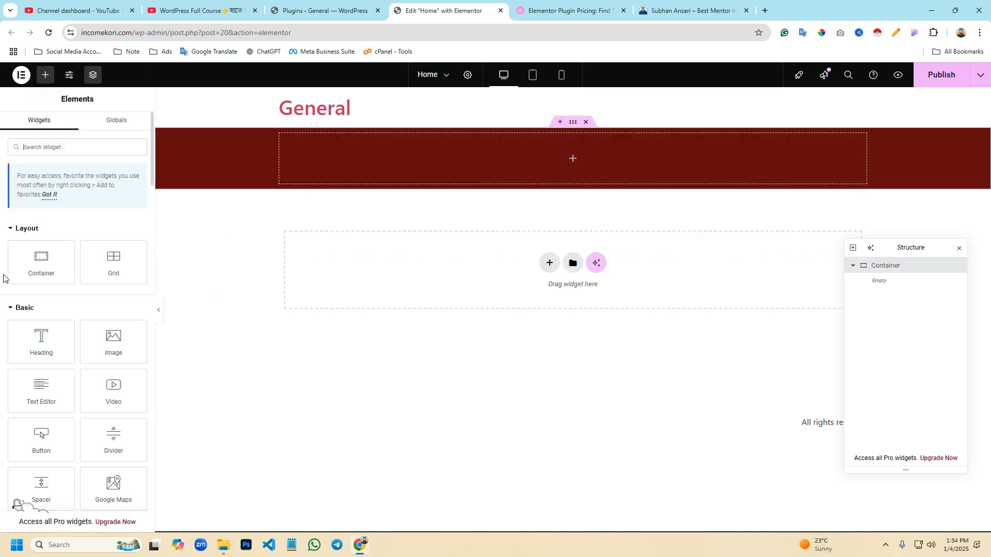
left_click_drag(41, 341, 430, 182)
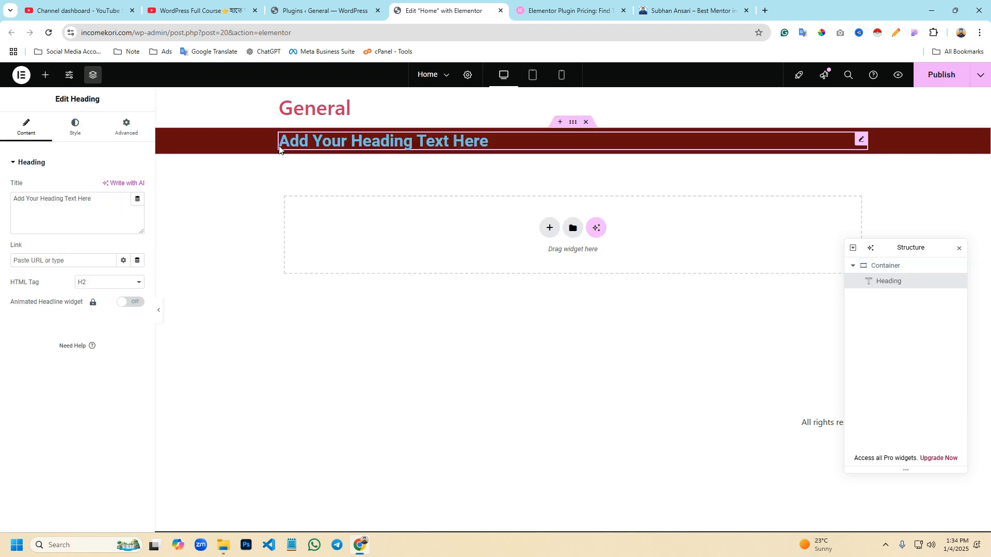
- Outline the heading's boxed content area on a screen capture of the container, and discard the capture
key("Print")
mouse_move(155, 127)
left_mouse_down()
mouse_move(196, 177)
mouse_move(420, 160)
mouse_move(870, 162)
left_mouse_up()
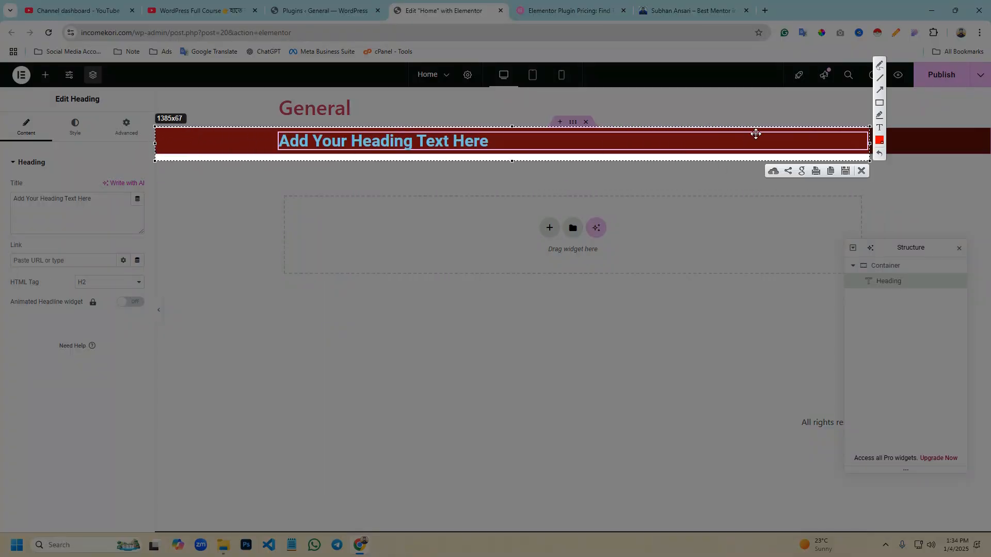
left_click(879, 103)
mouse_move(277, 125)
left_mouse_down()
mouse_move(502, 157)
mouse_move(851, 159)
left_mouse_up()
left_click(862, 171)
mouse_move(489, 144)
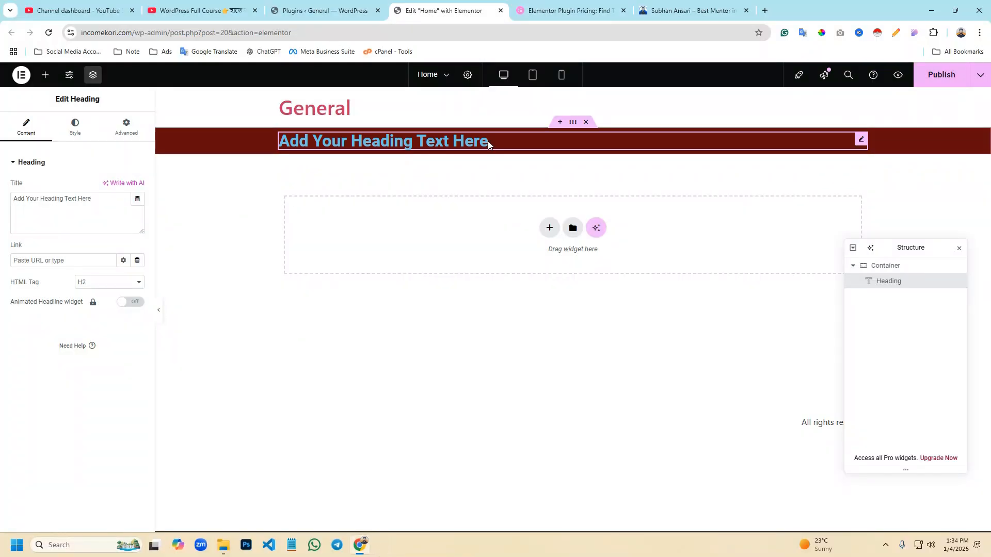
- Check the dark red container's boxed width setting and add a nested container below its heading
left_click(521, 149)
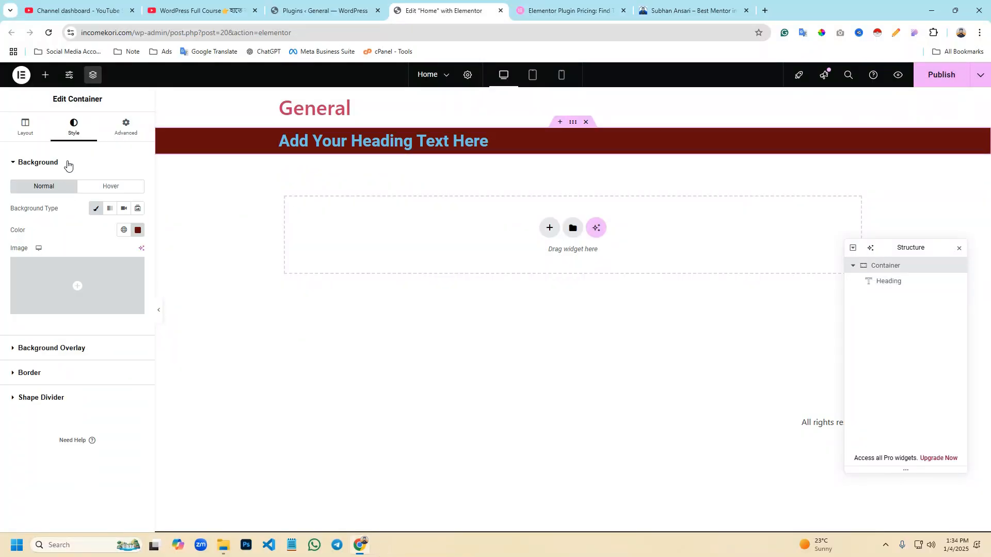
left_click(25, 130)
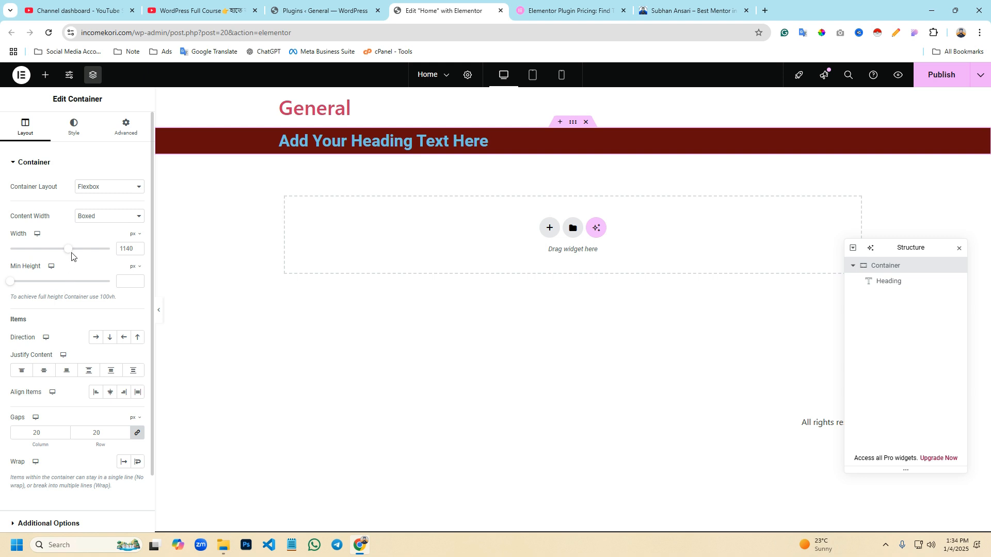
mouse_move(69, 256)
left_mouse_down()
mouse_move(109, 265)
mouse_move(67, 251)
left_mouse_up()
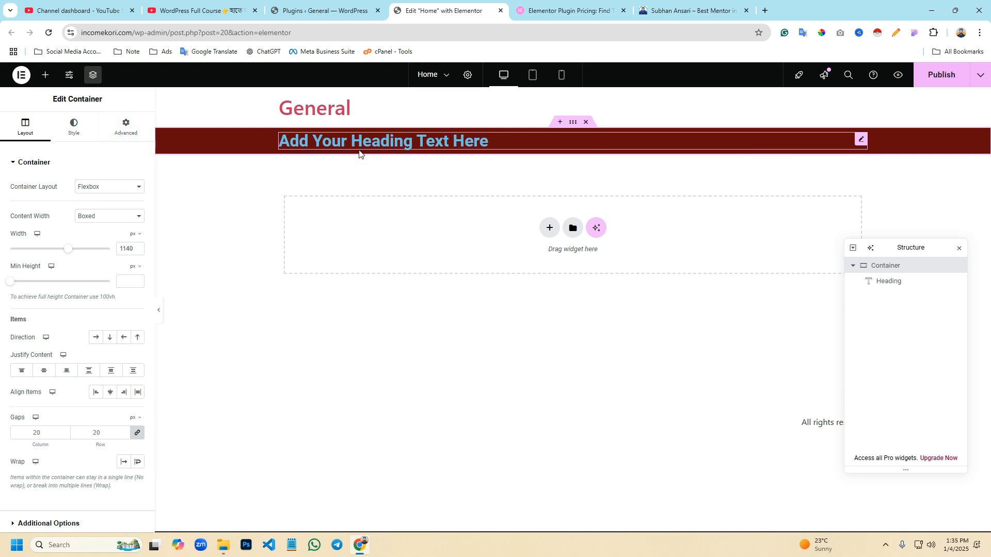
left_click(45, 74)
left_click_drag(39, 264, 354, 157)
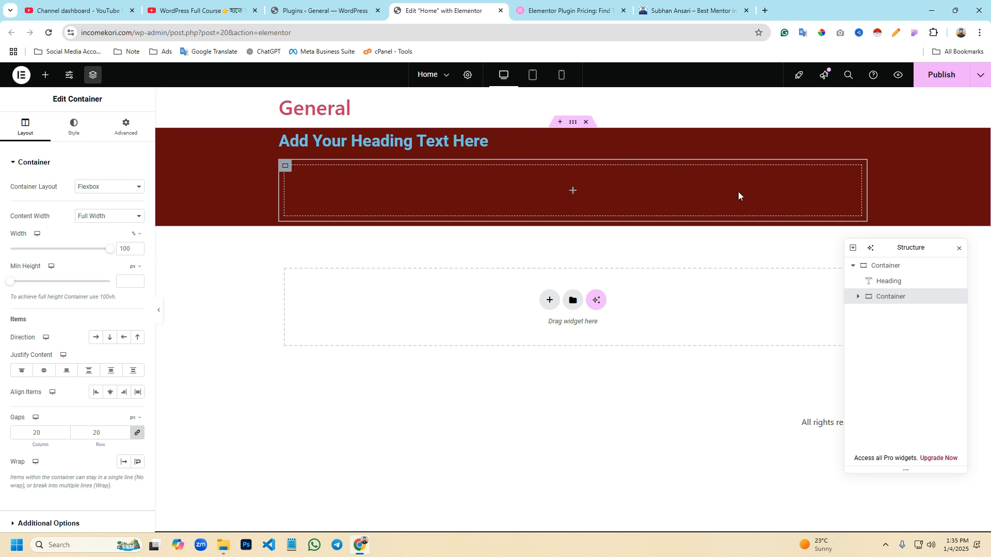
- Change the dark red outer container's content width to Full Width
left_click(563, 127)
mouse_move(70, 257)
left_mouse_down()
mouse_move(110, 253)
mouse_move(50, 254)
mouse_move(109, 253)
mouse_move(73, 251)
left_mouse_up()
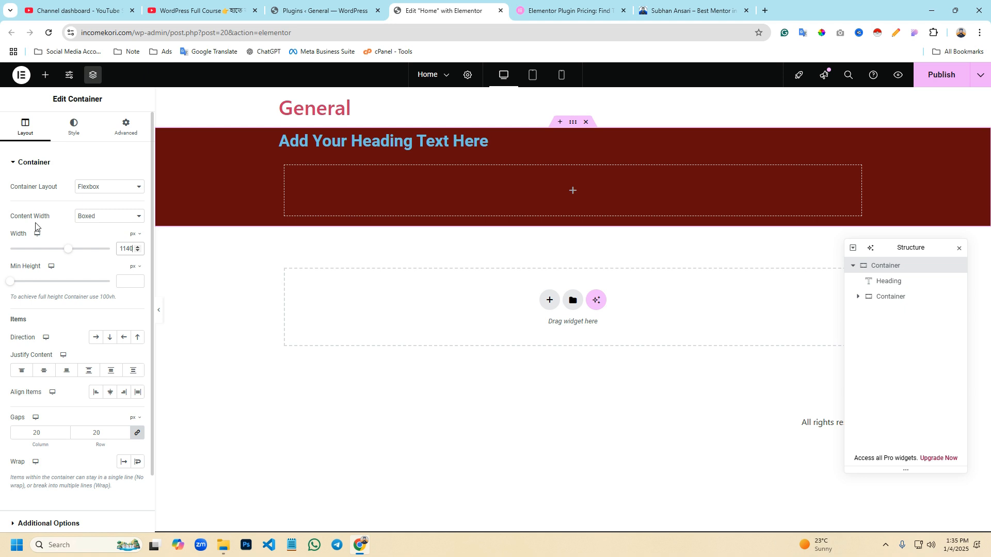
left_click(90, 217)
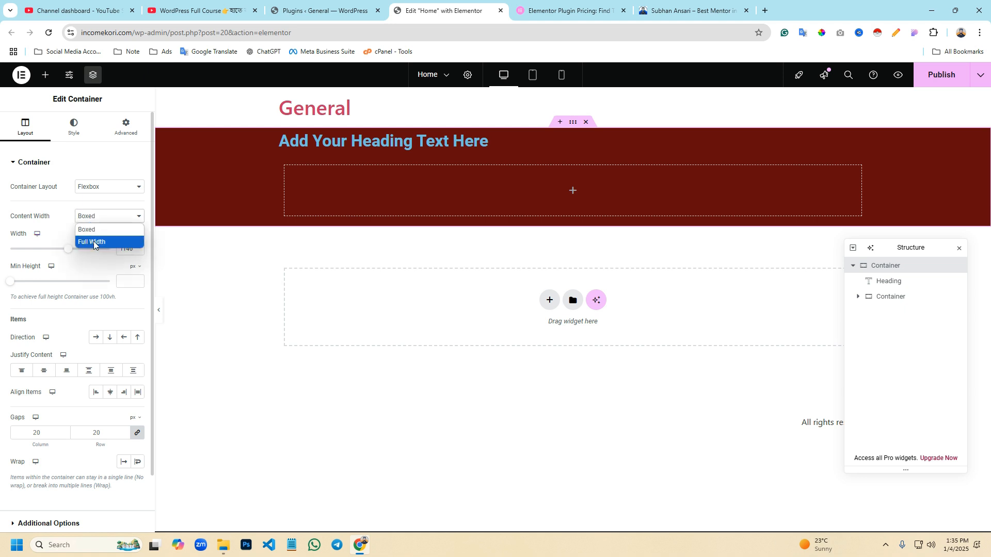
left_click(94, 242)
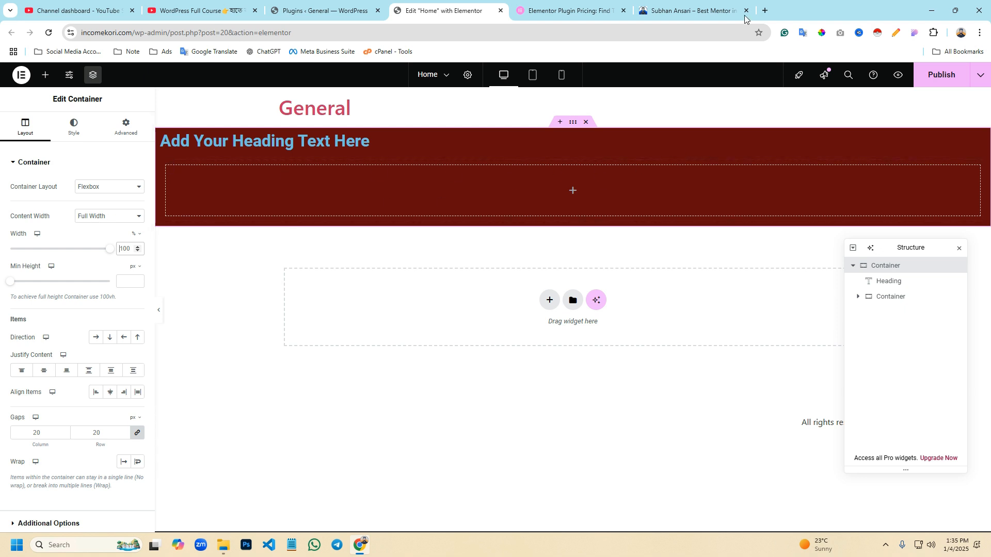
- Examine the full-width hero section on the subhanansari.com home page, and return to the Elementor editor
left_click(722, 12)
scroll(304, 261, "up", 15)
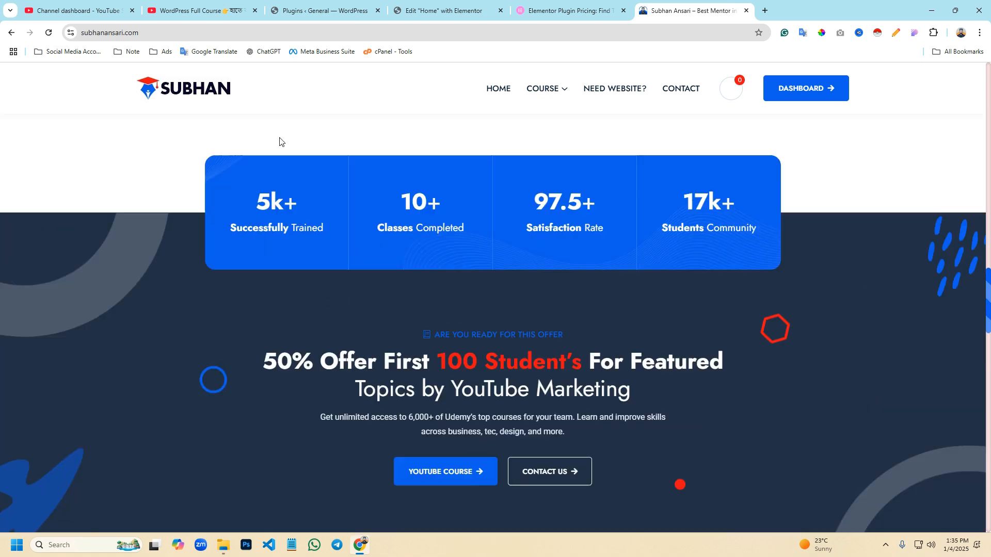
left_click(507, 90)
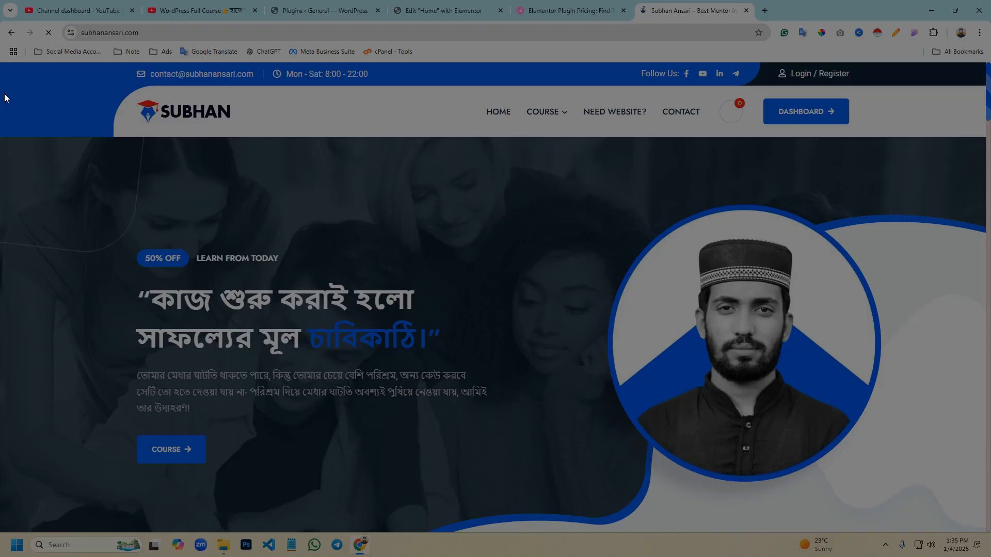
left_click_drag(0, 61, 889, 506)
left_click(883, 520)
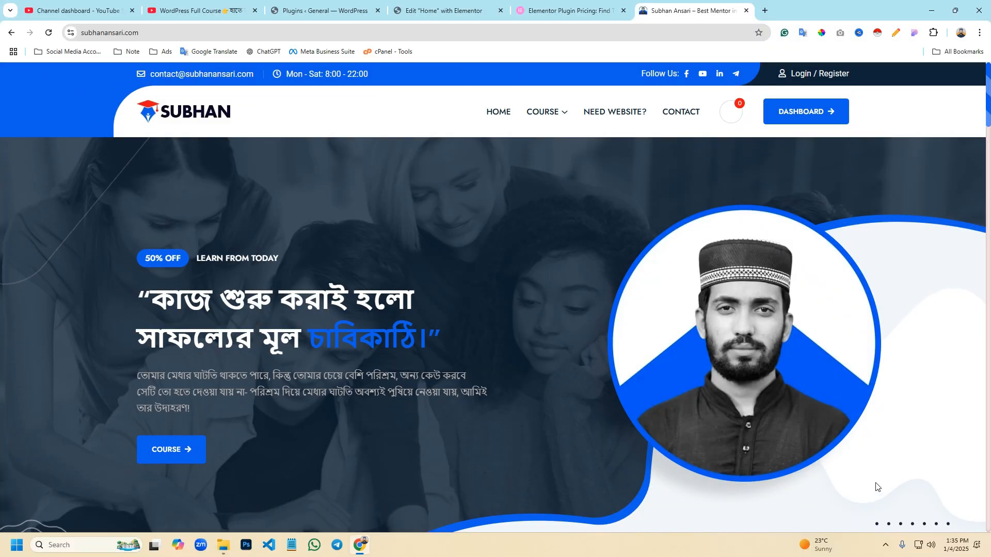
left_click(444, 11)
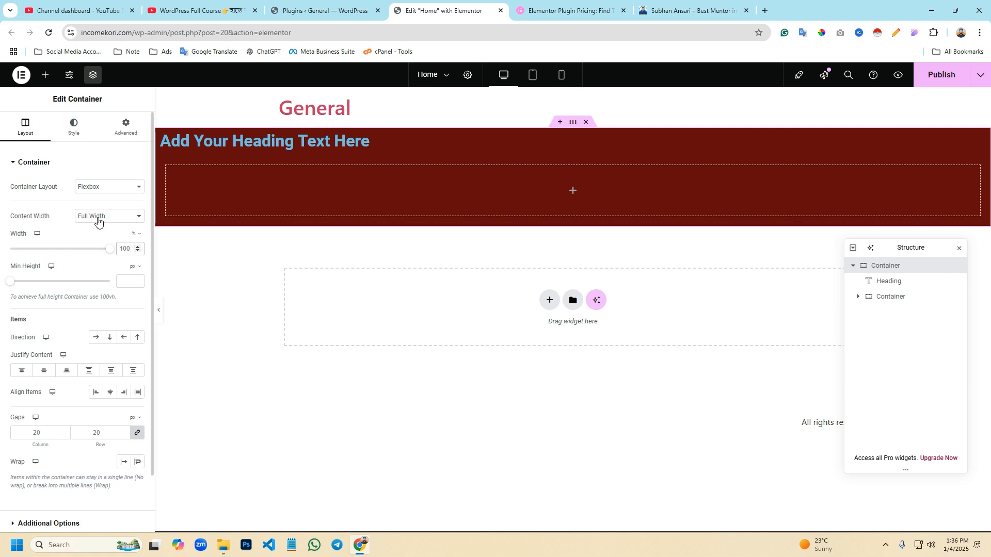
- Add a new container below the dark red one and set its content width to Full Width
left_click(46, 75)
left_click_drag(44, 262, 420, 294)
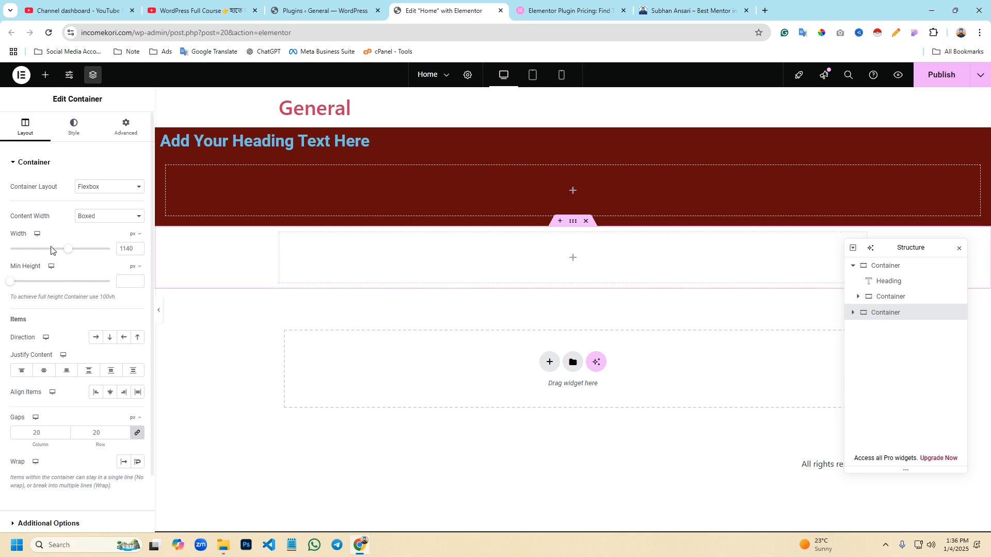
left_click(86, 223)
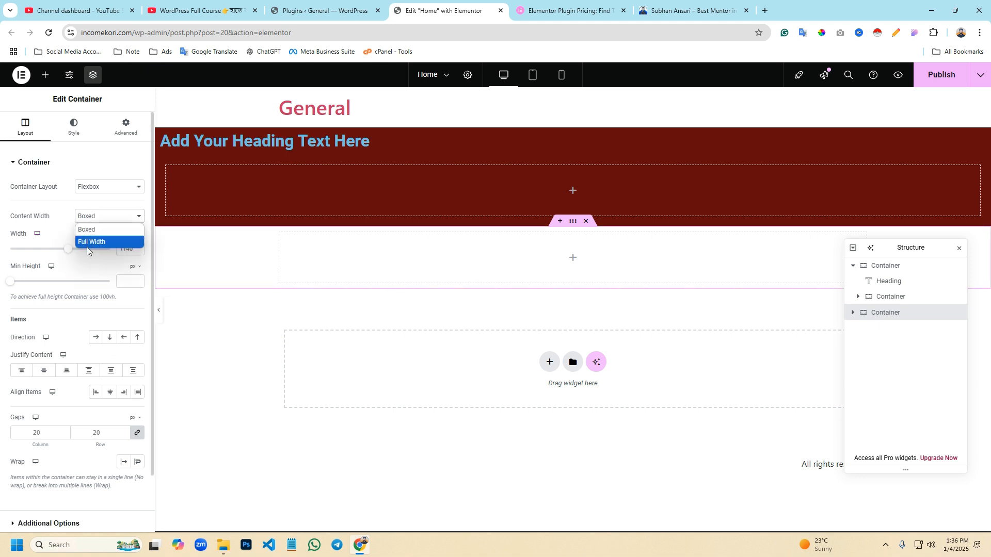
left_click(89, 242)
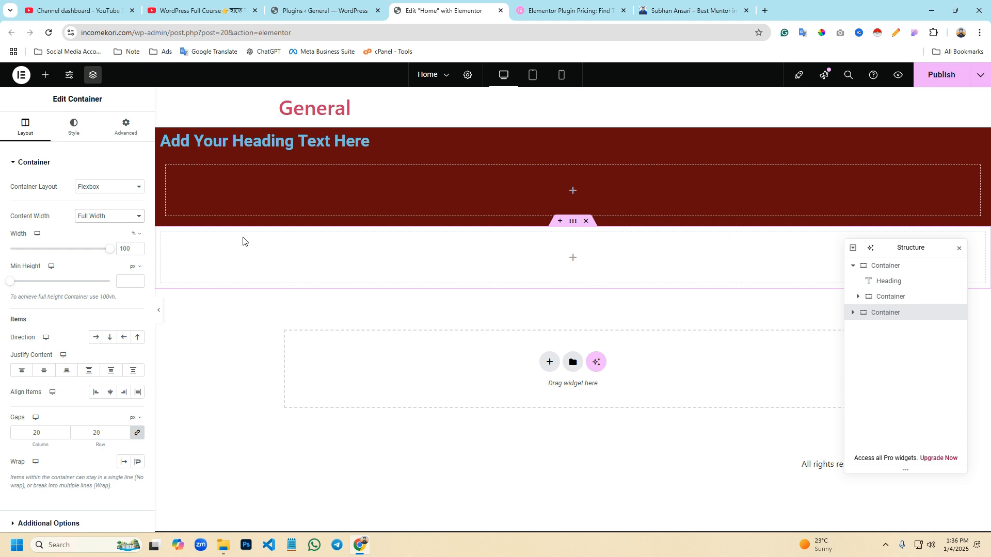
- Nest a container inside the new lower container and give it a classic red background, #FF0000
left_click(45, 74)
left_click_drag(35, 263, 436, 284)
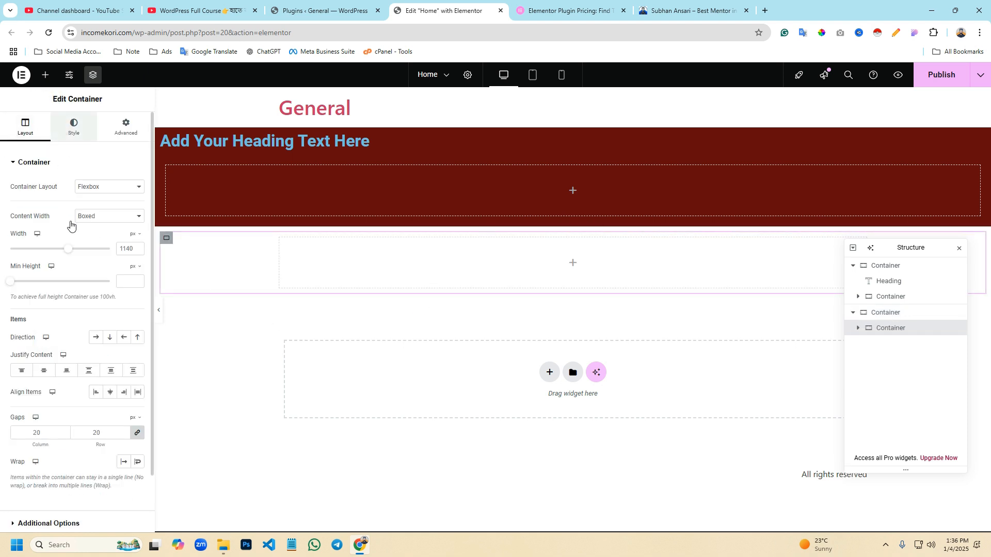
left_click(73, 127)
left_click(95, 209)
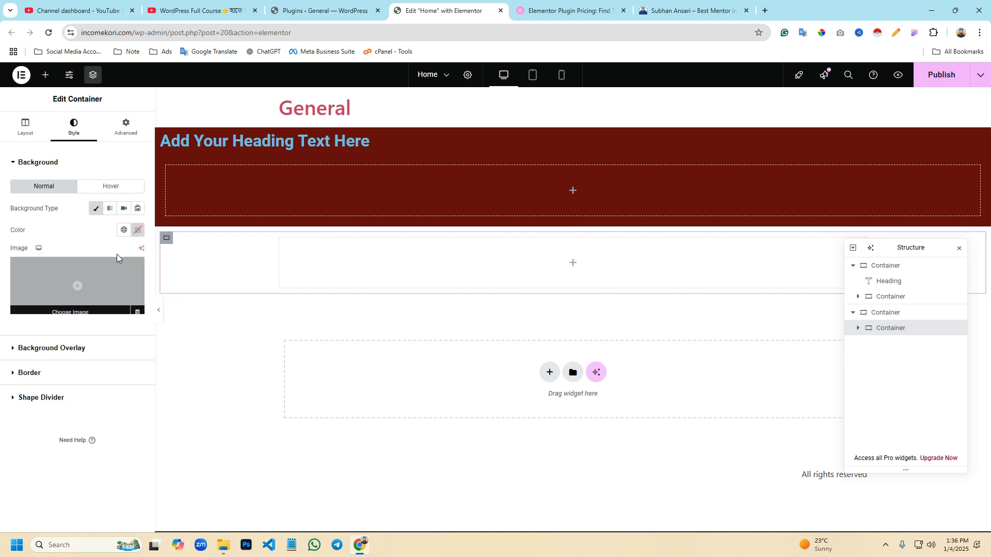
left_click(138, 230)
left_click(196, 272)
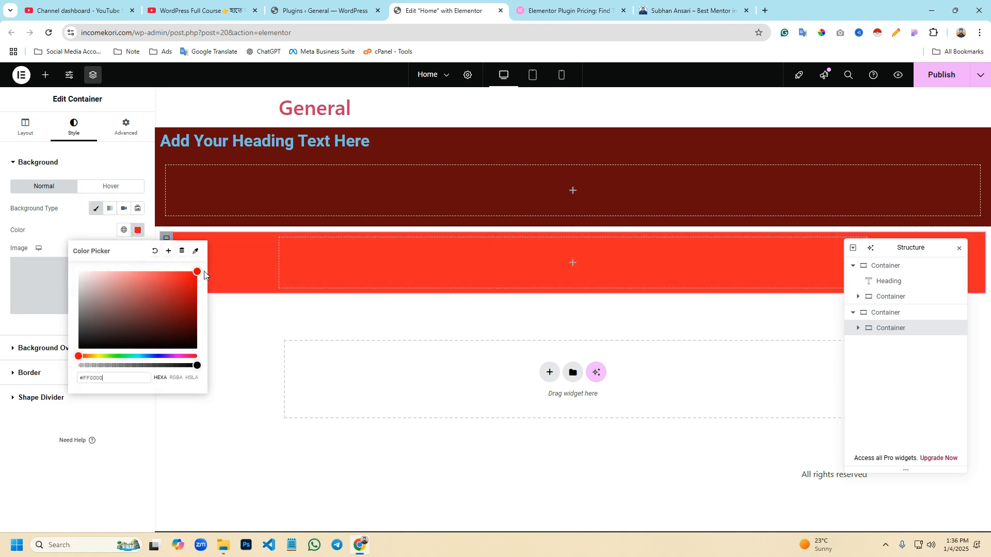
left_click(257, 340)
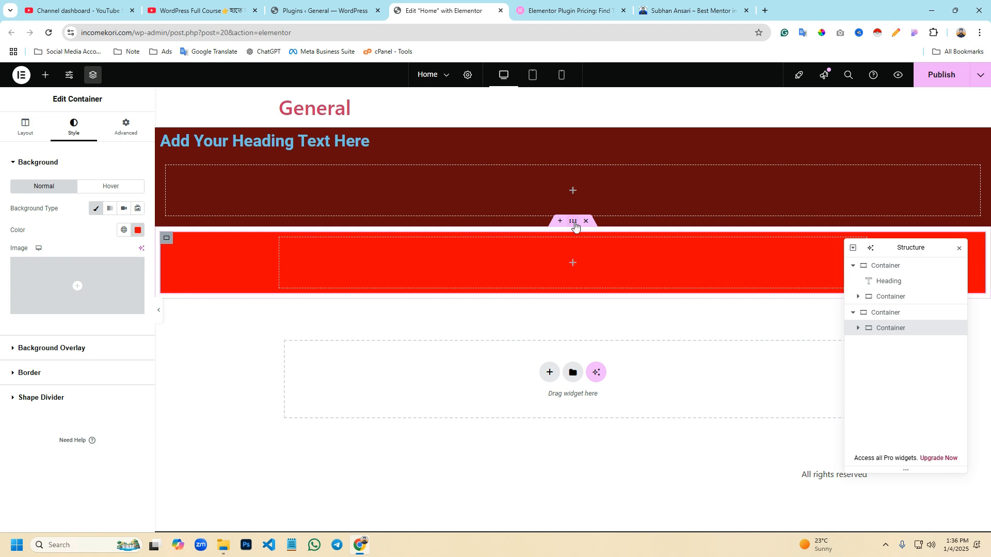
- Set the lower outer container's content width to Boxed and move the Structure panel clear of the containers
left_click(573, 223)
left_click(87, 217)
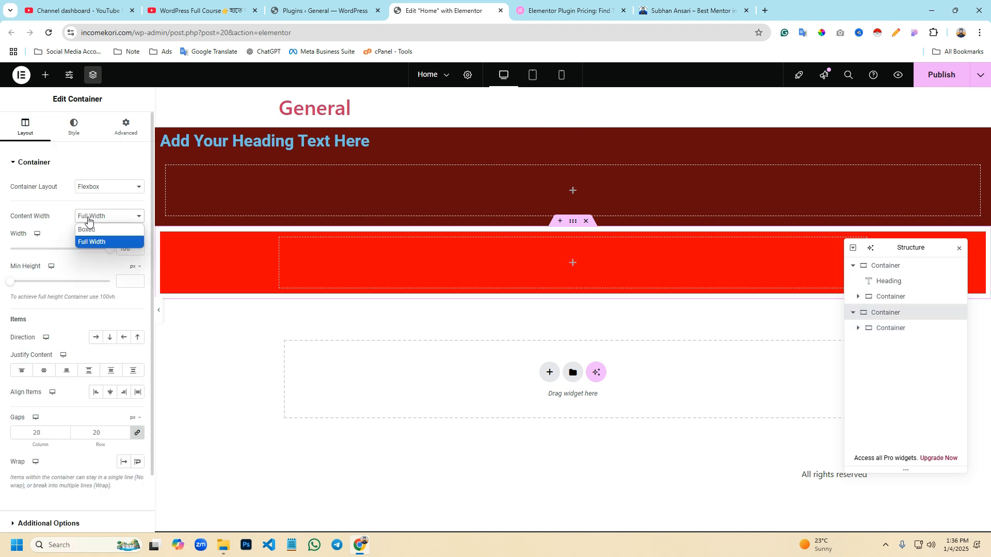
left_click(90, 230)
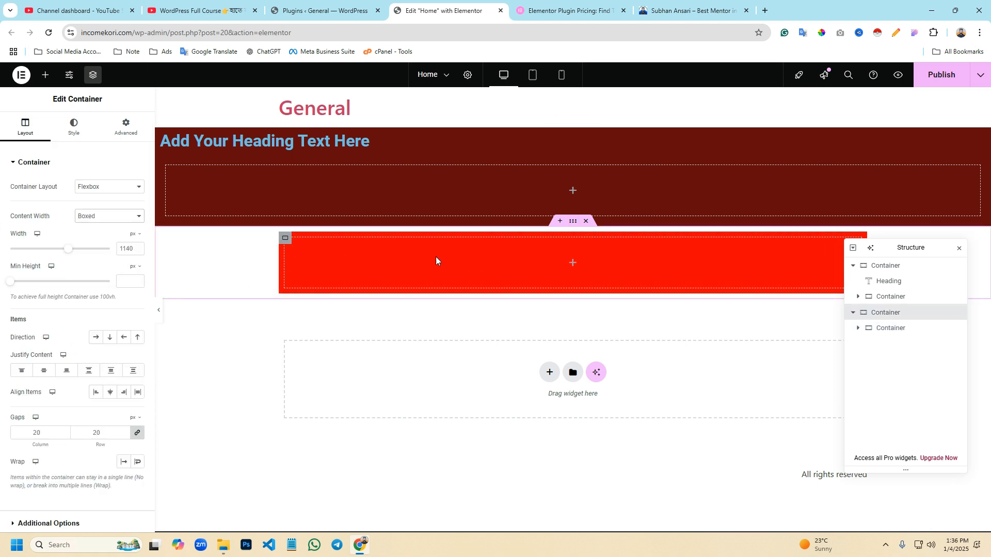
left_click_drag(908, 247, 925, 352)
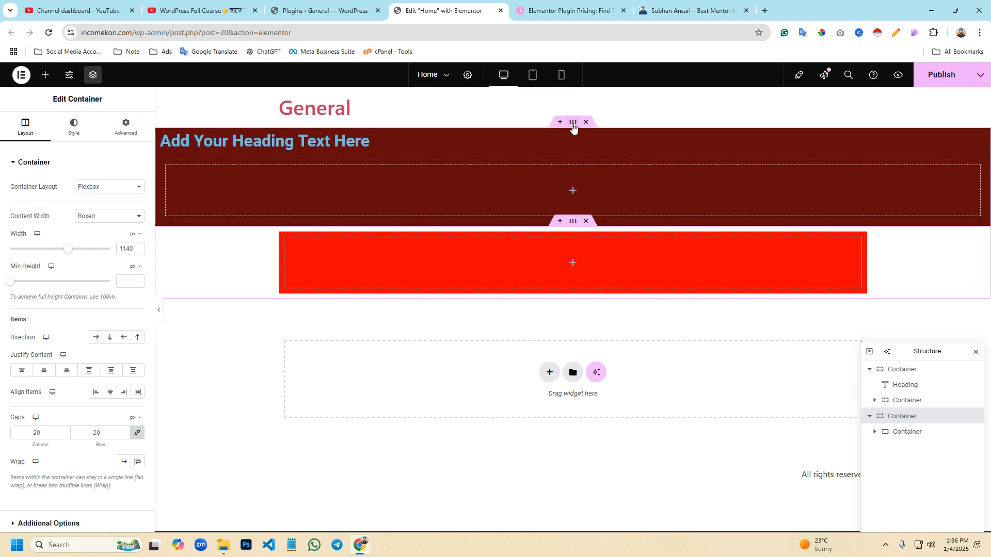
- Set the dark red outer container's content width back to Boxed
left_click(572, 127)
left_click(88, 216)
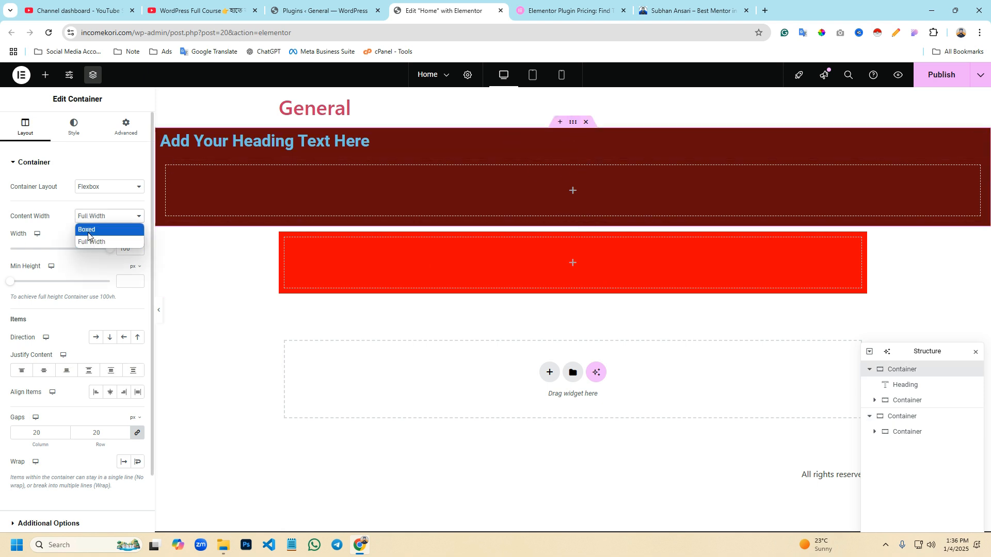
left_click(88, 230)
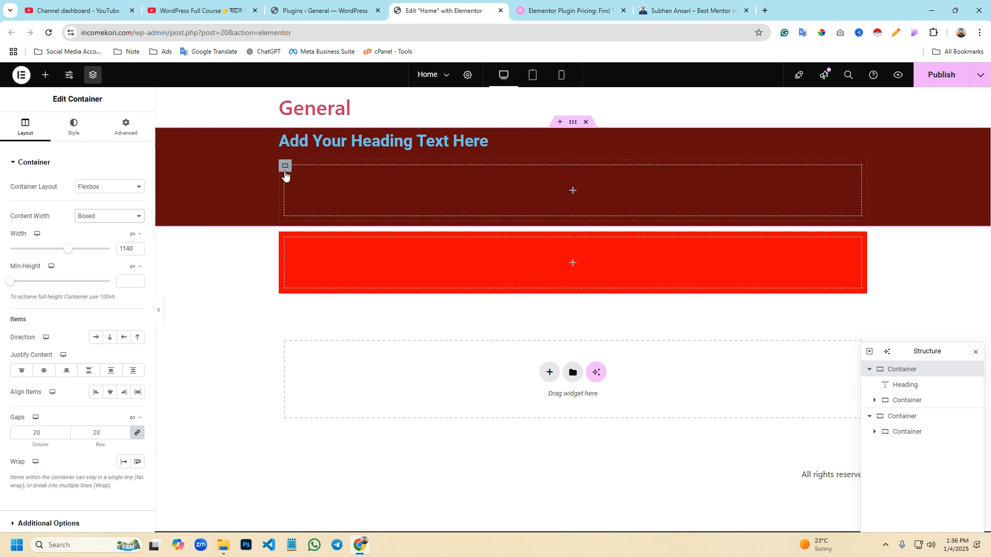
- Give the nested container below the heading a classic red background, #FF0000
left_click(284, 166)
left_click(72, 128)
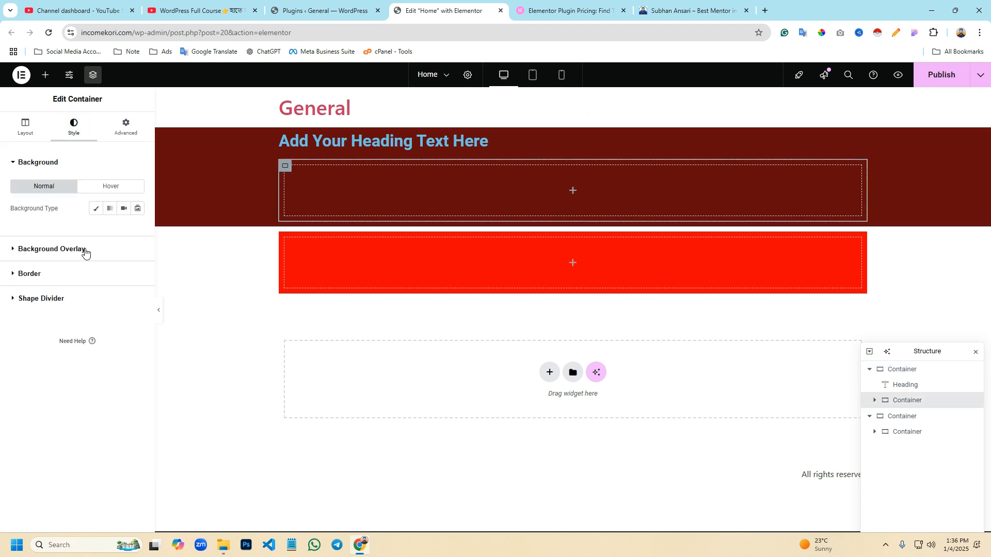
left_click(96, 208)
left_click(122, 234)
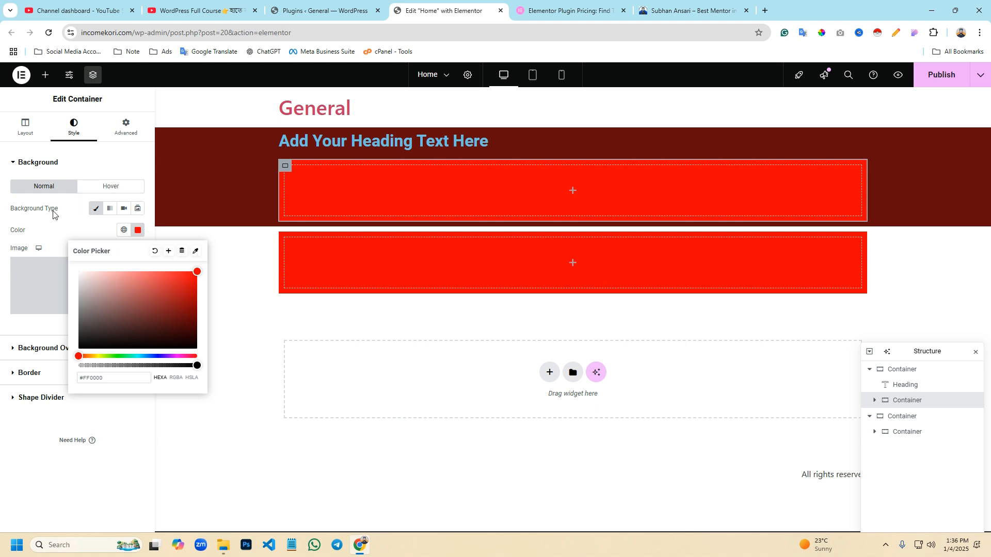
- Try the row and column item directions on the nested container below the heading, finishing on row
left_click(25, 128)
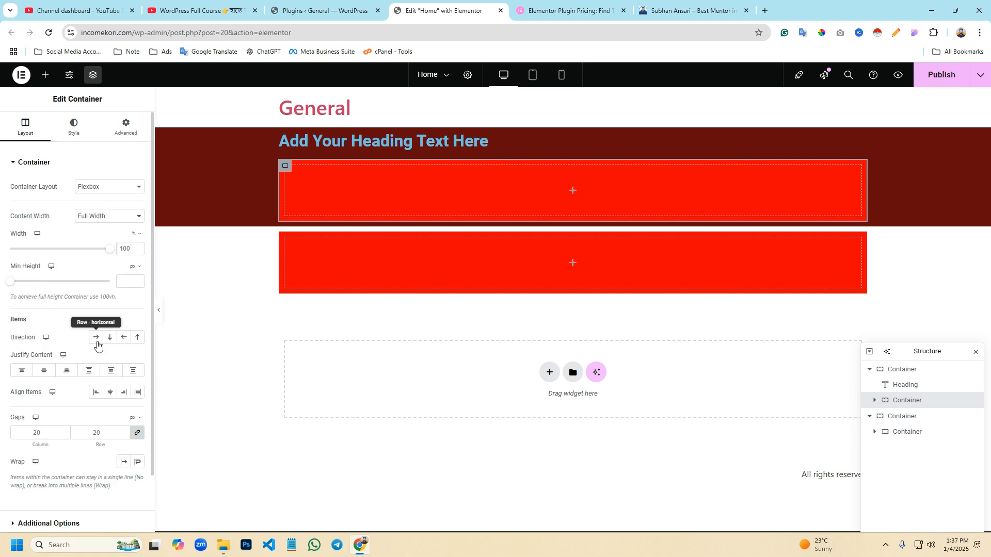
left_click(97, 342)
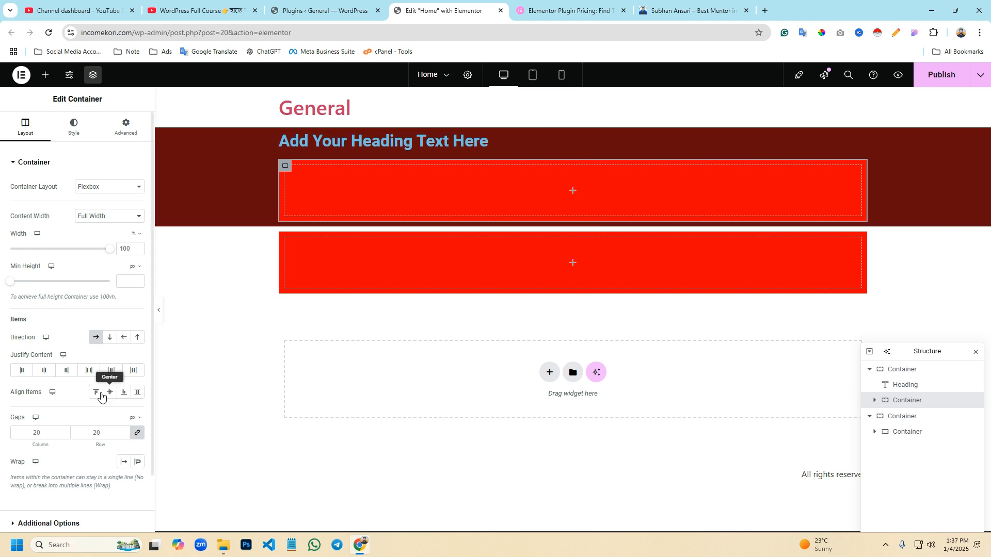
left_click(110, 341)
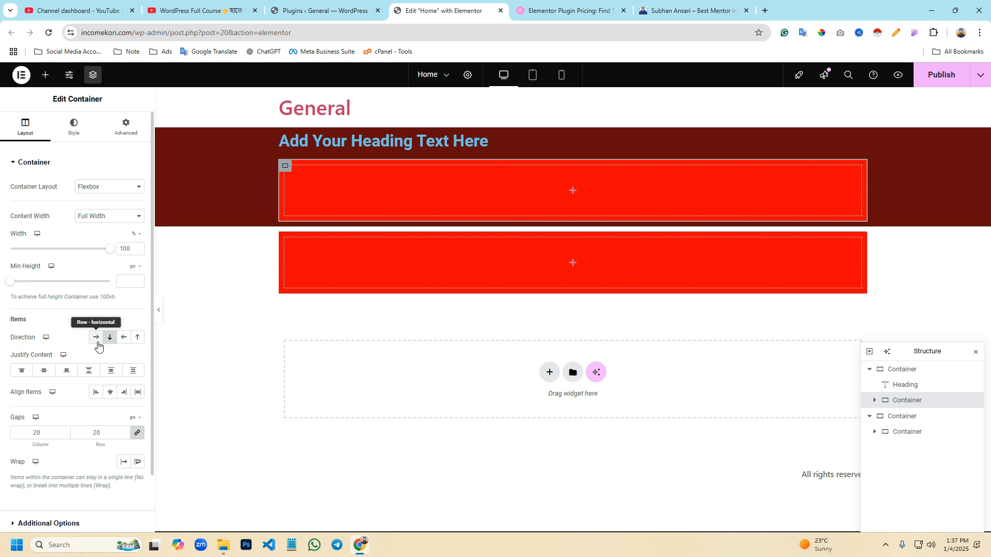
left_click(98, 342)
- Try the row, row-reversed and column-reversed item directions on the dark red outer container, finishing on column
left_click(573, 122)
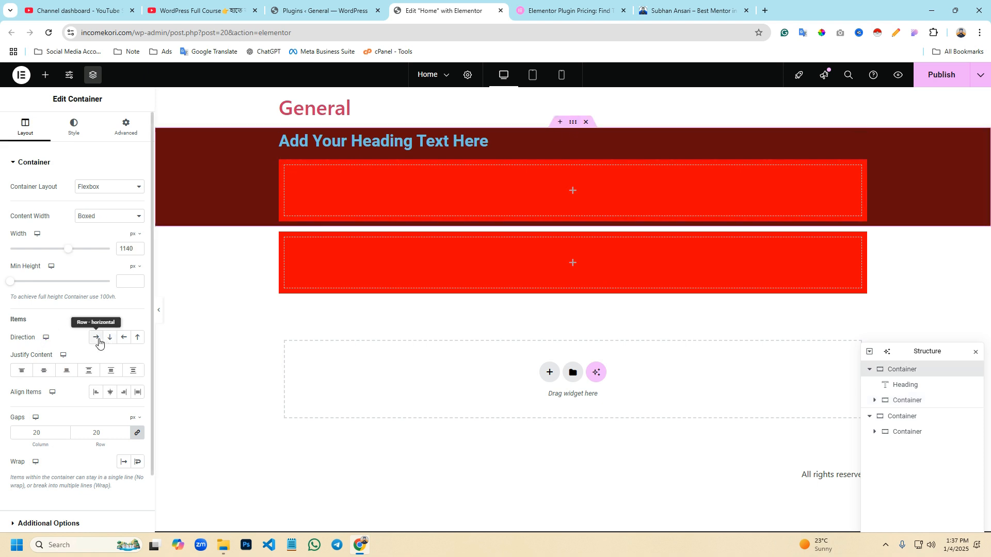
left_click(98, 342)
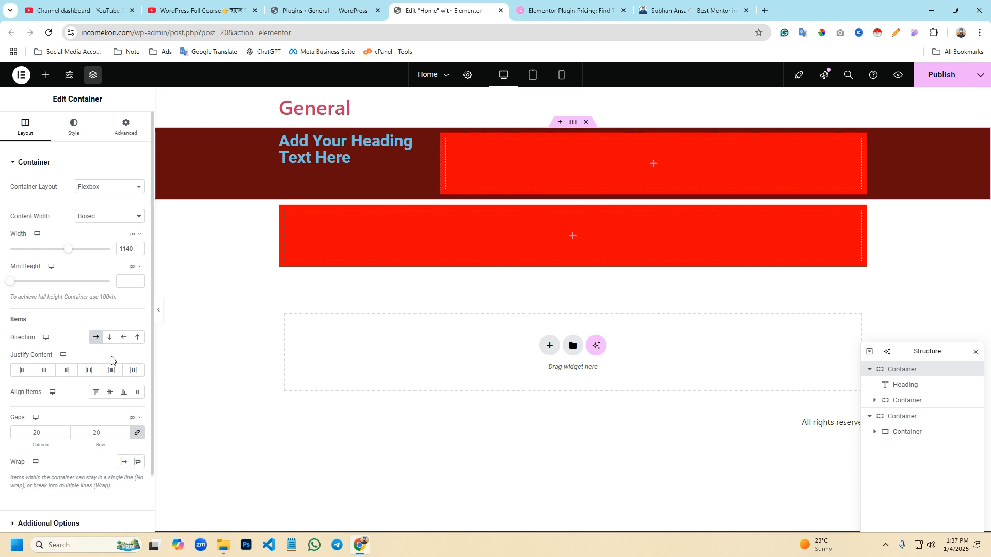
left_click(110, 338)
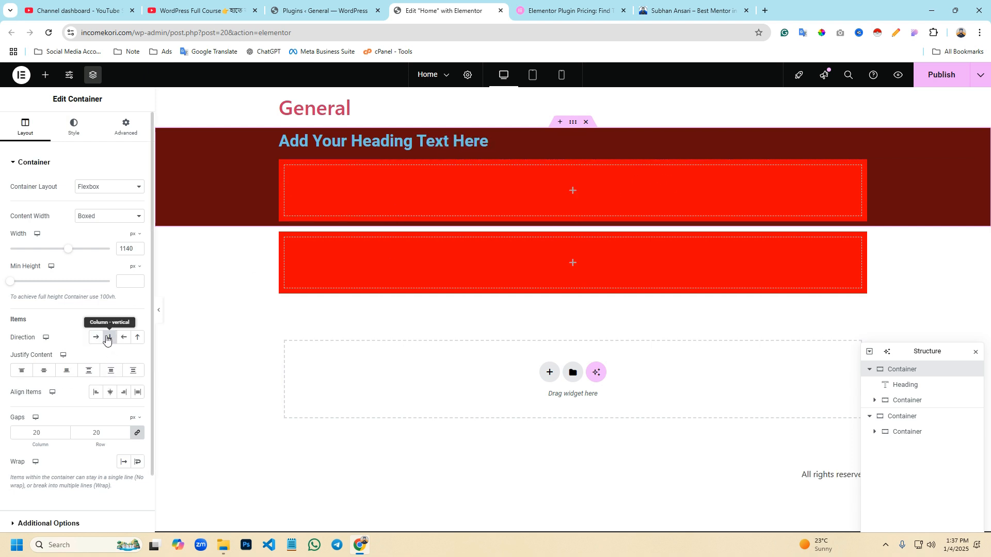
left_click(124, 340)
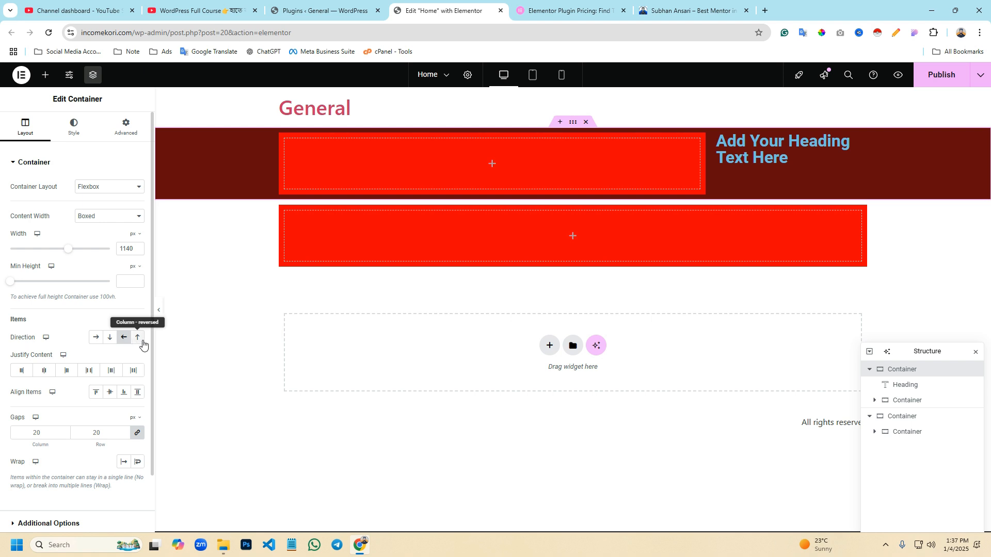
left_click(137, 341)
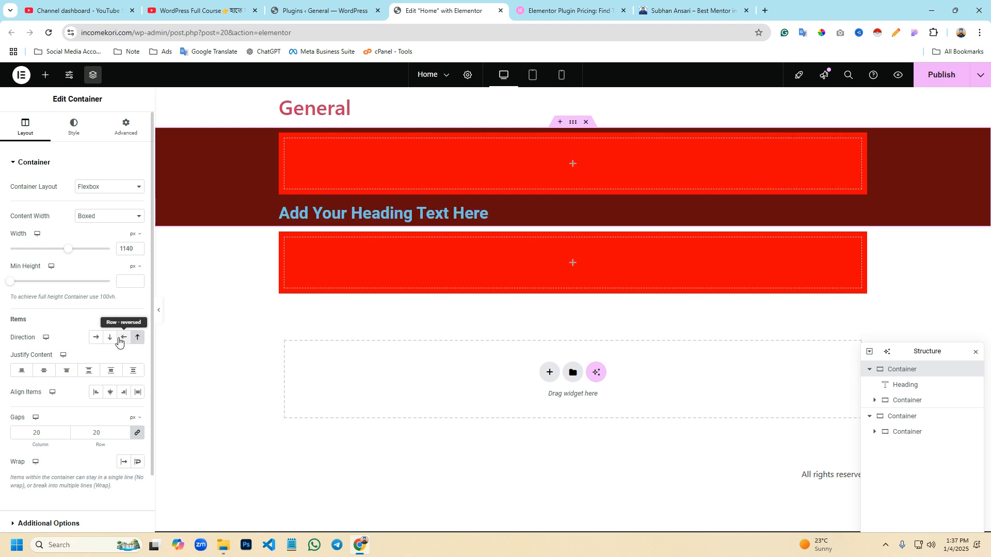
left_click(110, 338)
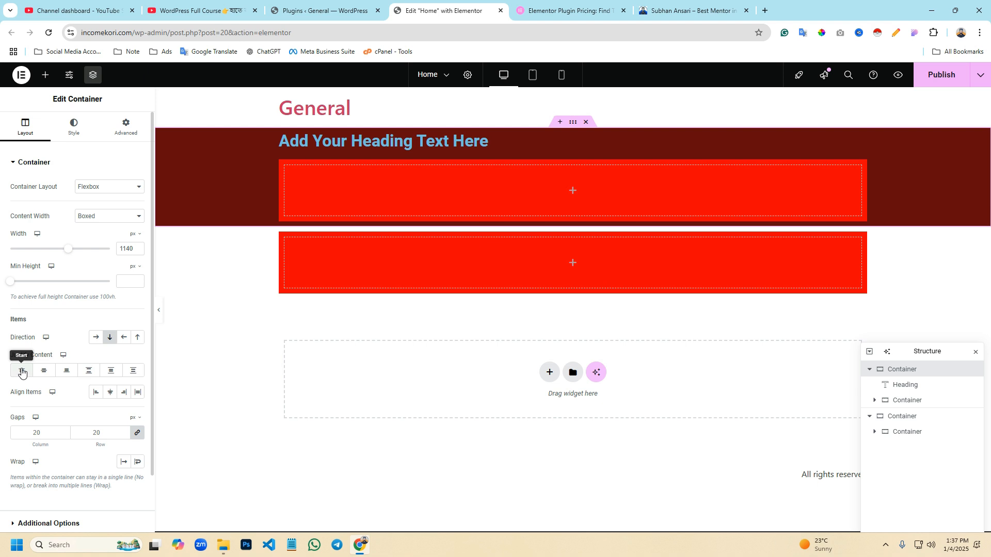
- Try the justify content options on the dark red outer container from Start onwards, finishing on Space Evenly
left_click(22, 372)
left_click(42, 372)
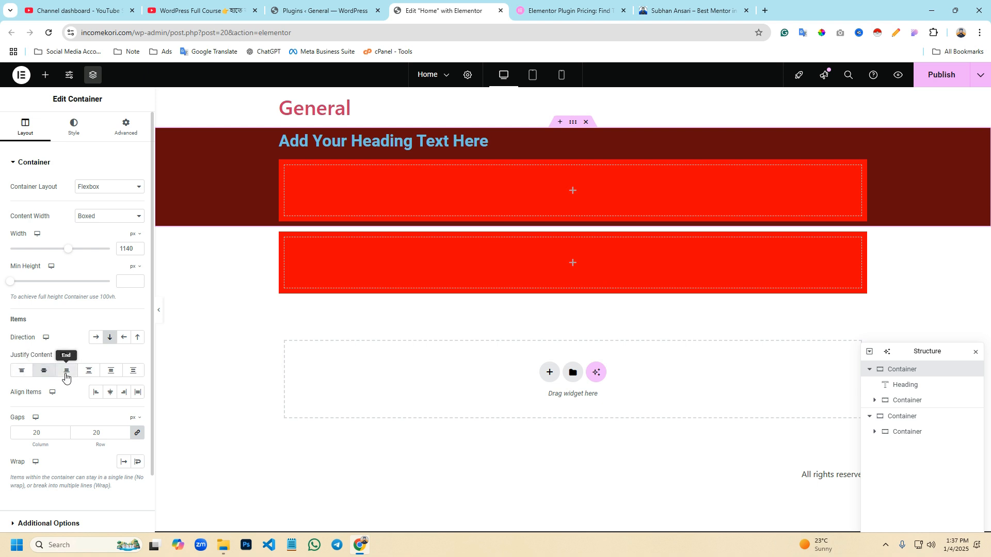
left_click(88, 372)
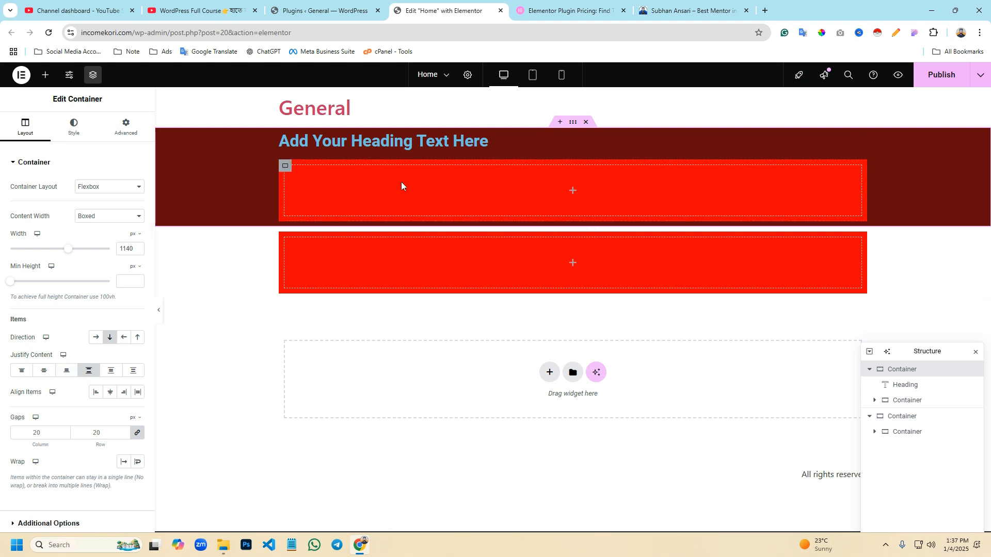
left_click(111, 372)
left_click(133, 371)
- Try the Start, Center and End item alignments on the dark red outer container, finishing on Center
left_click(110, 392)
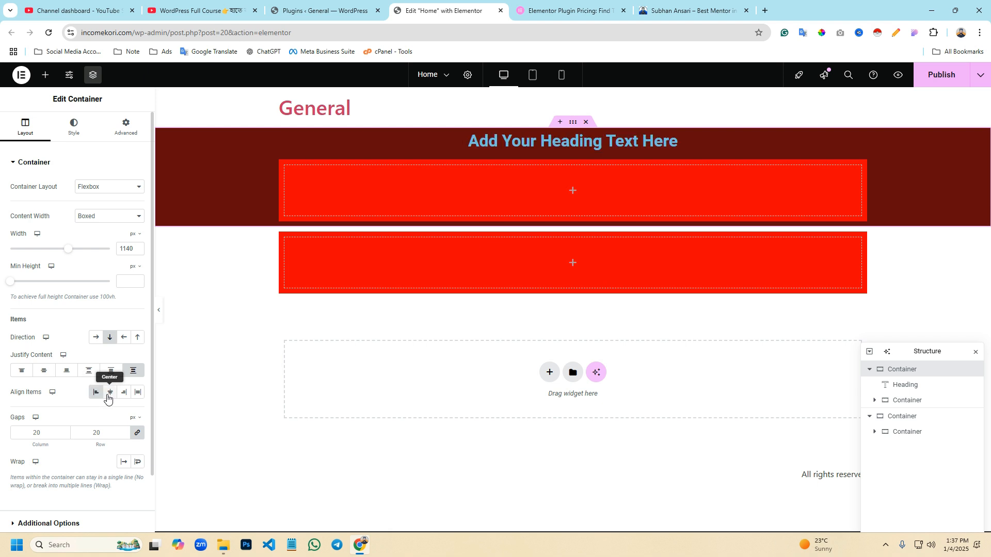
left_click(95, 392)
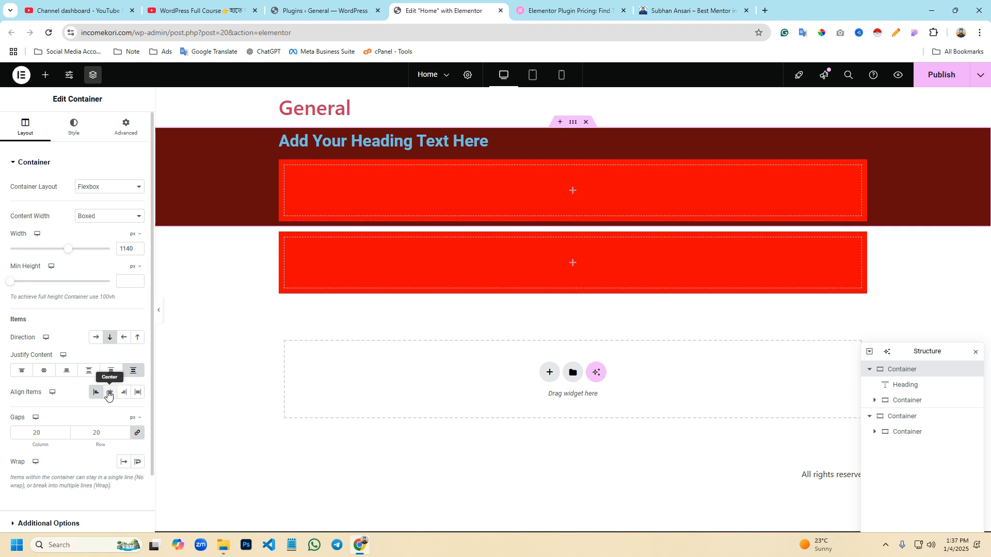
left_click(109, 395)
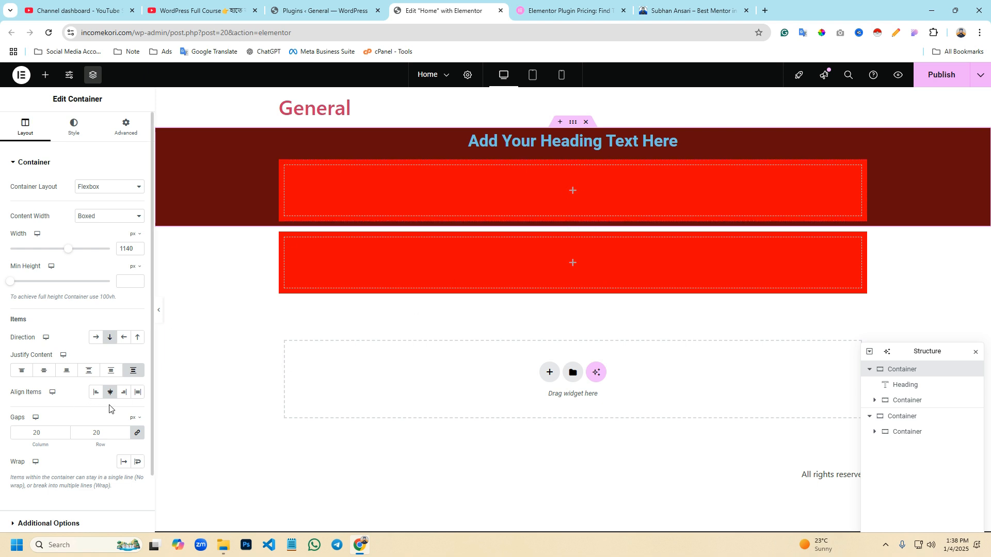
left_click(125, 393)
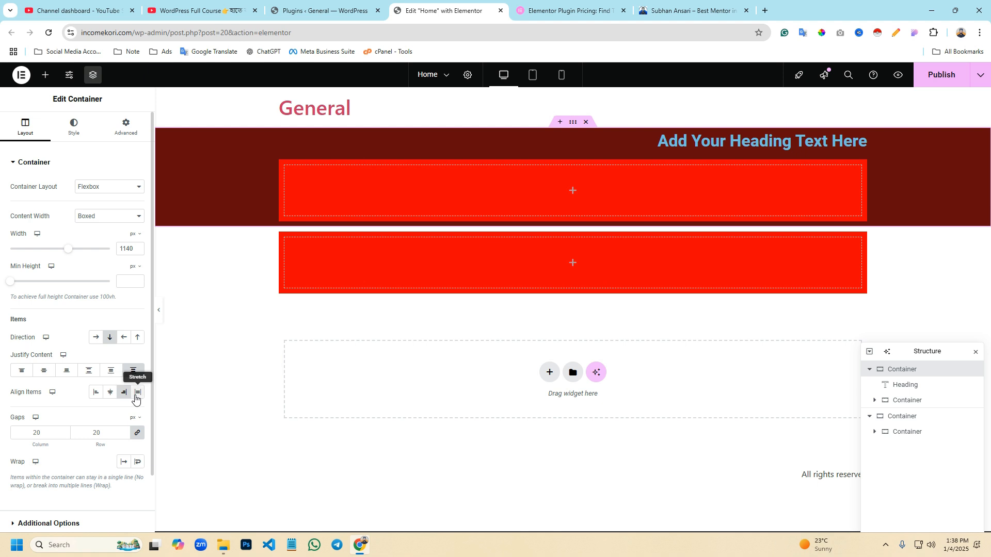
left_click(109, 393)
- Unlink the dark red outer container's column and row gaps and set both to 0
scroll(80, 404, "down", 1)
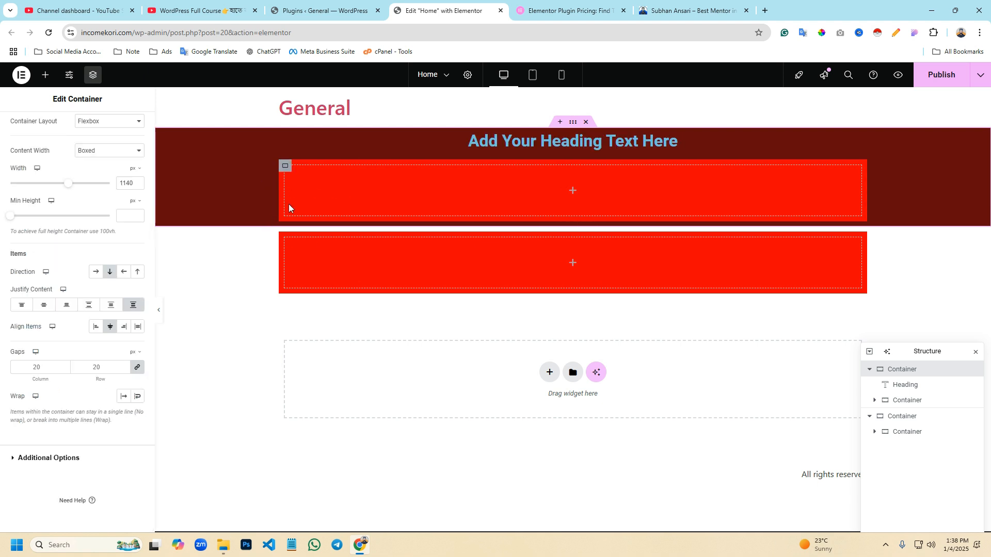
left_click(287, 168)
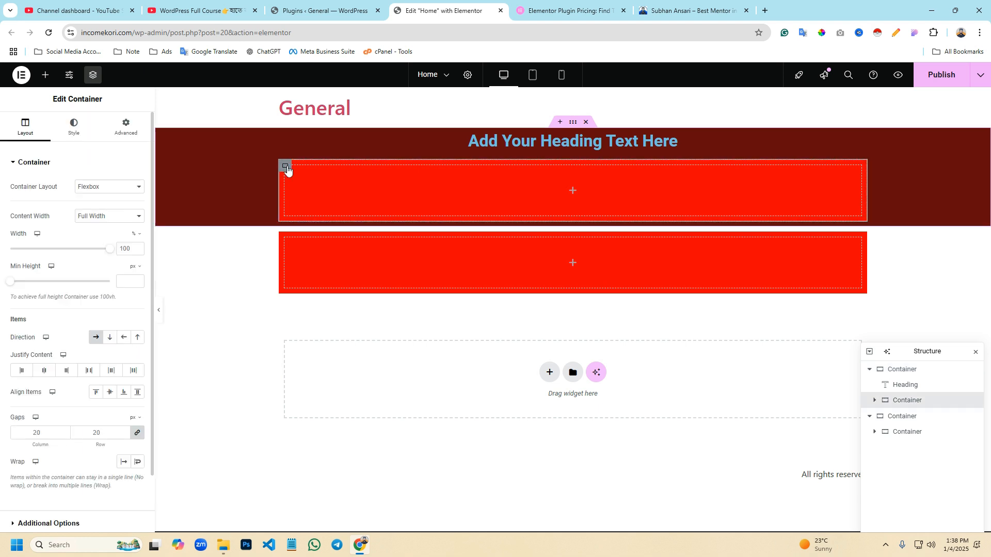
left_click(573, 123)
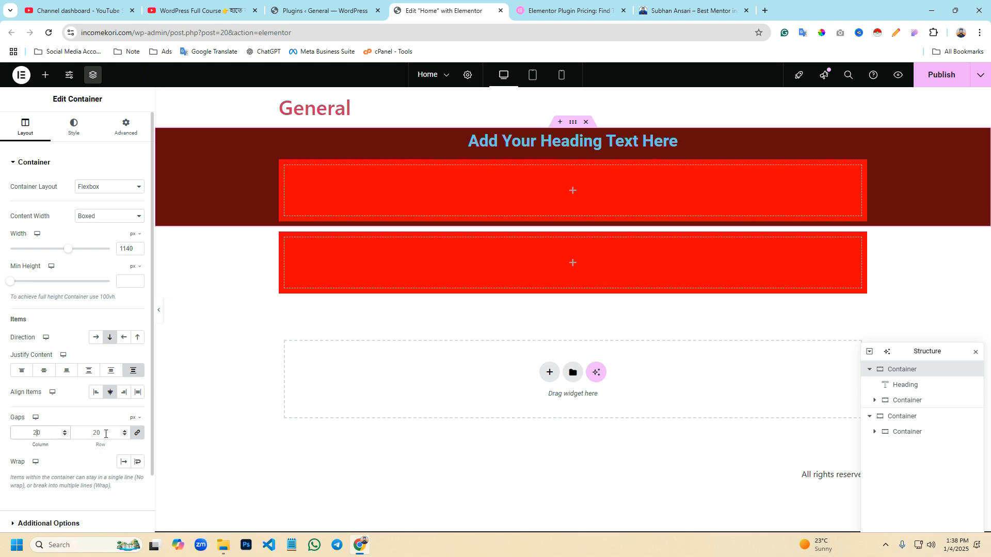
left_click(137, 433)
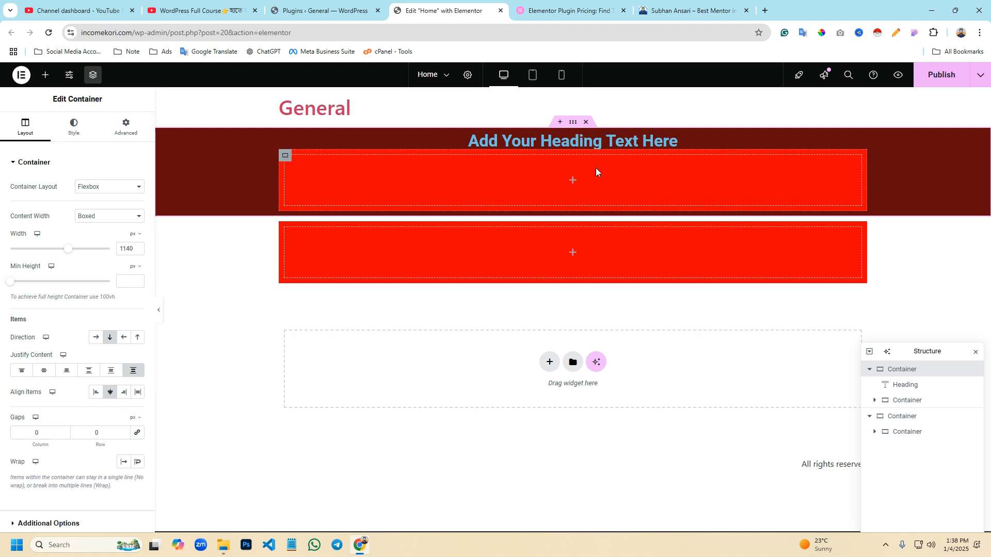
left_click(297, 164)
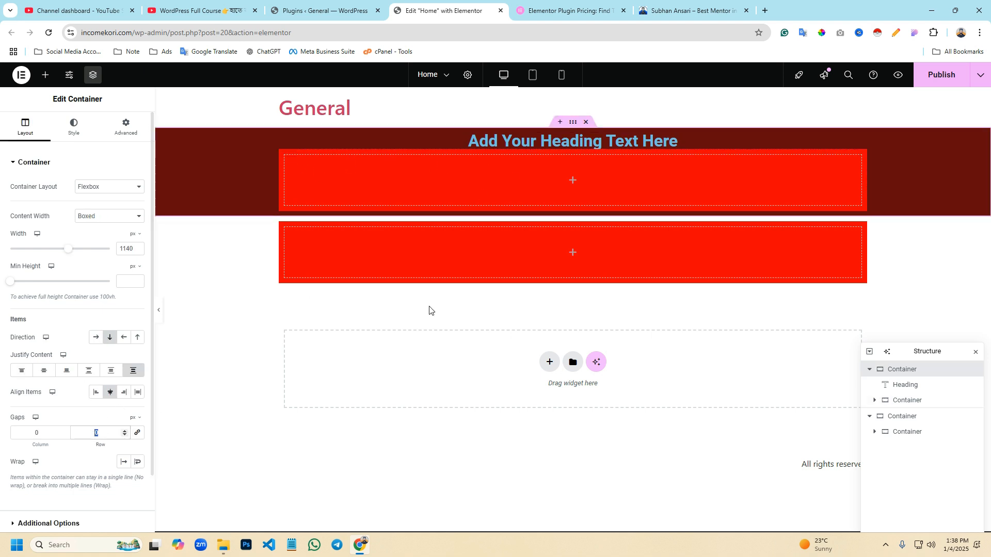
- Try different column gap values on the dark red outer container, then set both the column and row gaps to 20
key("BackSpace")
double_click(24, 433)
key("Up")
key("Up")
key("Up")
key("Up")
key("Up")
key("Up")
key("Up")
key("Up")
key("Up")
key("Up")
key("Up")
key("Up")
key("Up")
key("Up")
key("Up")
key("Up")
key("Up")
key("Up")
key("Up")
key("Up")
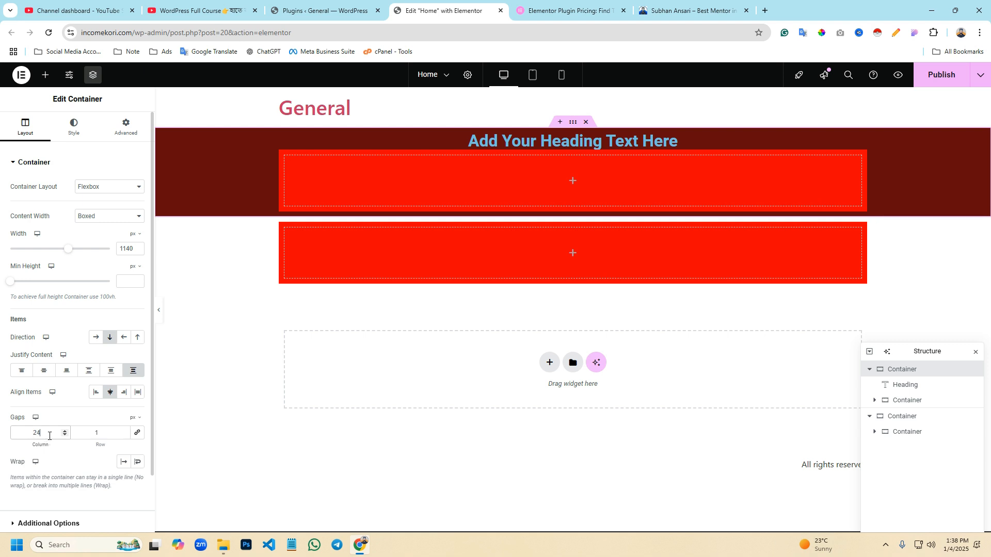
key("Down")
key("Down")
double_click(83, 435)
type("20")
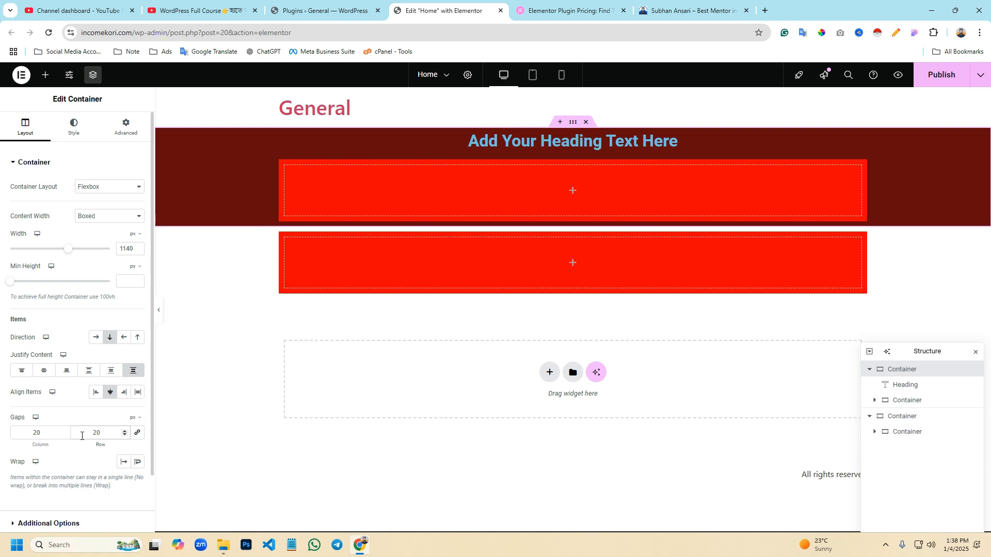
- Try raising the outer container's row gap to 90 and return it to 20
left_click(124, 432)
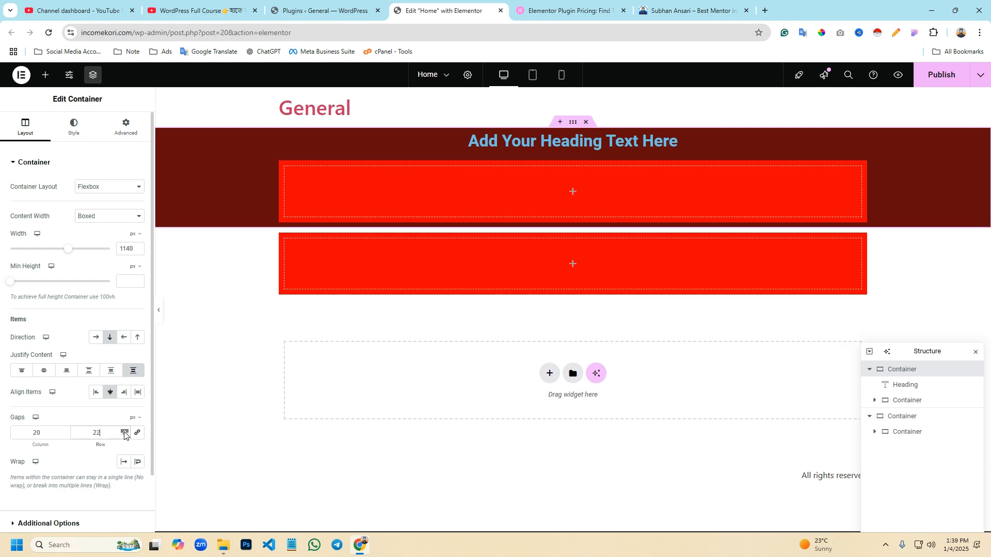
left_click_drag(124, 432, 123, 433)
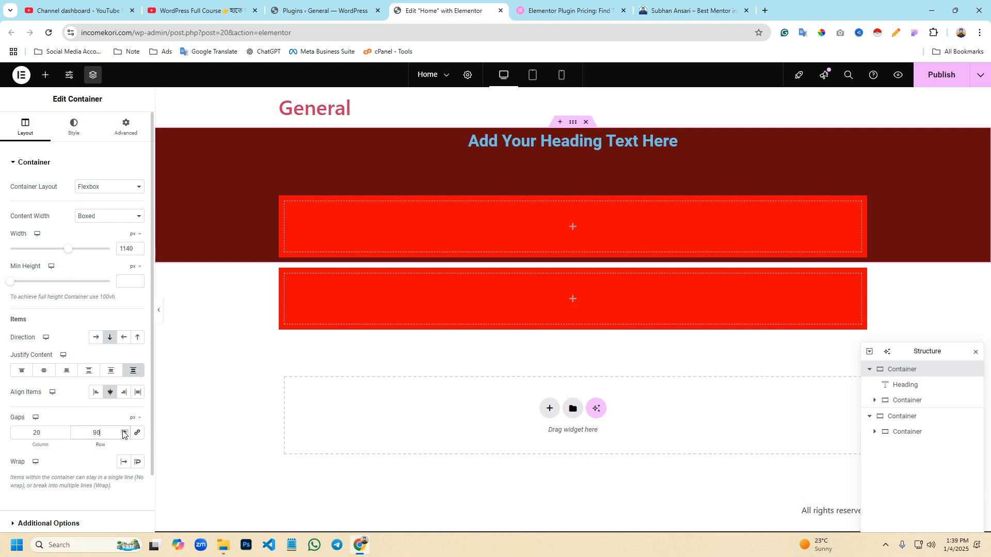
type("20")
- Try a (link) as the outer container's HTML tag in its additional options and return it to Default
scroll(41, 449, "down", 2)
left_click(38, 457)
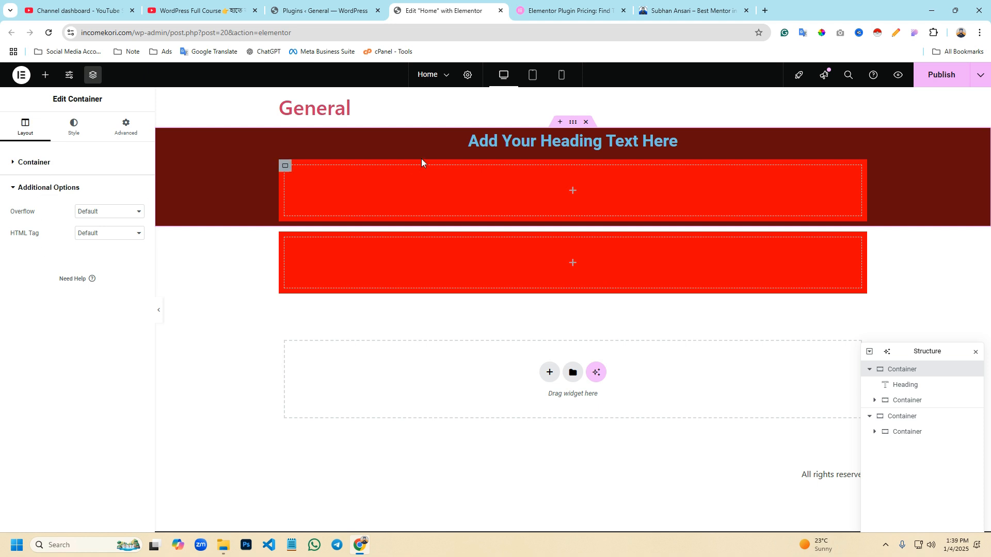
left_click(95, 235)
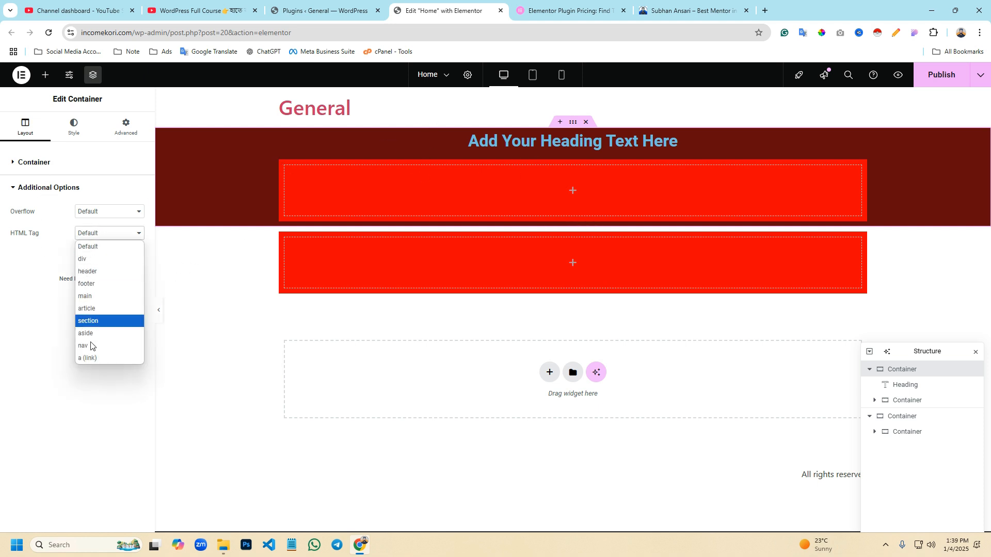
left_click(92, 361)
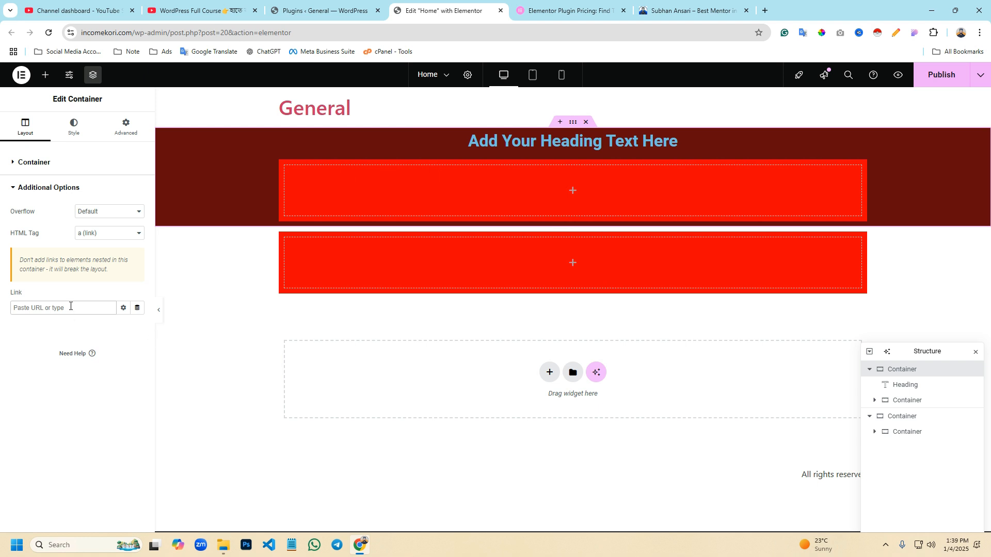
left_click(125, 239)
left_click(82, 247)
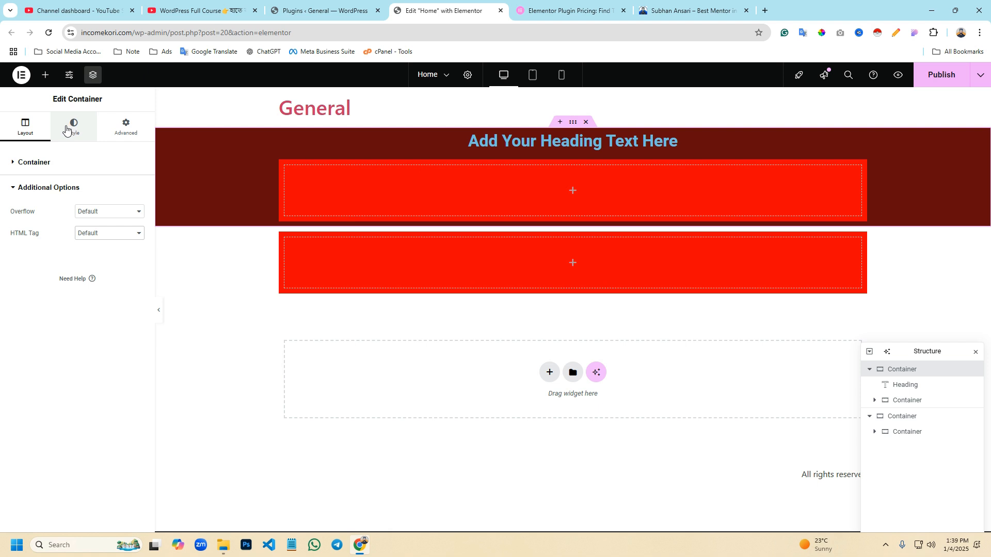
- Switch the dark red outer container's background type to Gradient and delete the nested container below the heading
left_click(66, 130)
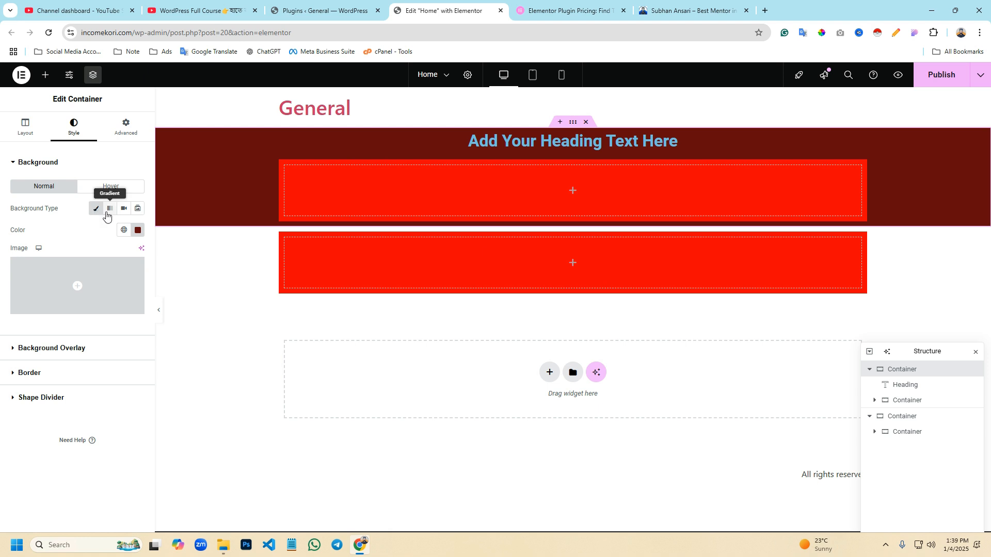
left_click(109, 209)
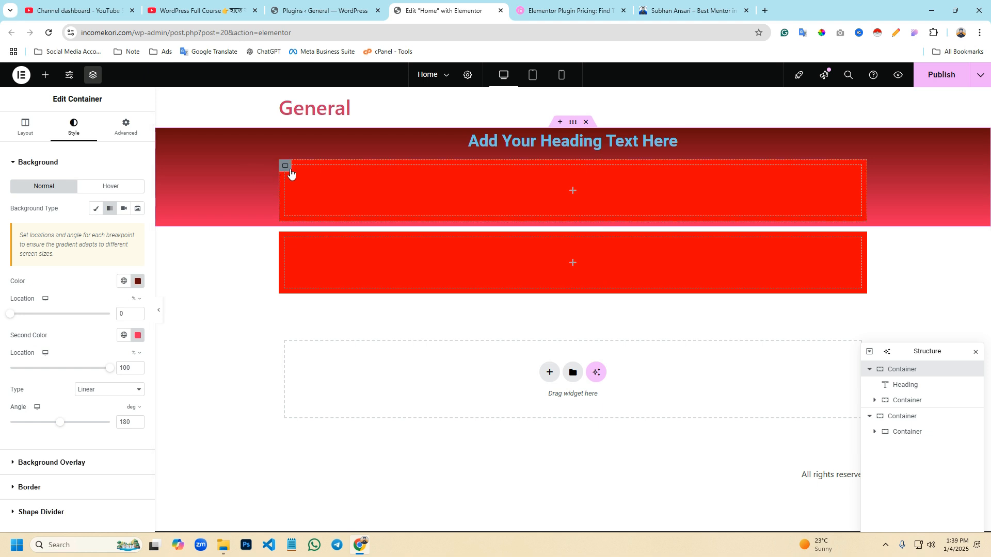
right_click(289, 169)
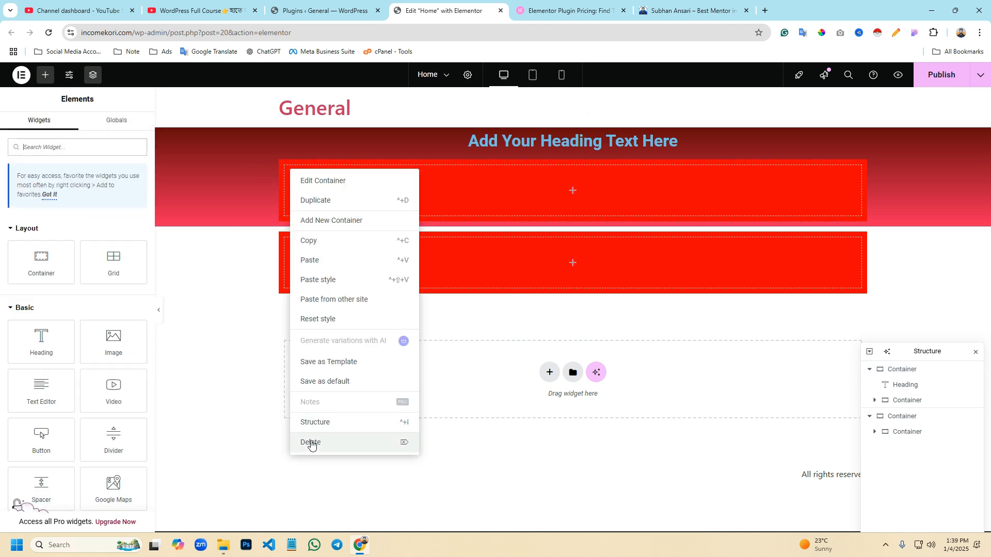
left_click(312, 445)
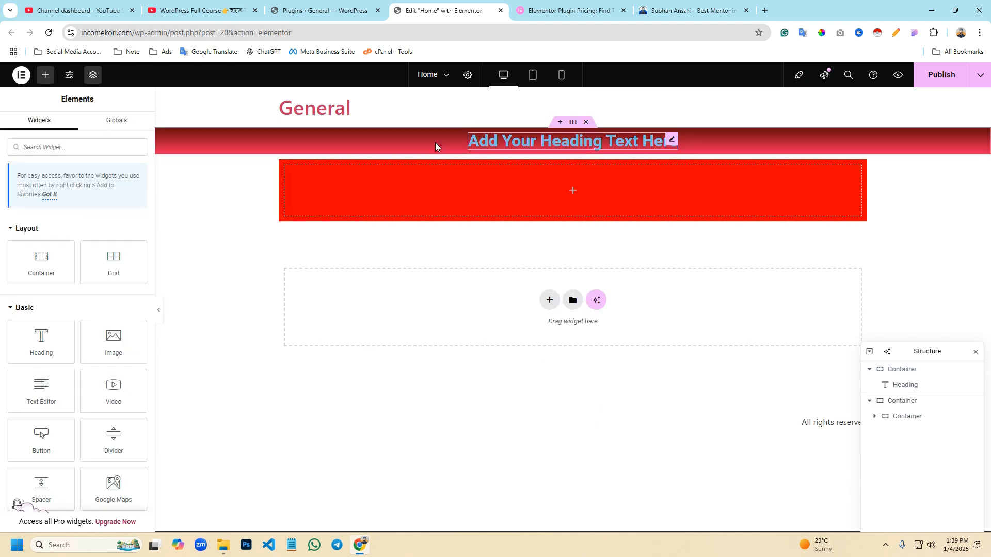
- Increase the minimum height of the gradient container that holds the heading
left_click(571, 126)
left_click(24, 135)
mouse_move(11, 285)
left_mouse_down()
mouse_move(118, 287)
mouse_move(29, 289)
left_mouse_up()
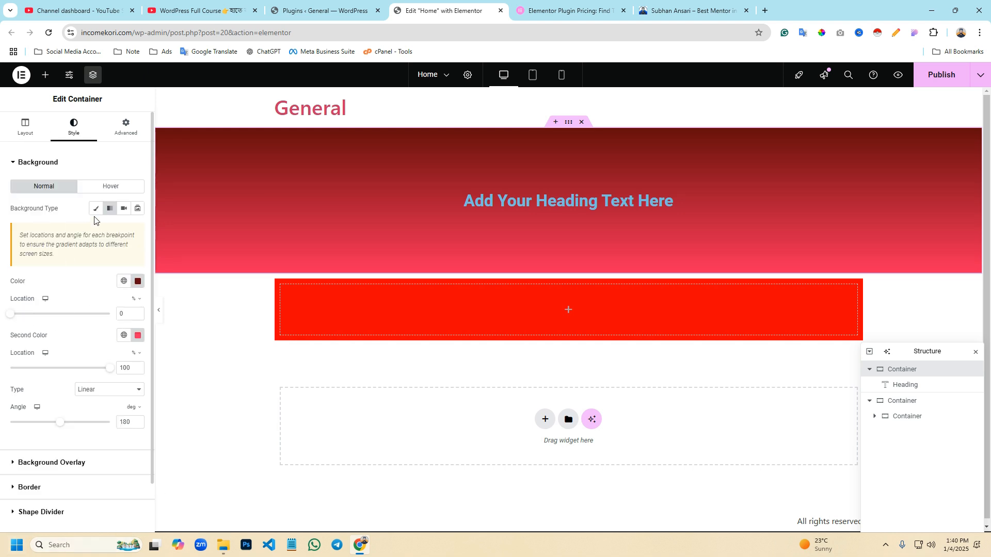
- Keep the heading container's background type on Gradient and set its first colour to green, #57EC00
left_click(96, 209)
left_click(110, 209)
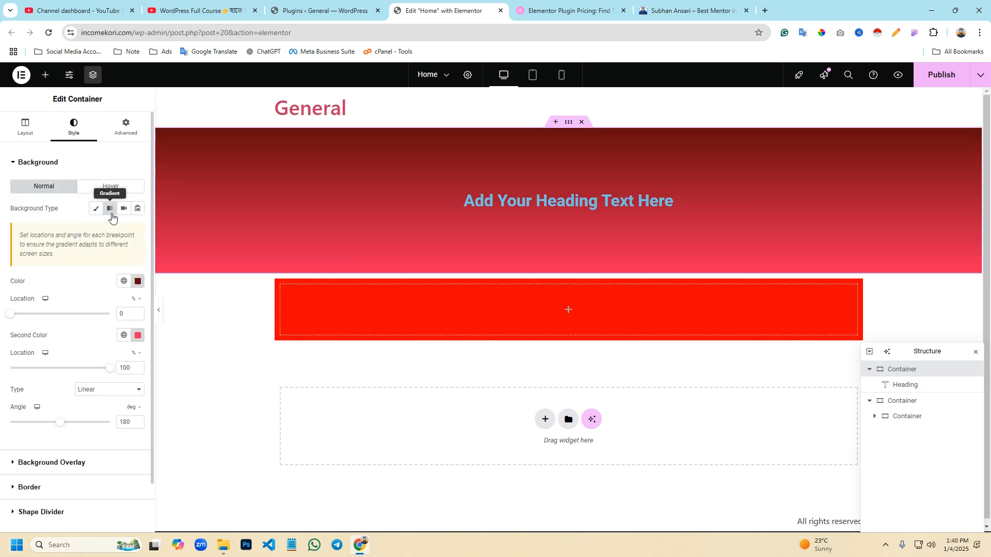
scroll(87, 305, "down", 1)
left_click(138, 227)
left_click_drag(128, 309, 204, 279)
left_click(110, 353)
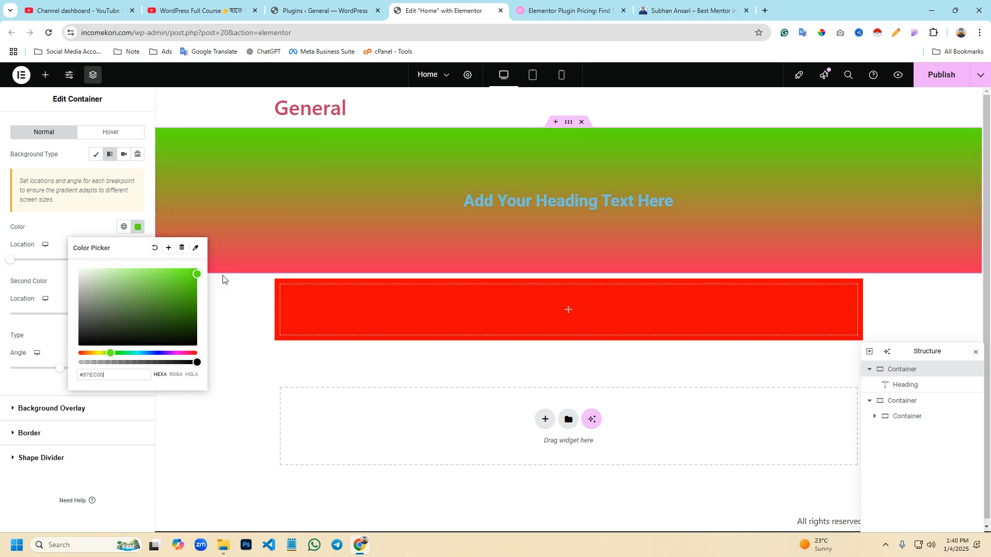
- Set the gradient's first colour location to 10%, its second colour location to 77% and its angle to 152 degrees
left_click(18, 264)
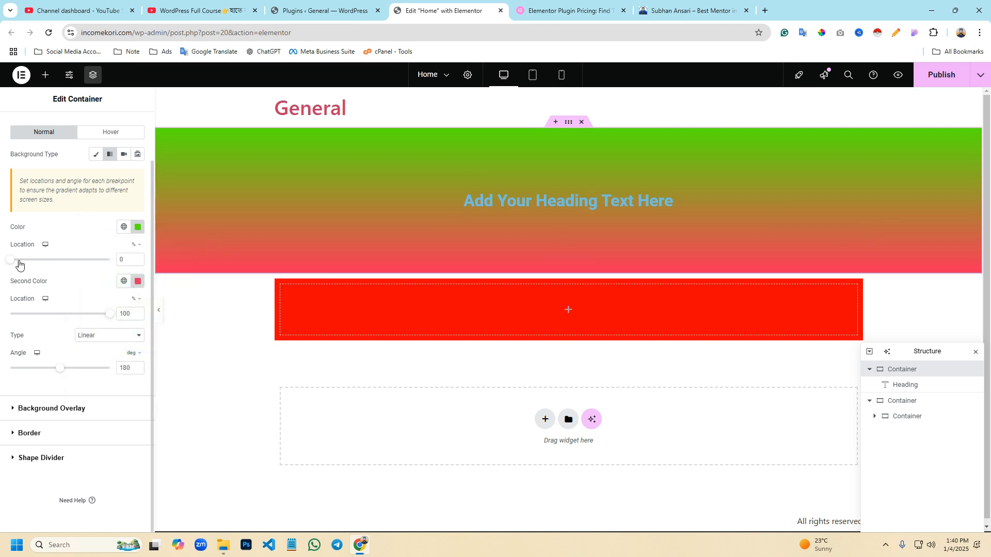
mouse_move(10, 261)
left_mouse_down()
mouse_move(52, 260)
mouse_move(64, 278)
mouse_move(19, 268)
left_mouse_up()
mouse_move(90, 321)
left_mouse_down()
mouse_move(49, 316)
mouse_move(90, 323)
left_mouse_up()
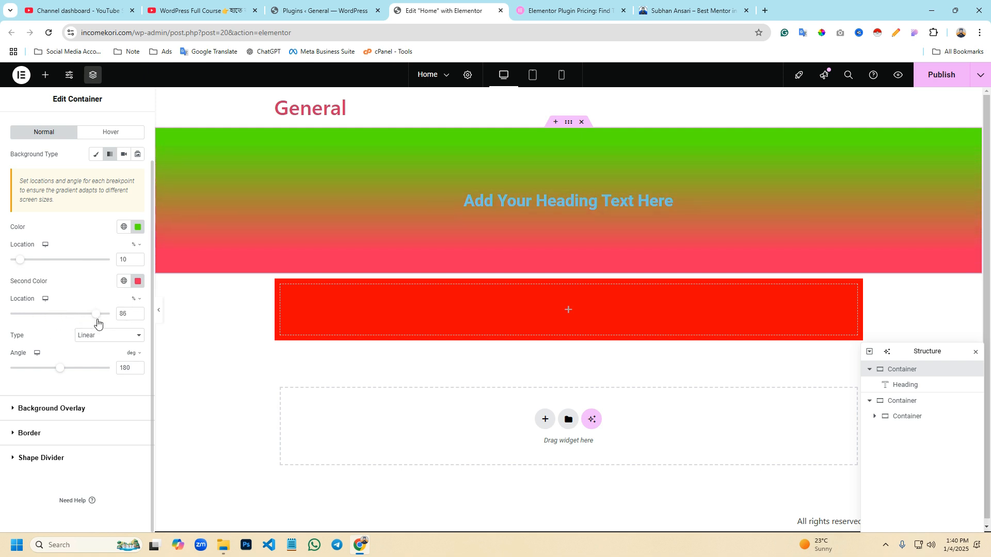
mouse_move(59, 368)
left_mouse_down()
mouse_move(10, 368)
mouse_move(105, 384)
mouse_move(5, 381)
mouse_move(89, 374)
mouse_move(54, 376)
left_mouse_up()
- Change the heading container's gradient type to Radial
left_click(85, 338)
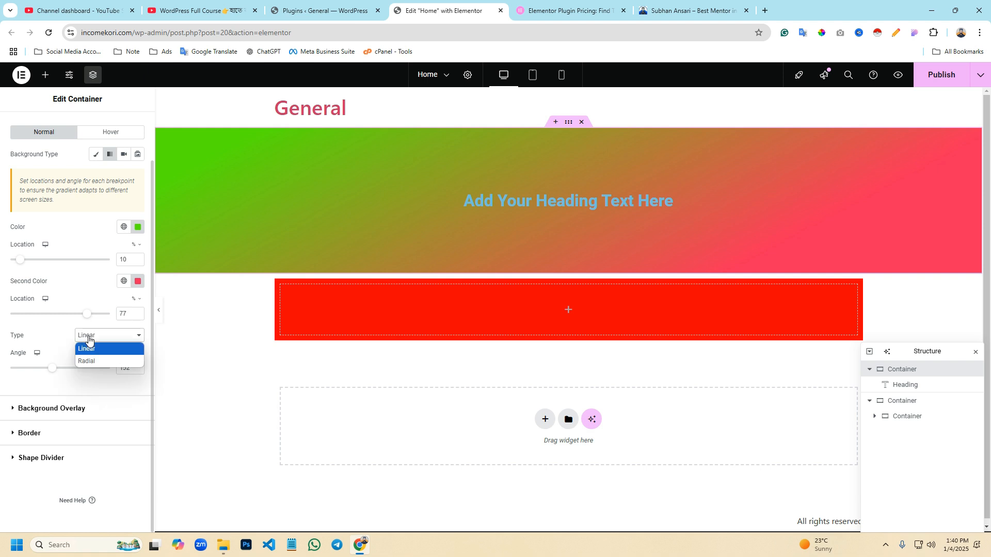
left_click(88, 361)
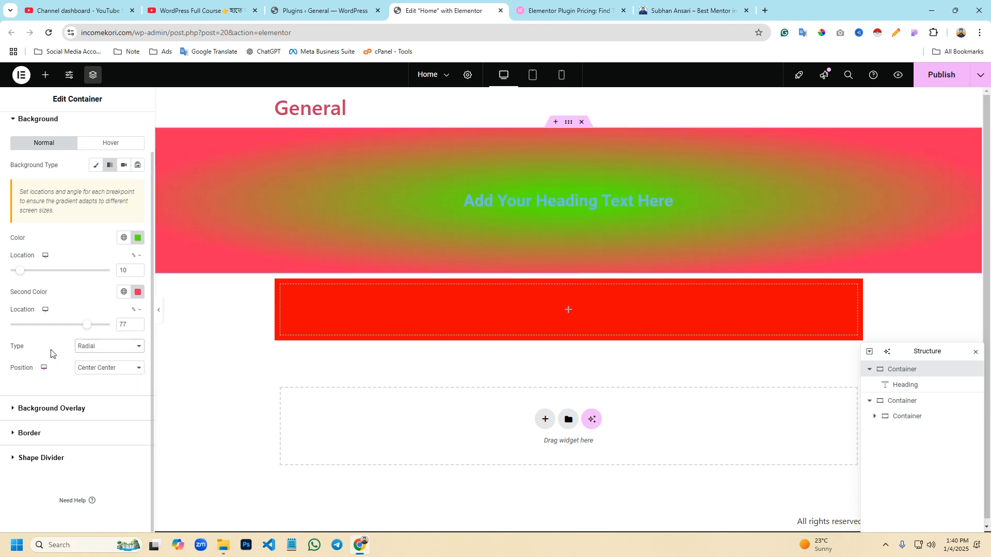
- Change the heading container's gradient type back to Linear and set its angle to 159 degrees
left_click(126, 349)
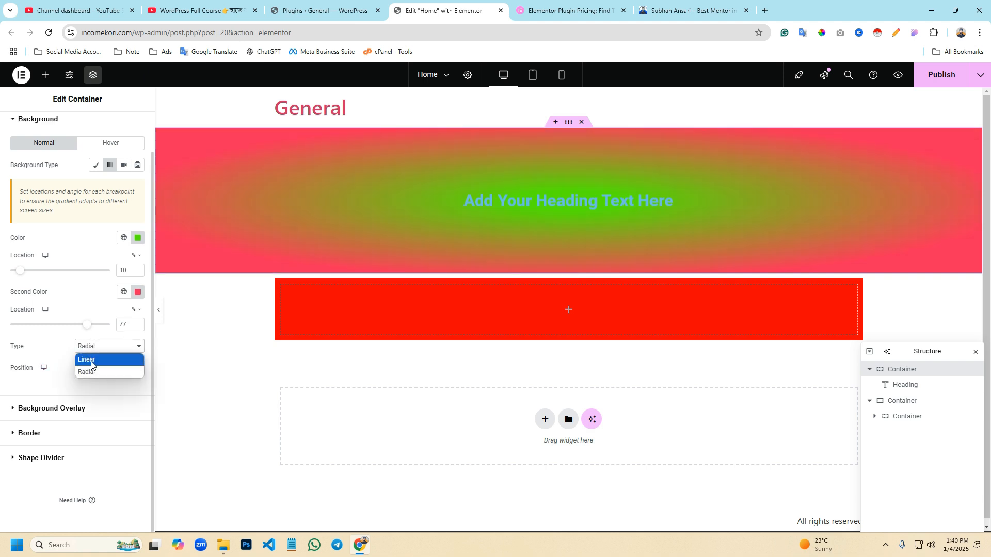
left_click(92, 360)
mouse_move(50, 382)
left_mouse_down()
mouse_move(29, 383)
mouse_move(96, 383)
mouse_move(54, 383)
left_mouse_up()
scroll(77, 361, "up", 1)
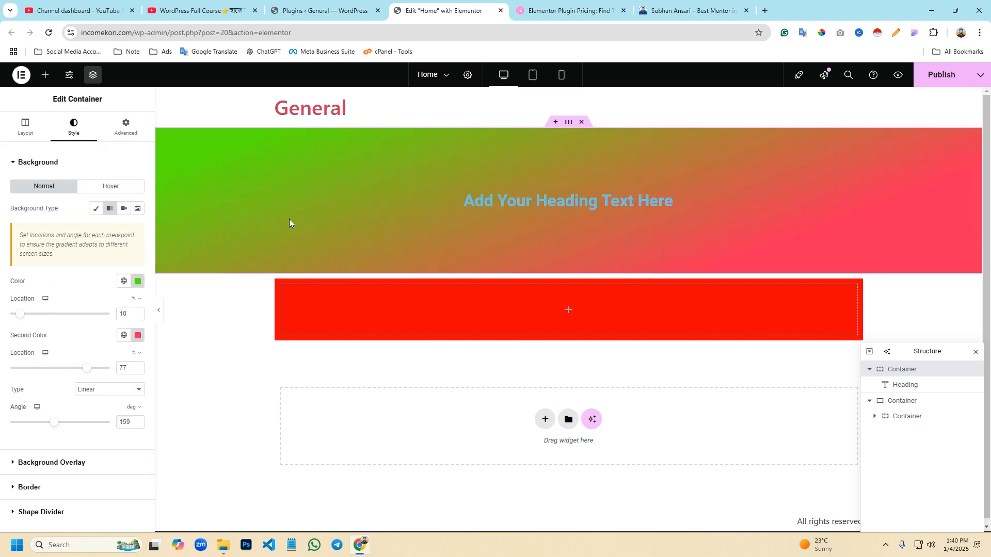
- Set the heading container's background type to Video and use the share link of the open WordPress Full Course YouTube video as its source
left_click(124, 208)
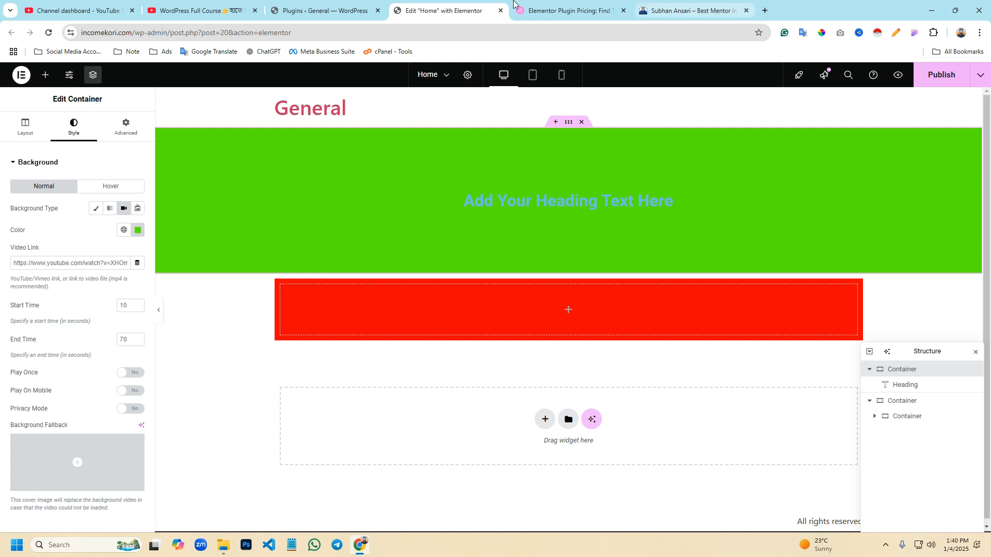
left_click(180, 9)
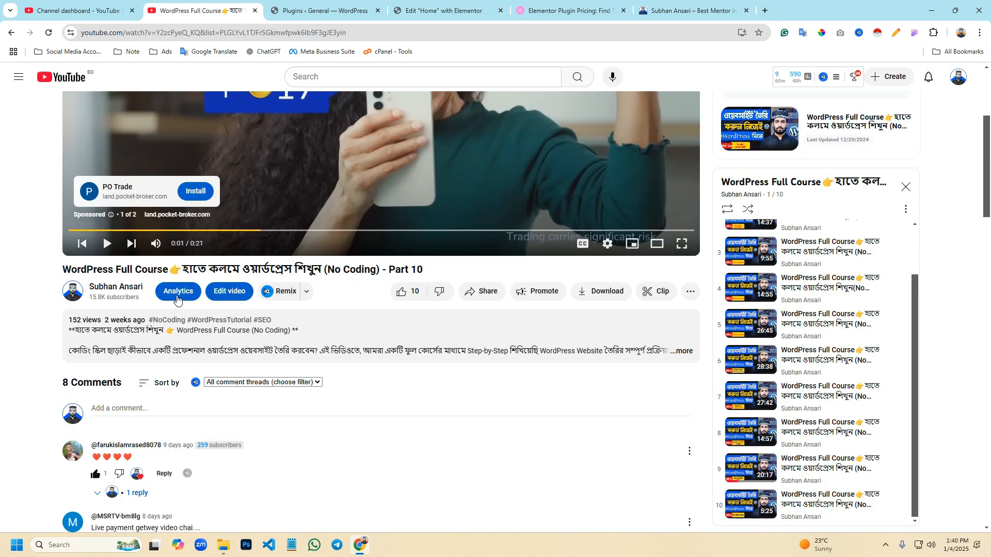
left_click(482, 292)
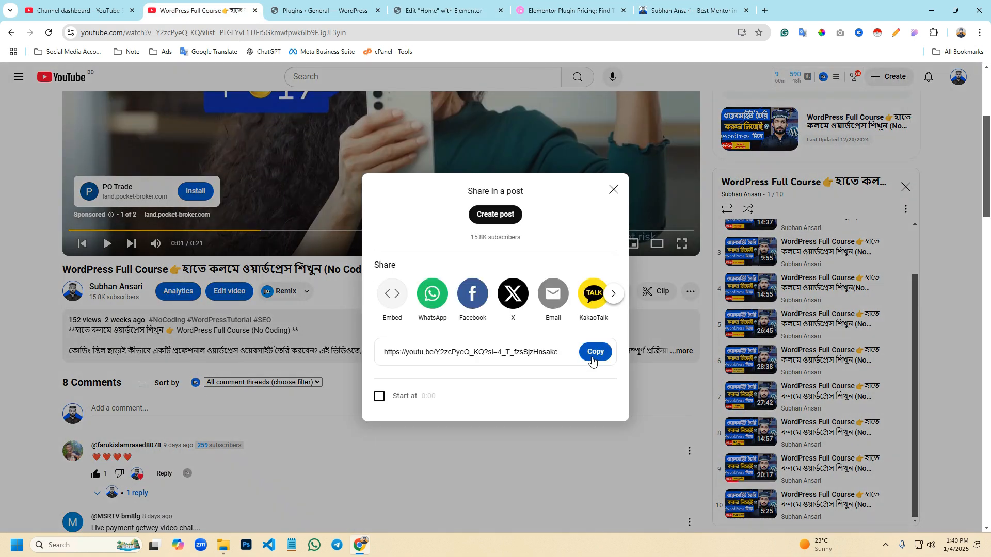
left_click(594, 353)
key("ctrl+Tab")
key("ctrl+Tab")
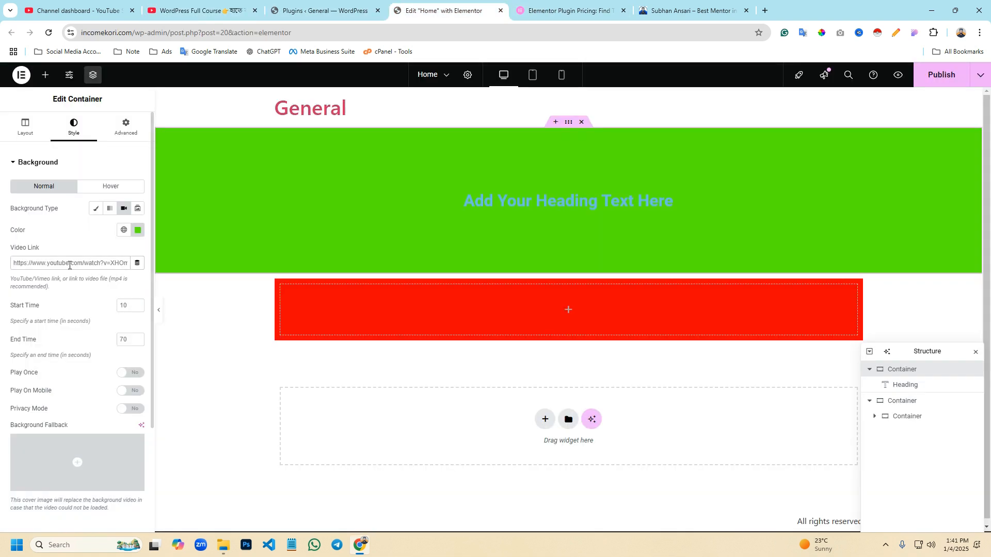
left_click(70, 265)
key("ctrl+v")
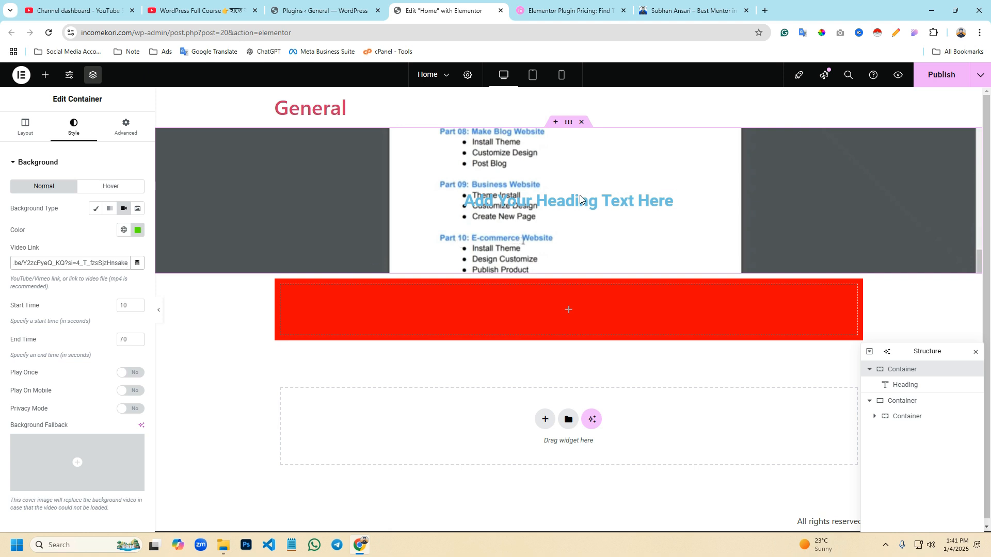
- Raise the heading container's minimum height to 760 px to view the video background, and reduce it to a short banner height
left_click(24, 126)
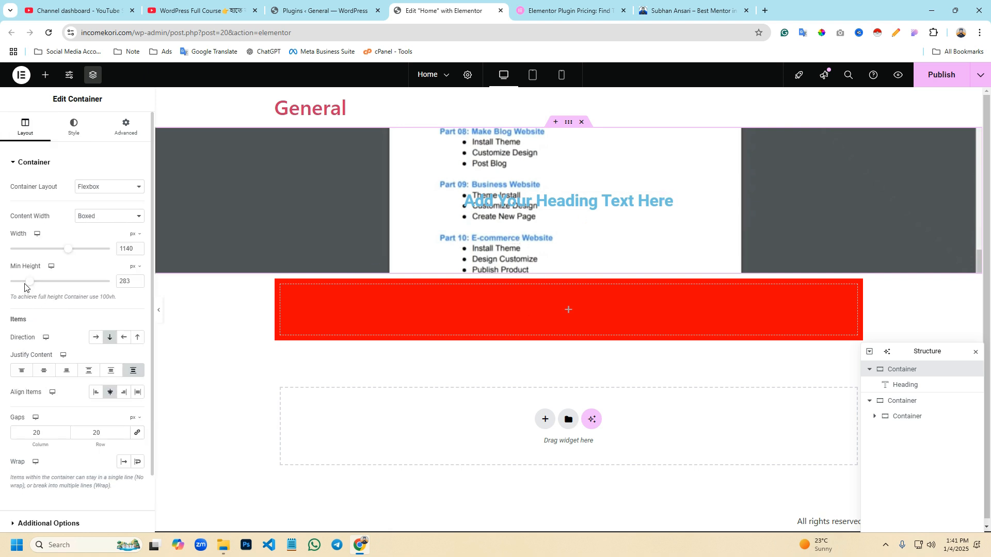
left_click_drag(29, 285, 61, 300)
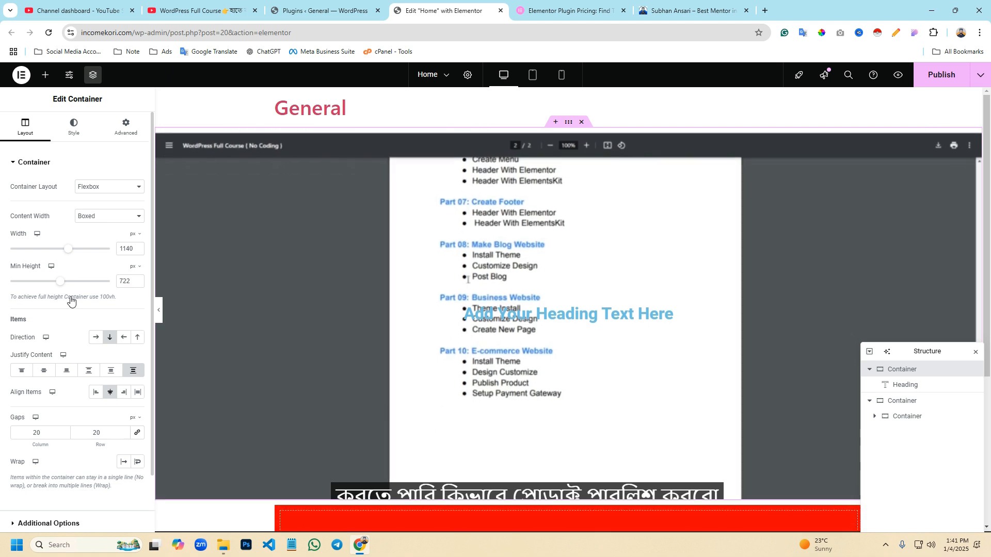
scroll(383, 303, "down", 3)
scroll(527, 355, "up", 3)
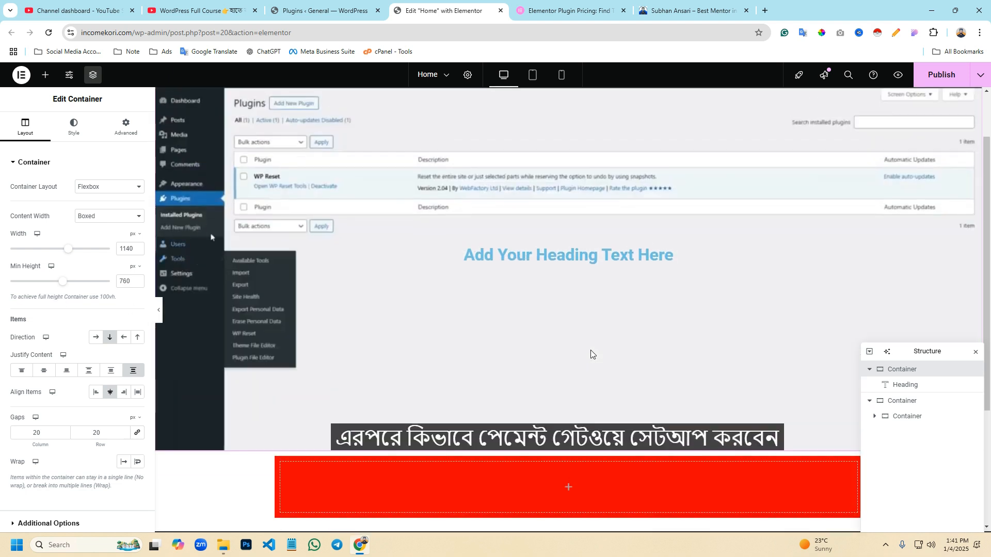
left_click_drag(66, 283, 27, 284)
- Try the Slideshow and Classic background types on the heading container, and return it to the Gradient type
left_click(74, 126)
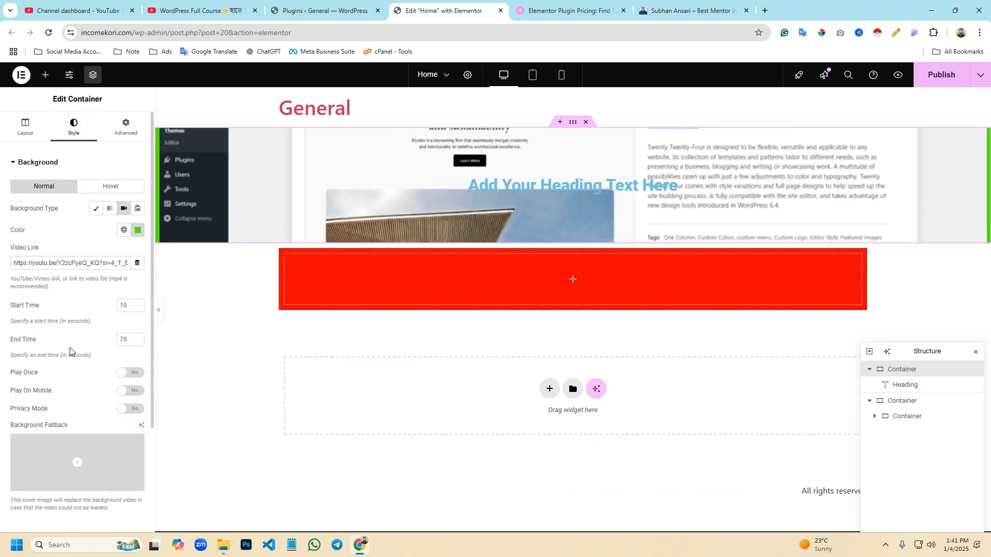
left_click(137, 208)
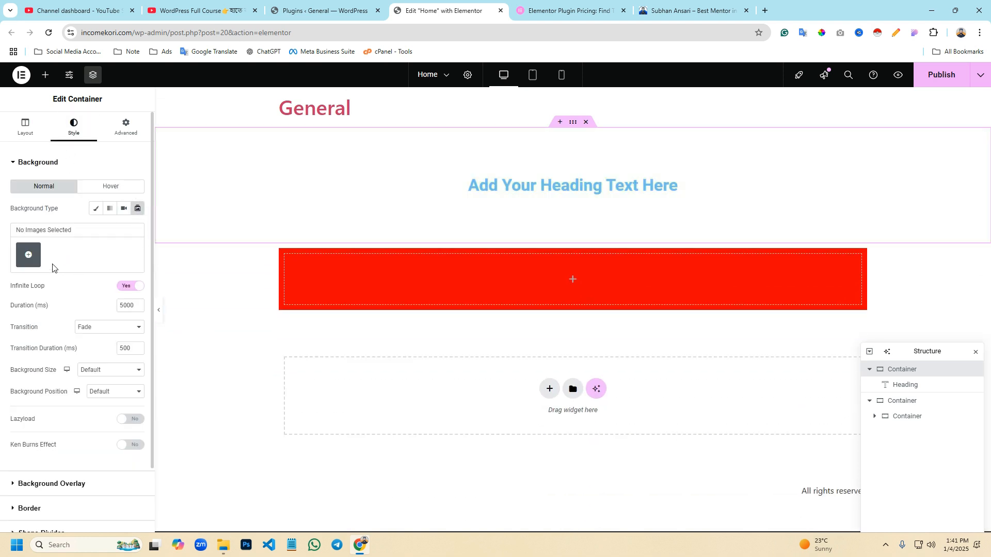
left_click(95, 209)
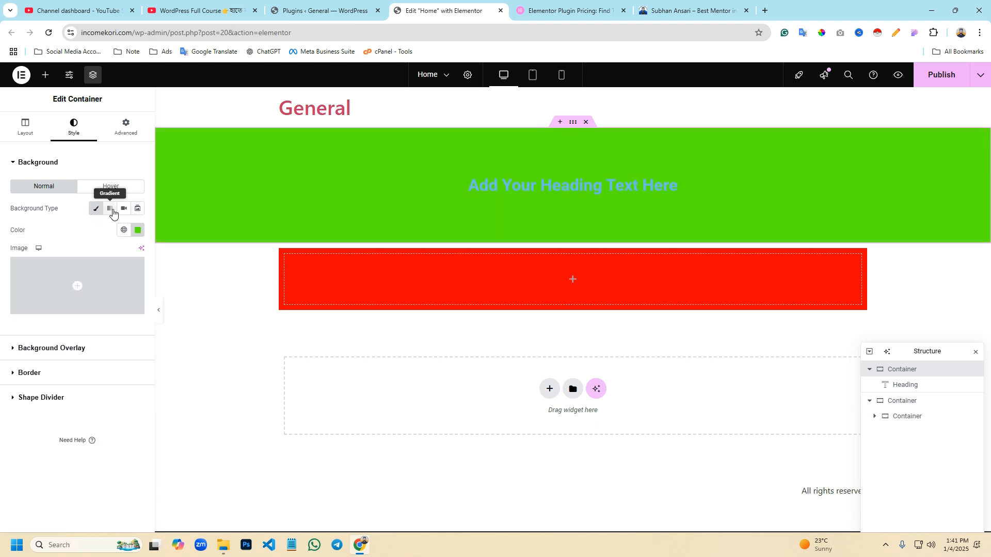
left_click(109, 208)
- Add a Classic background overlay to the heading container with a red colour and an opacity of 0.13
scroll(109, 418, "down", 1)
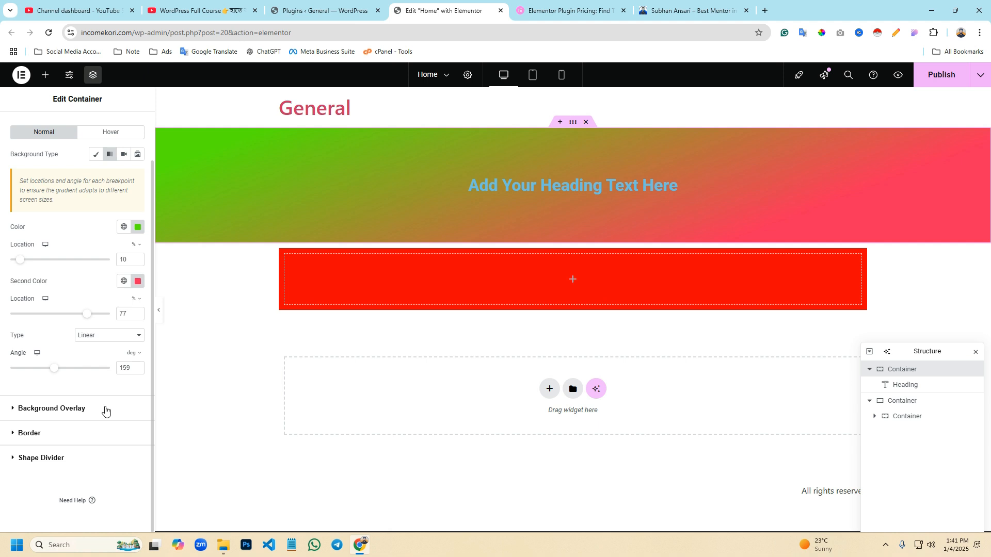
left_click(61, 416)
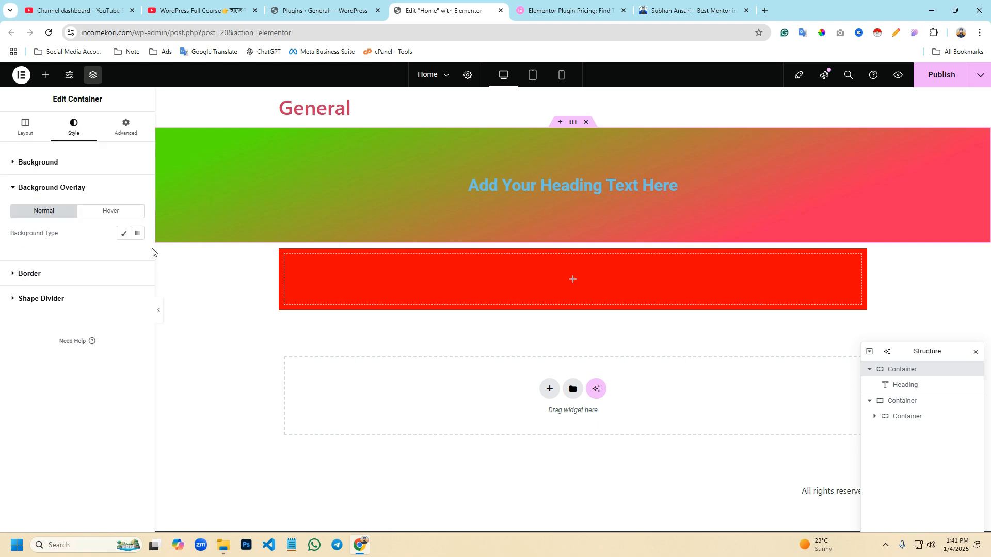
left_click(123, 235)
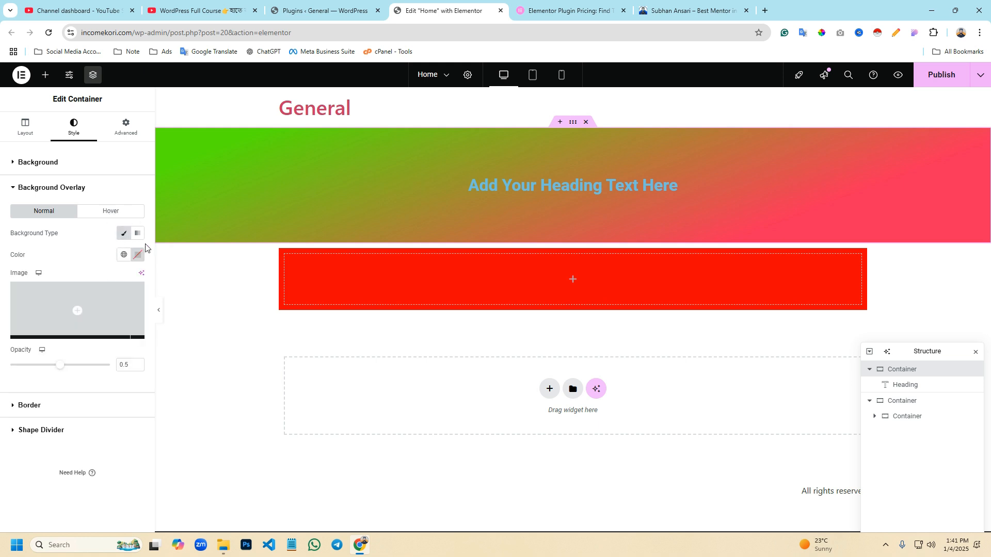
left_click(138, 255)
left_click_drag(135, 319, 196, 302)
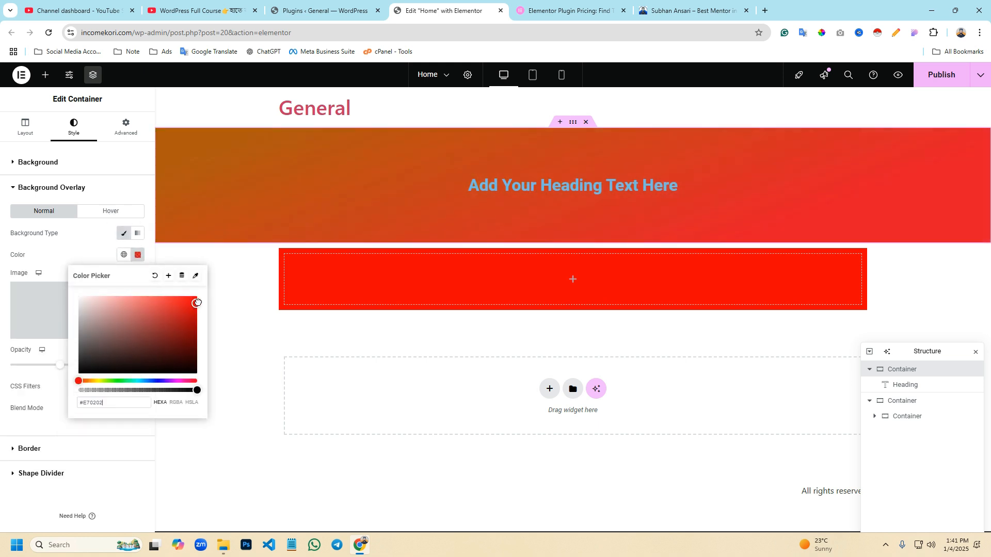
left_click(96, 254)
left_click_drag(60, 364, 24, 388)
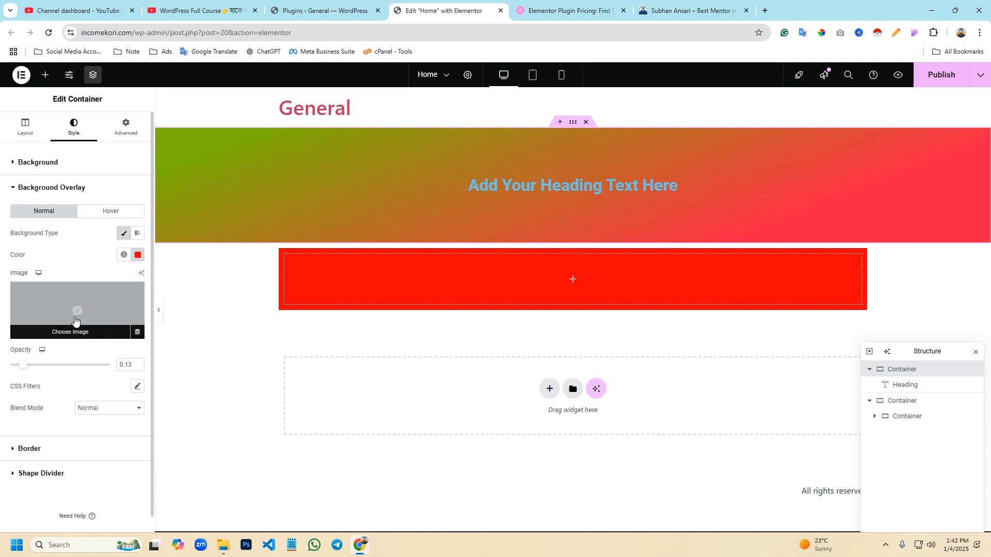
- Choose how-to-make-organic-grocery-website-in-wordpress.jpg from the media library as the background overlay image
left_click(77, 313)
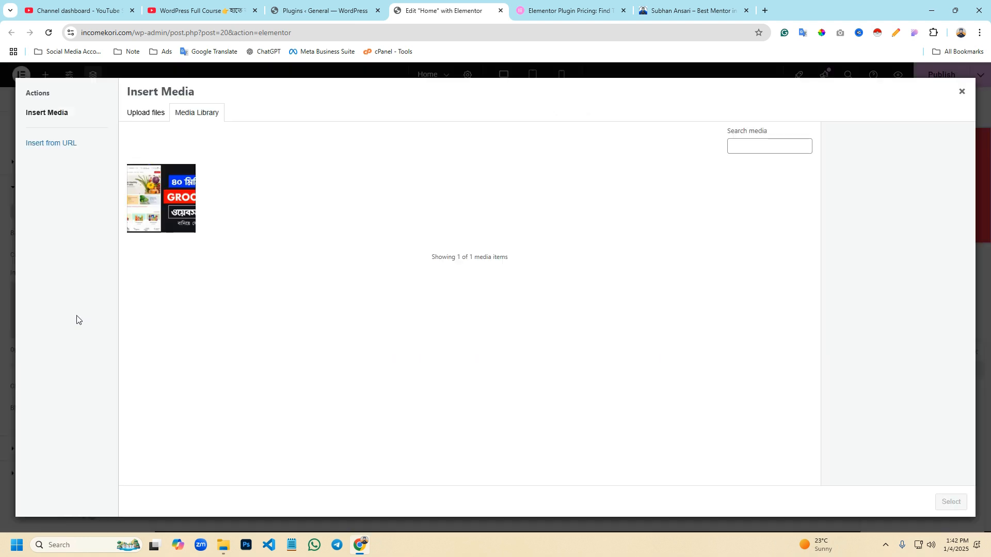
left_click(174, 206)
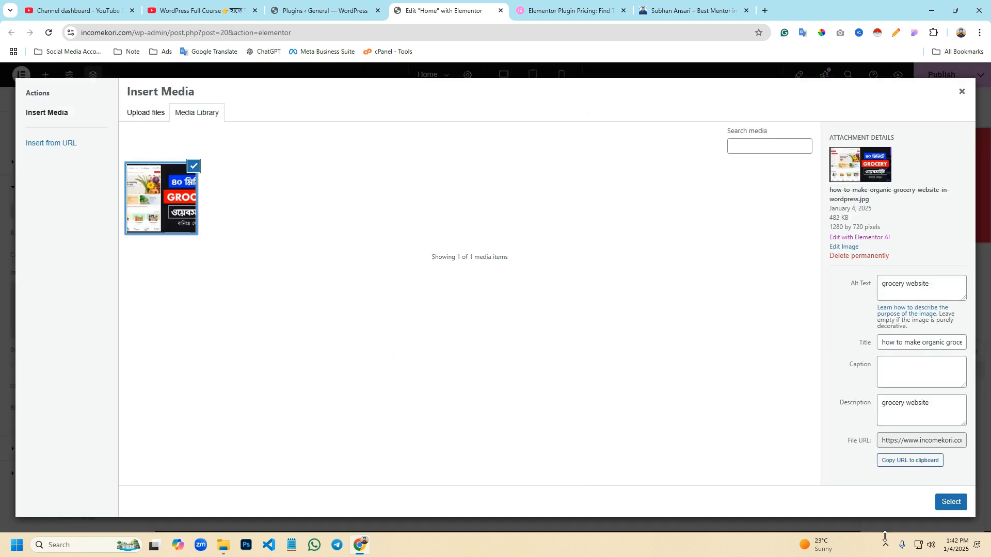
left_click(950, 503)
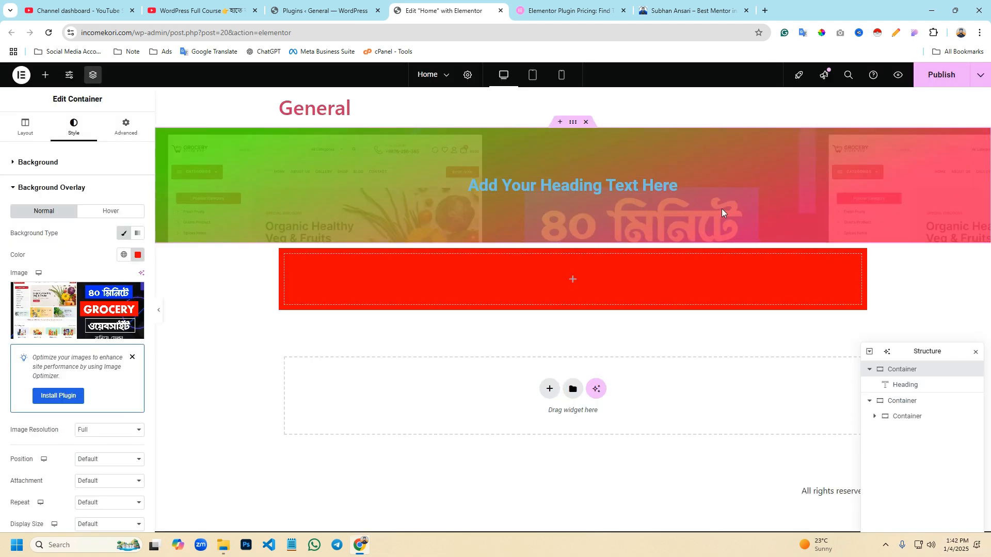
- Examine the overlaid background image in the hero section of the open mentor website, and return to the Elementor editor
left_click(669, 3)
scroll(448, 292, "down", 1)
key("Print")
left_click_drag(294, 103, 598, 451)
left_click(591, 461)
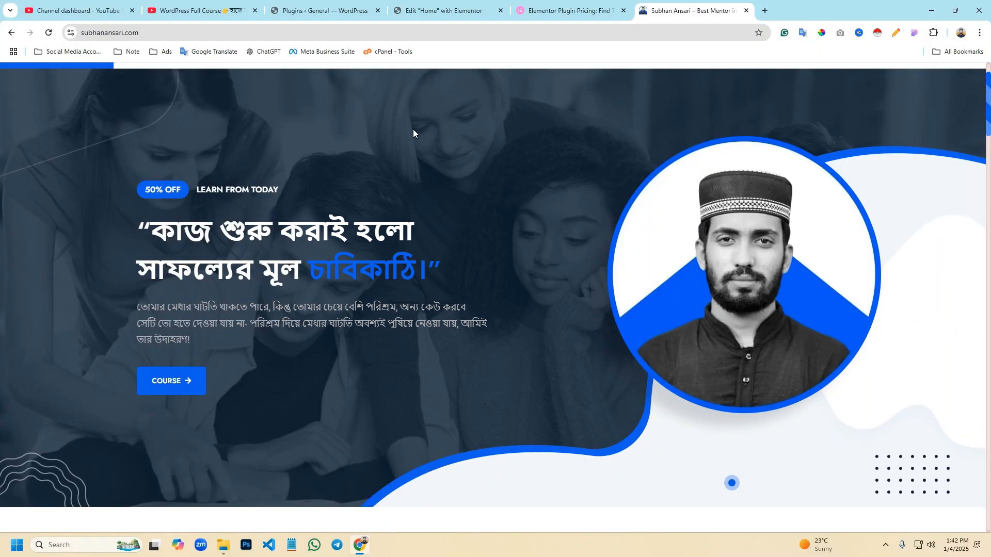
left_click(448, 2)
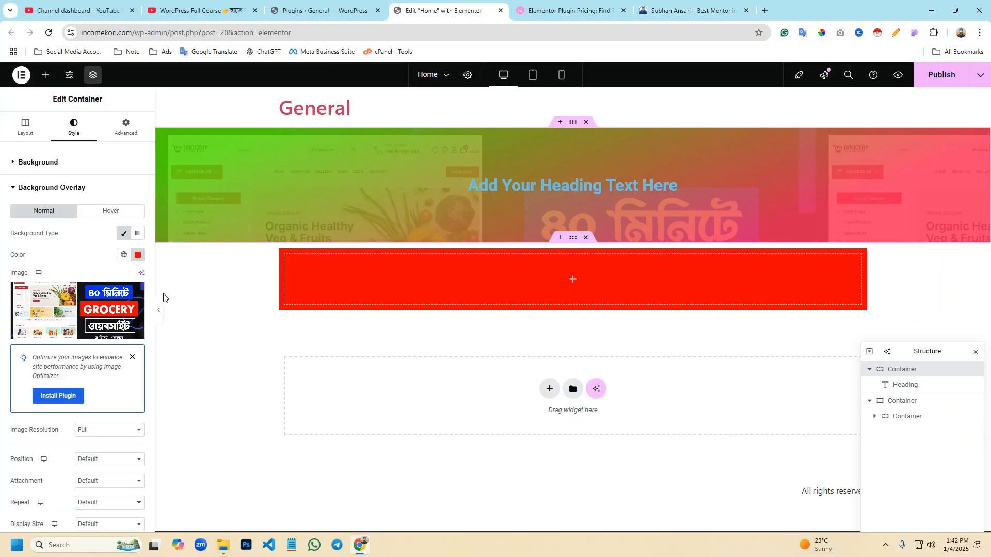
- Check the overlay image's resolution options, keep Full, and set the image position to Center Center
mouse_move(67, 312)
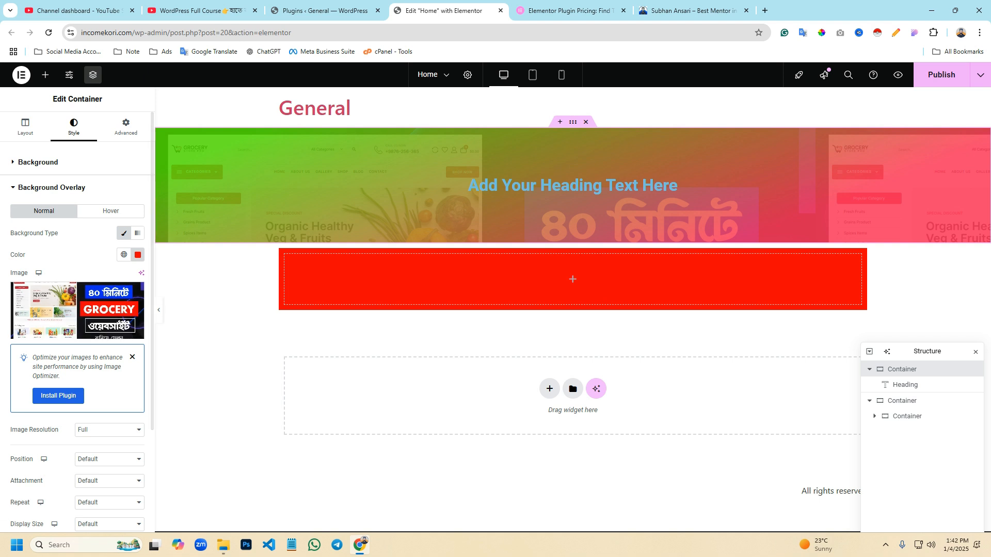
scroll(88, 232, "down", 4)
left_click(87, 230)
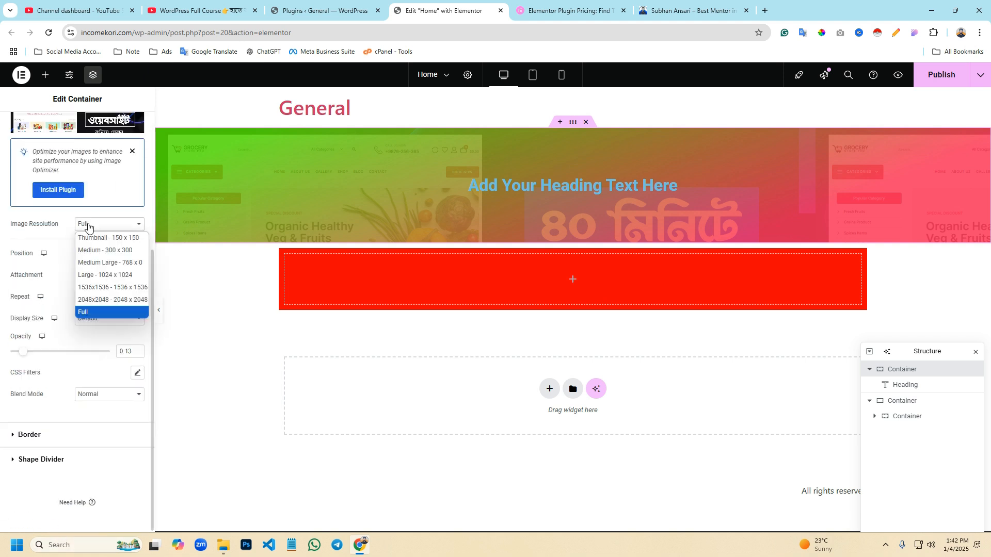
left_click(41, 240)
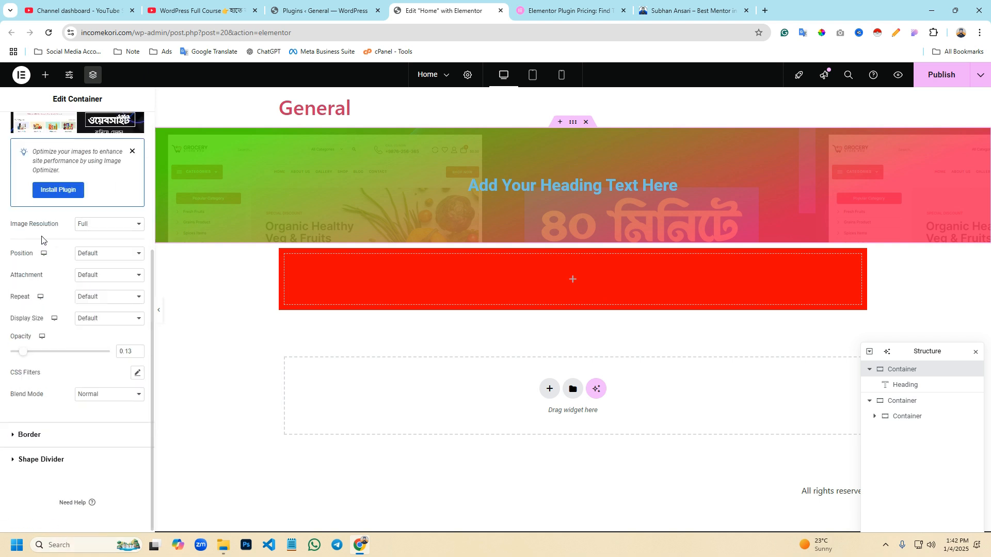
left_click(91, 258)
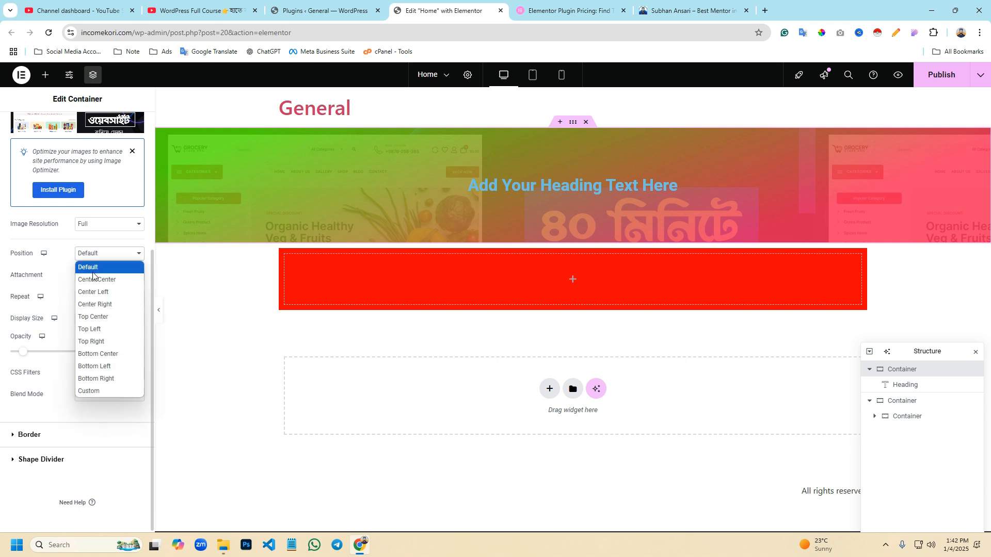
left_click(93, 286)
left_click(98, 256)
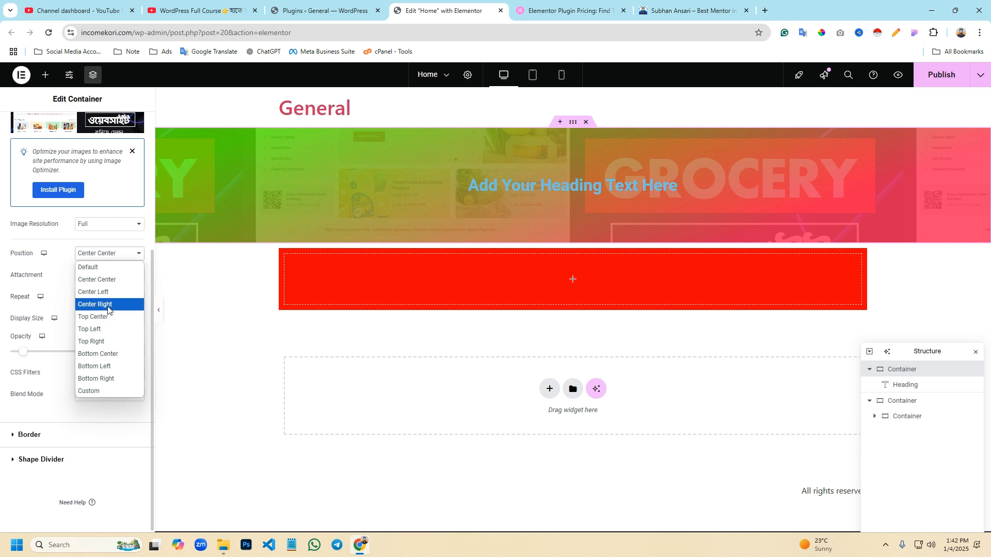
left_click(104, 283)
- Try the Scroll attachment on the overlay image, and set the attachment to Fixed
left_click(103, 279)
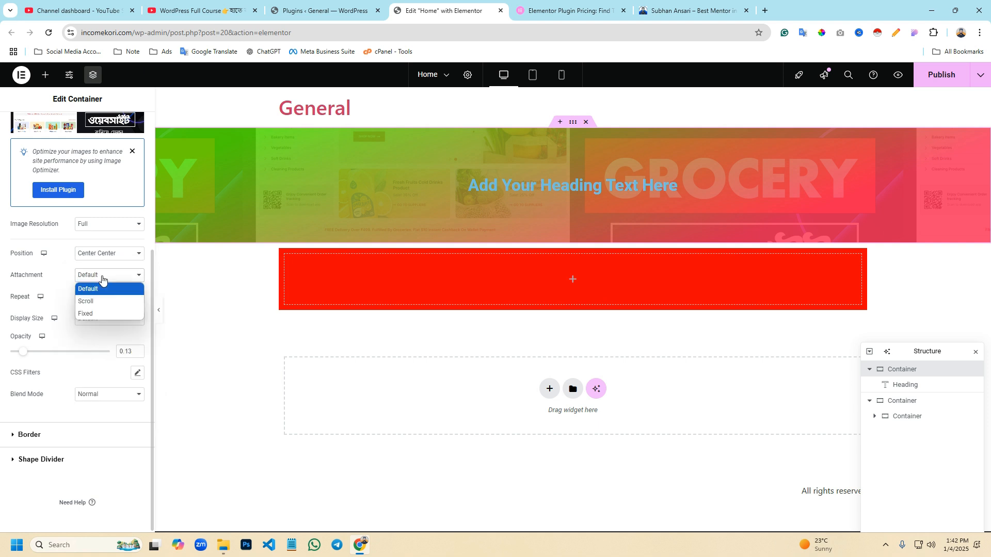
left_click(97, 301)
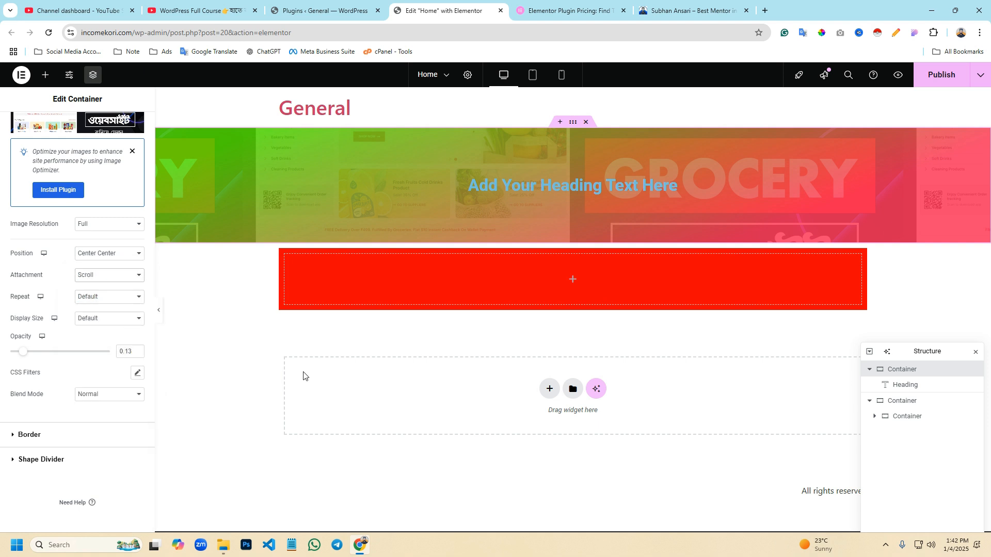
left_click(89, 276)
left_click(89, 310)
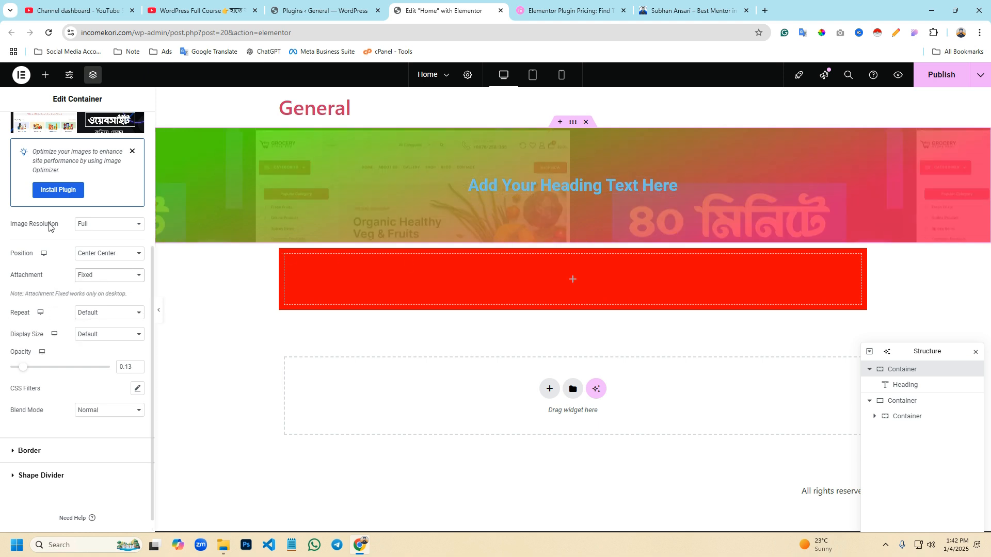
- Set the overlay image's attachment back to Default and its repeat option to No-repeat
scroll(84, 242, "up", 5)
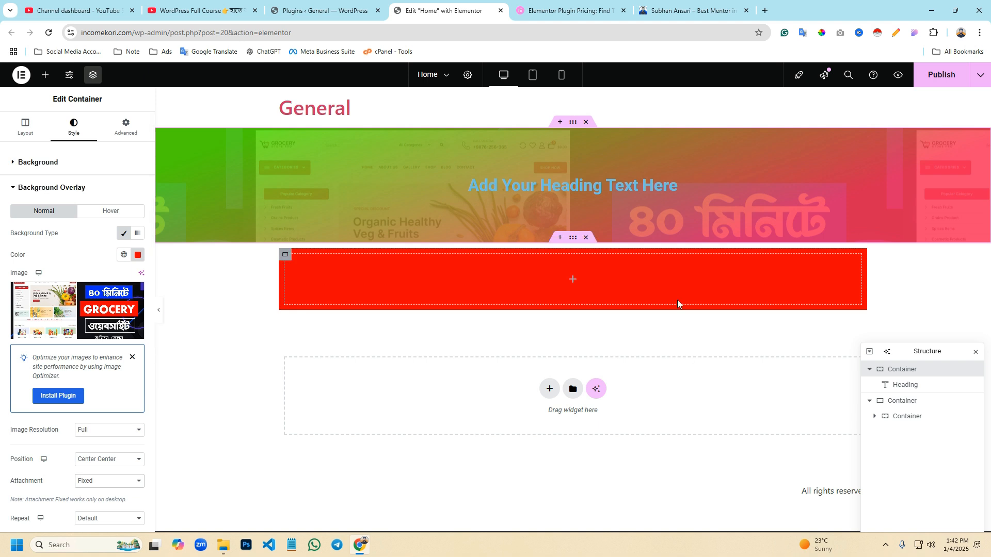
scroll(50, 275, "down", 3)
scroll(50, 275, "down", 2)
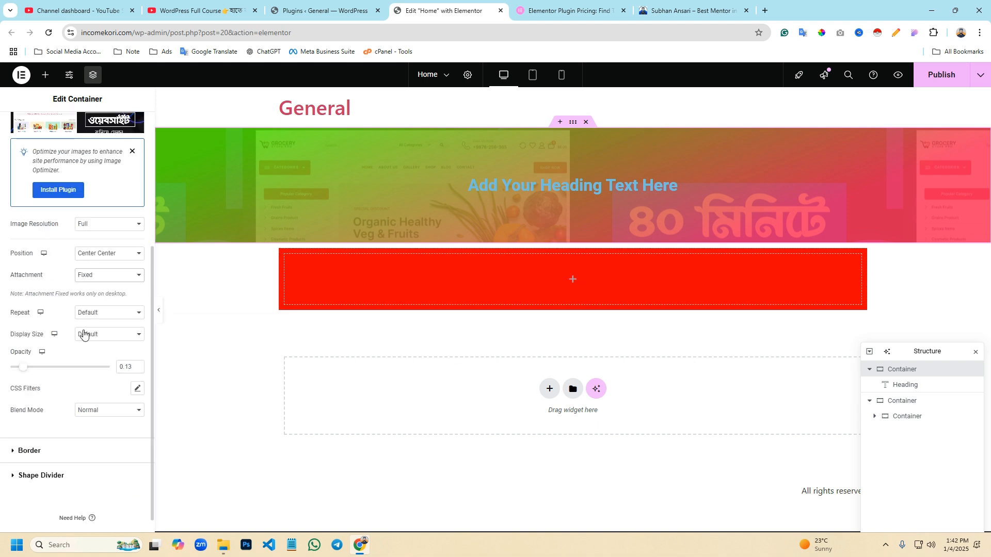
scroll(84, 335, "down", 1)
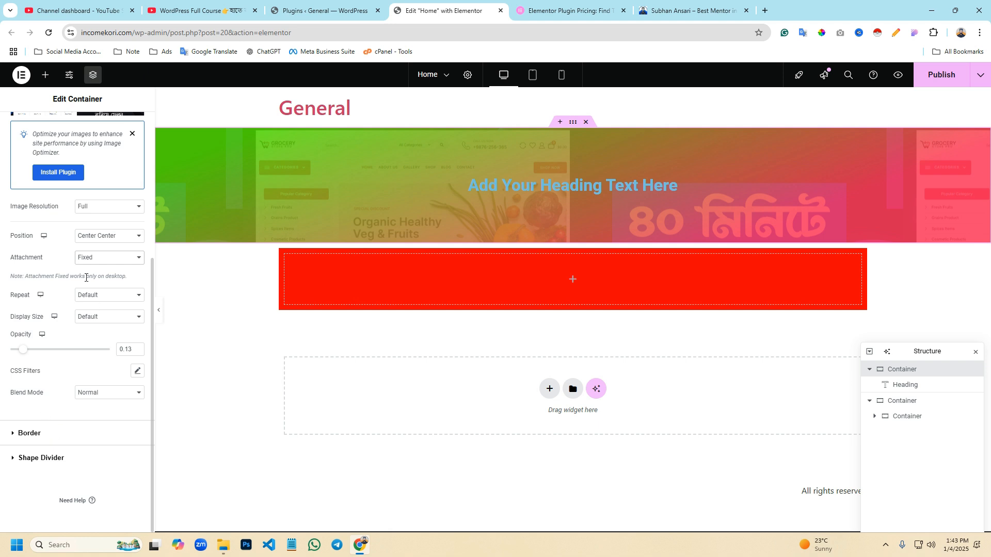
left_click(86, 259)
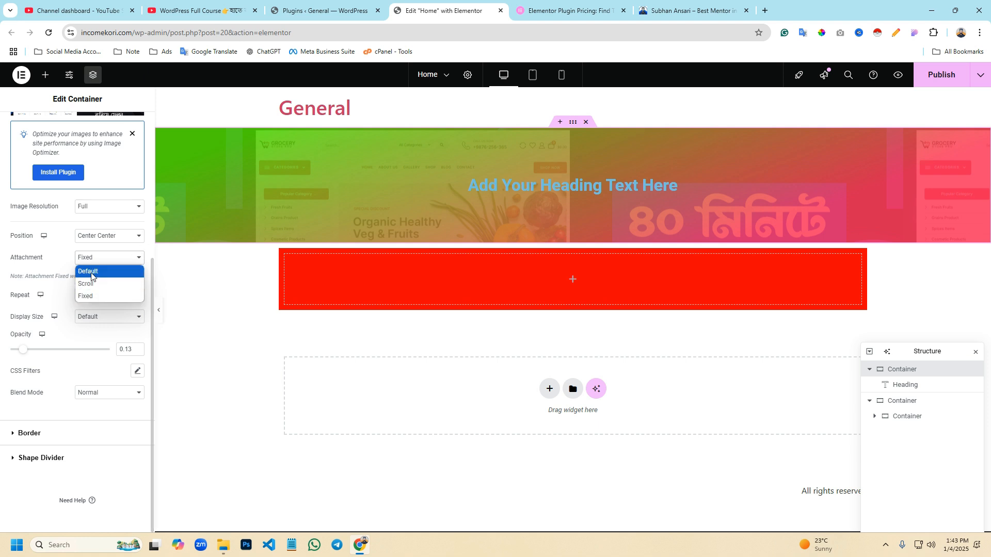
left_click(86, 271)
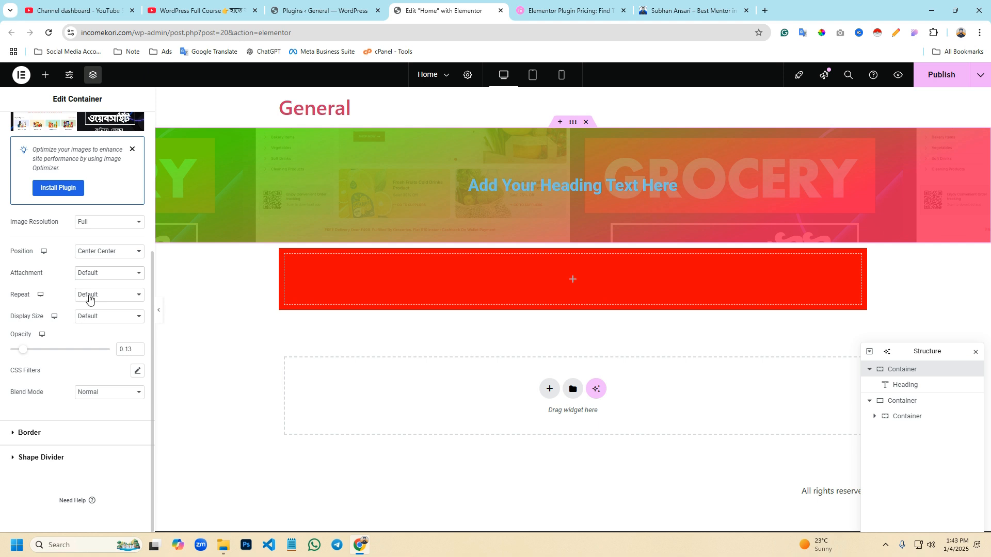
left_click(90, 297)
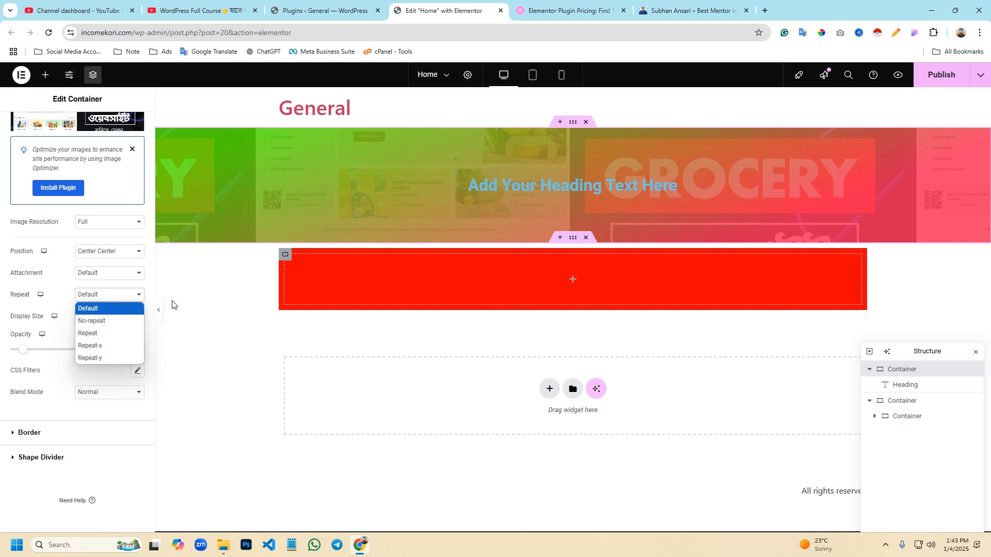
left_click(91, 325)
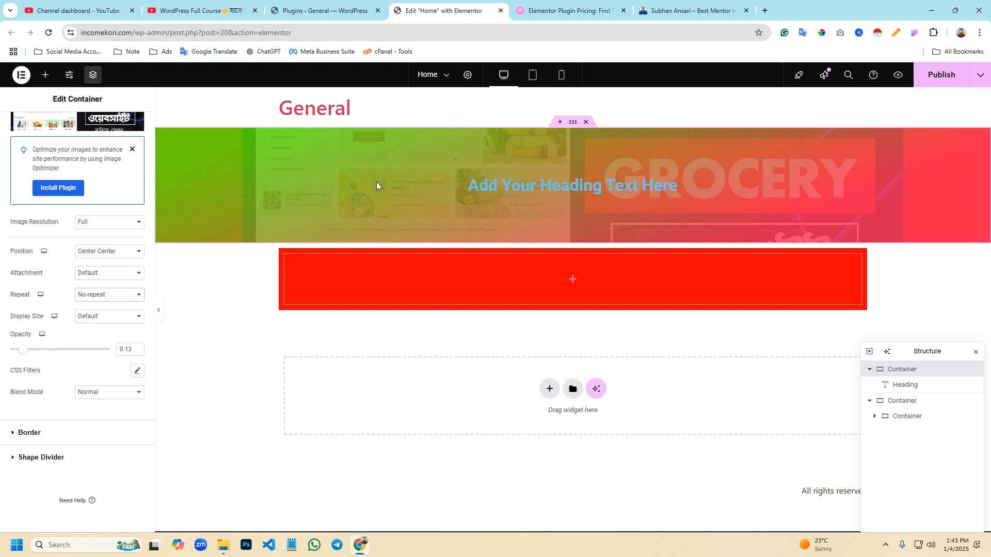
- Frame the overlay image and the uncovered area beside it with the screen capture tool, and discard the captures
key("Print")
left_click_drag(255, 125, 900, 249)
left_click(891, 262)
key("Print")
left_click_drag(919, 128, 880, 248)
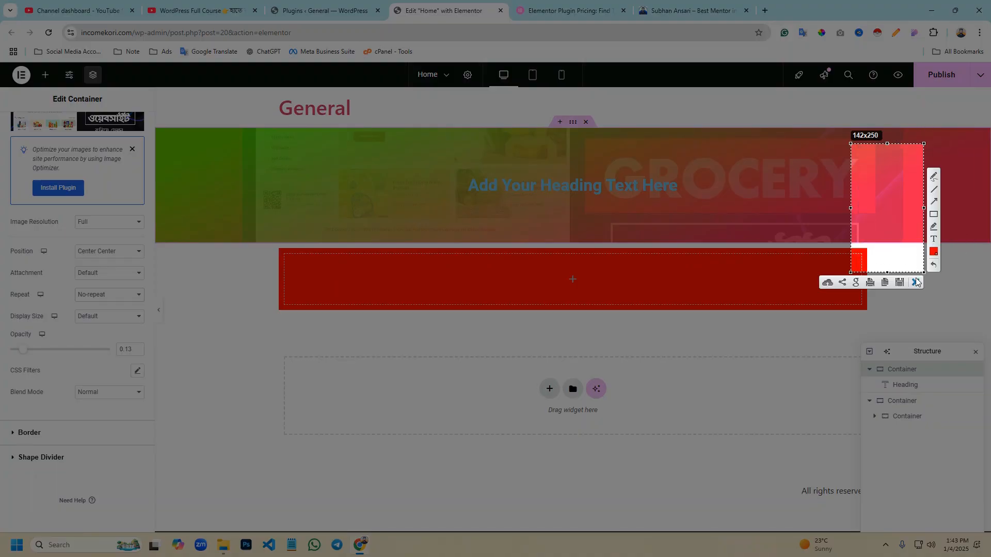
left_click(916, 282)
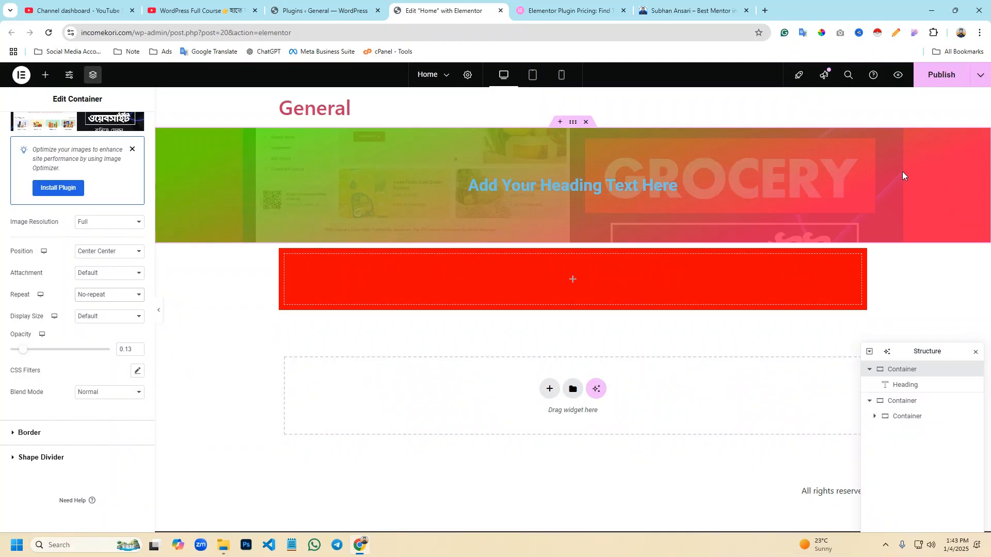
- Set the overlay image's display size to Cover
scroll(62, 309, "up", 2)
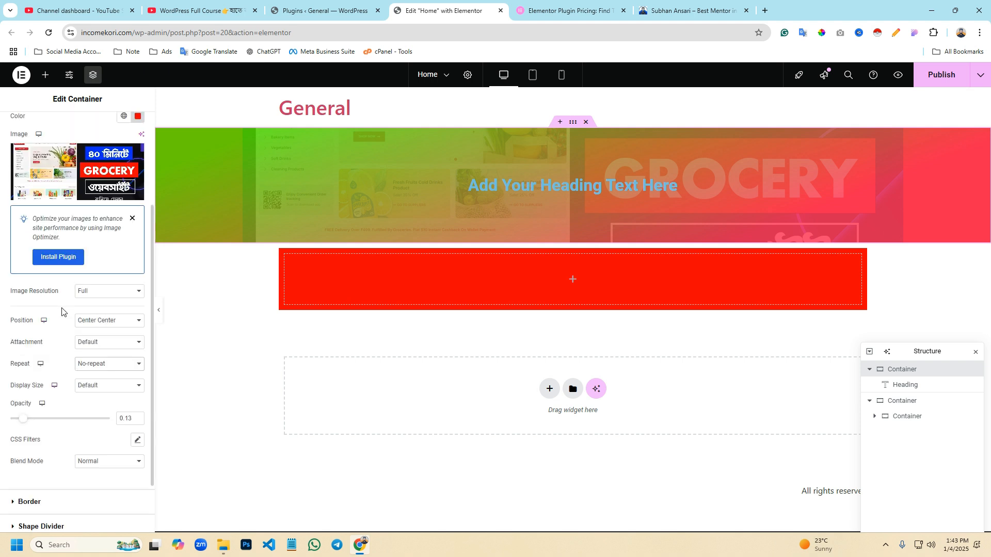
left_click(91, 385)
left_click(87, 428)
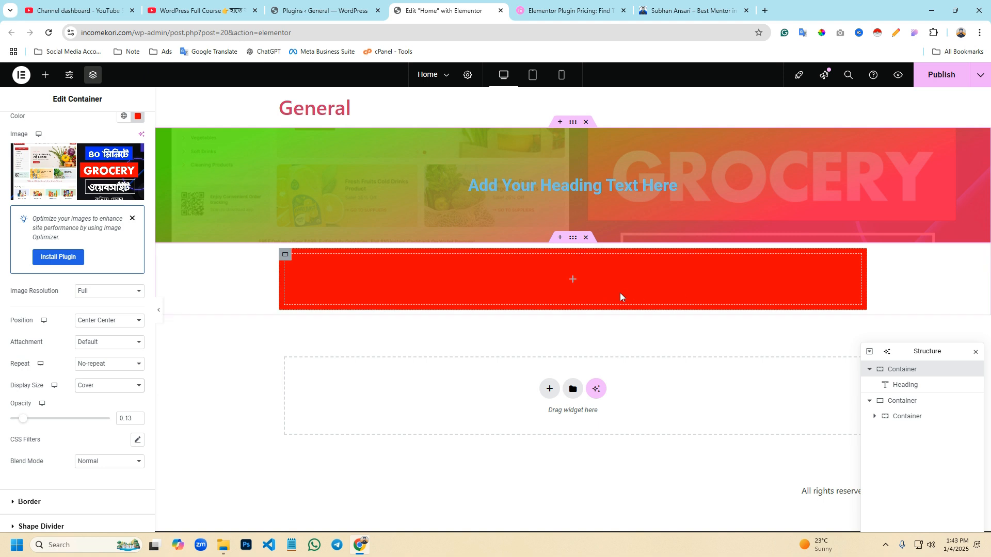
- Open the container's border settings and set the border type to Solid
scroll(54, 437, "down", 1)
left_click(54, 437)
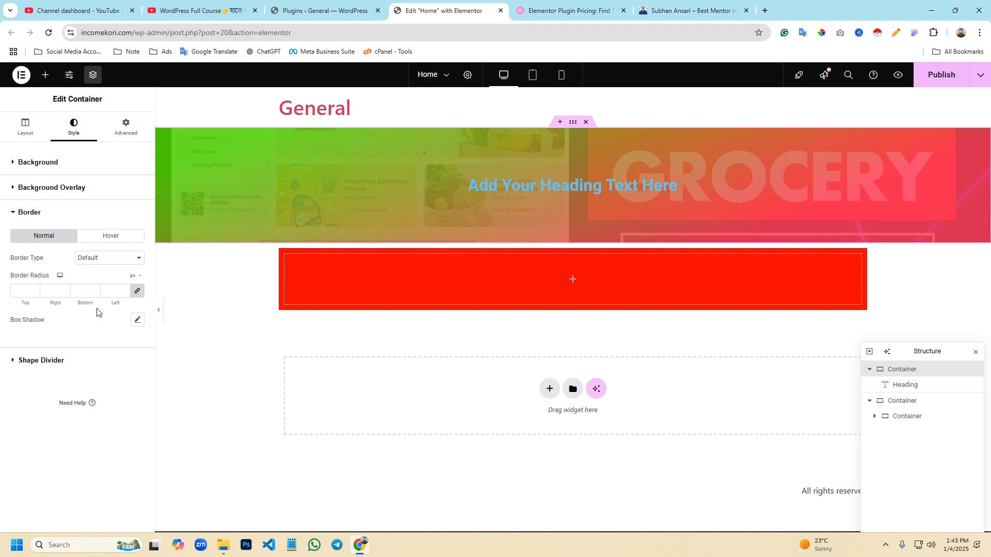
left_click(102, 259)
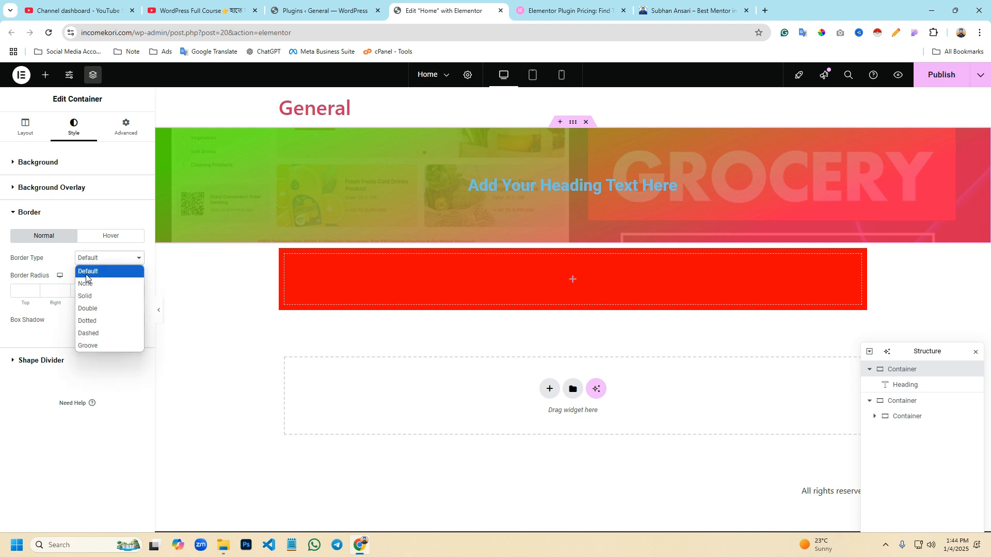
left_click(93, 299)
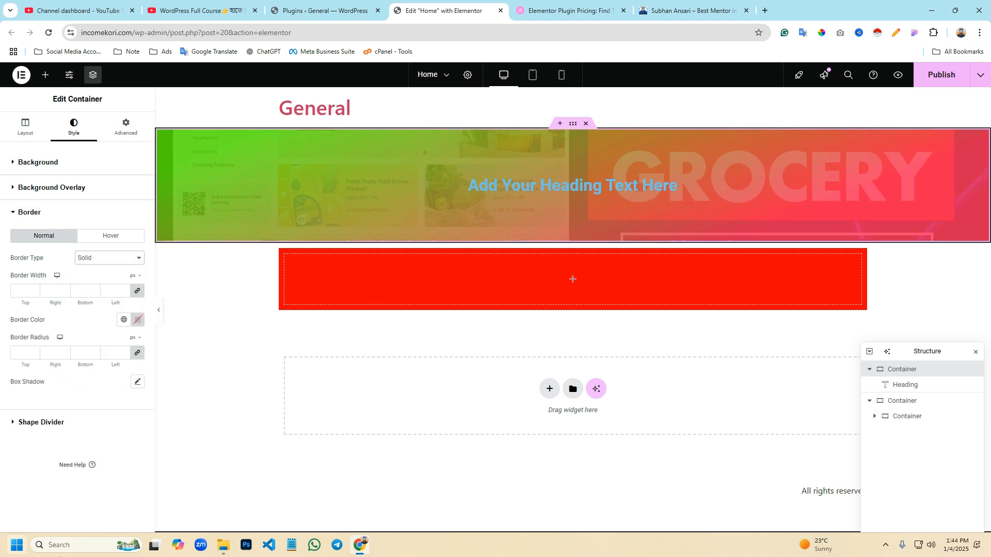
- Colour the container's border bright blue
left_click(137, 321)
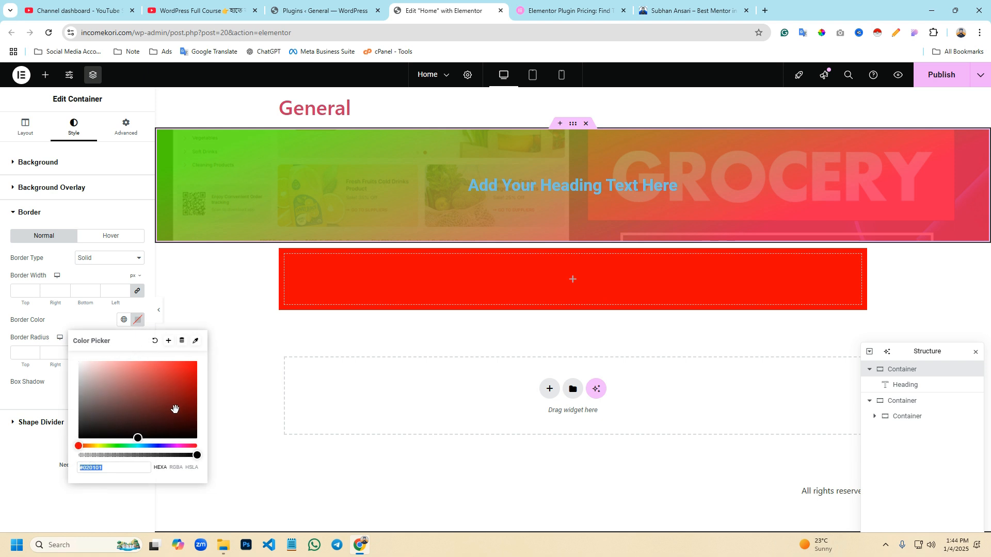
left_click(113, 451)
left_click_drag(169, 445, 158, 445)
left_click_drag(190, 373, 209, 361)
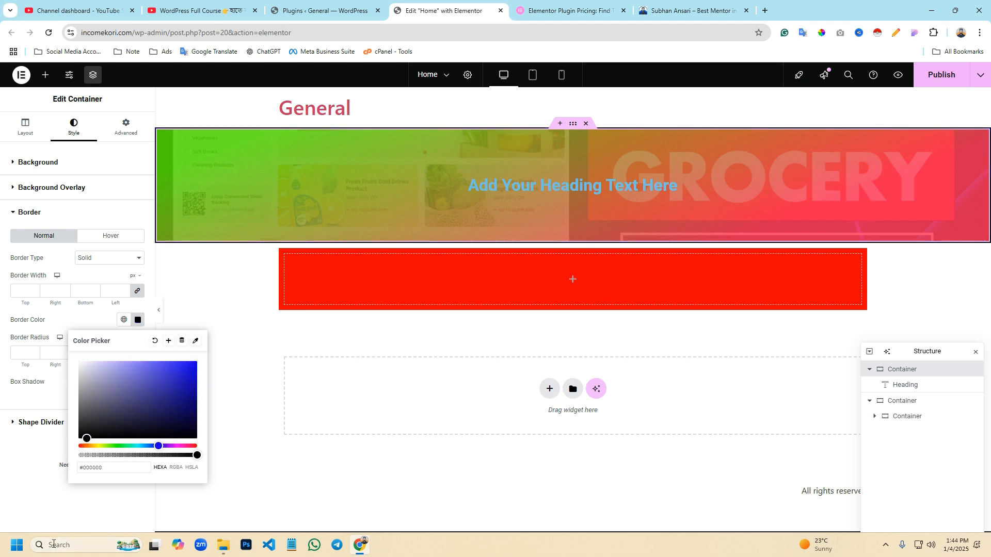
left_click(189, 362)
- Try a border width of 20 px, and set it to 15 px on all four sides
left_click(33, 285)
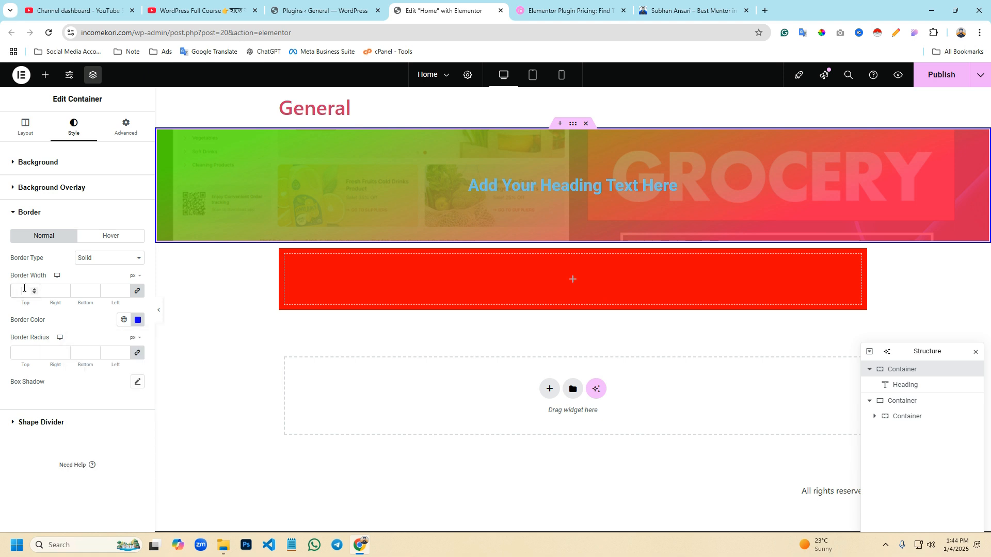
type("5")
key("Up")
key("Up")
key("Up")
key("Up")
key("Up")
key("Up")
key("Up")
key("Up")
key("Up")
key("Up")
key("Up")
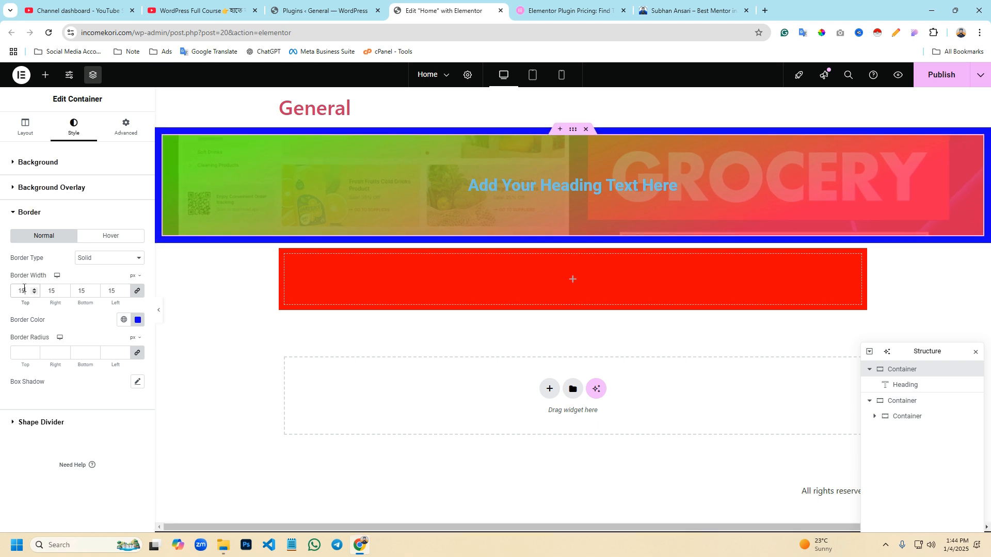
key("Up")
key("Up")
key("Up")
key("Up")
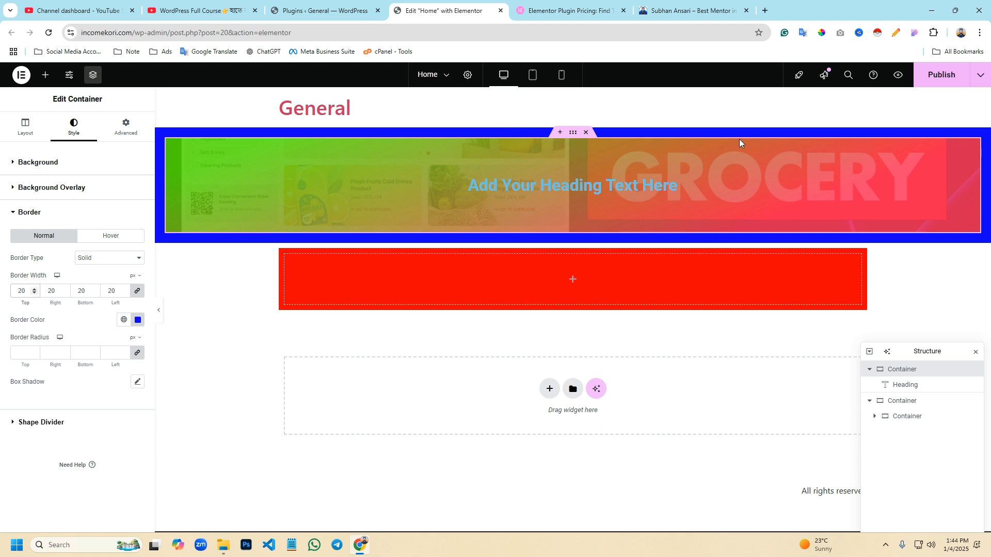
left_click_drag(26, 287, 8, 293)
type("15")
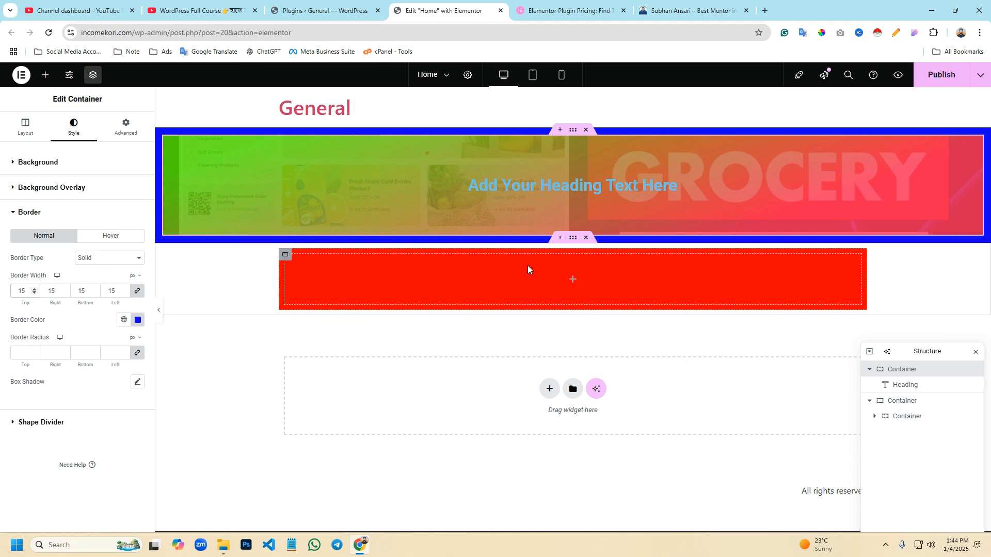
- Try a border radius of 20 px, and set it to 100 px on all four corners
left_click(15, 353)
type("20")
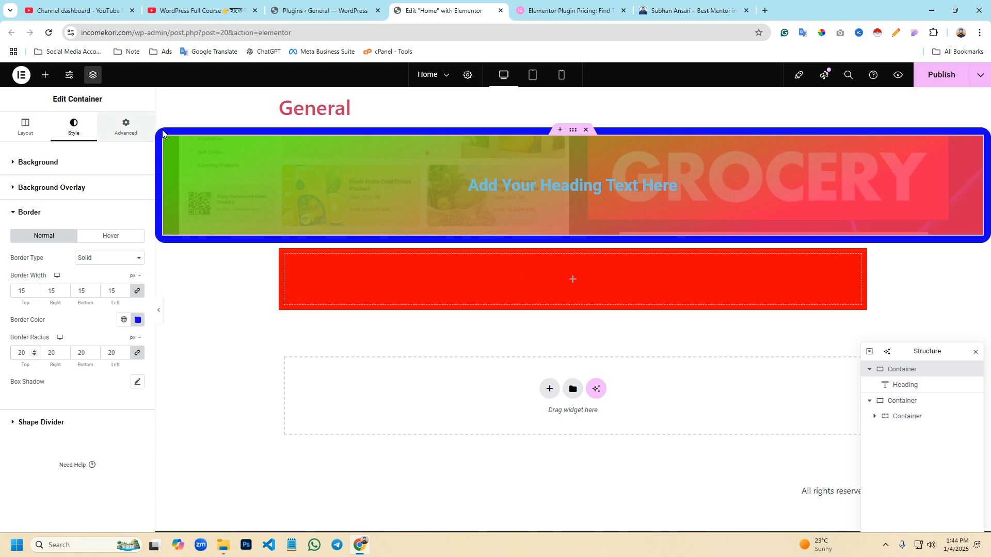
left_click_drag(30, 353, 7, 359)
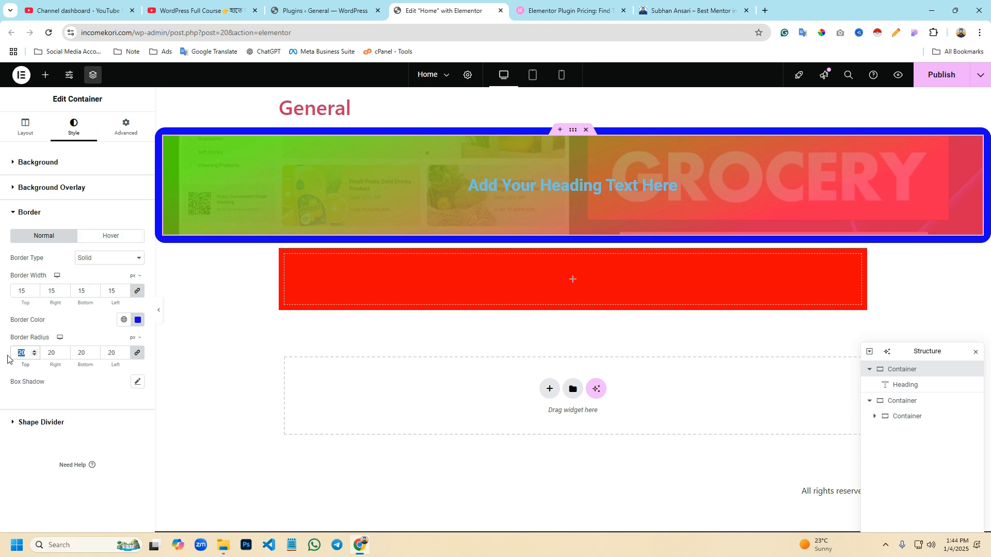
type("100")
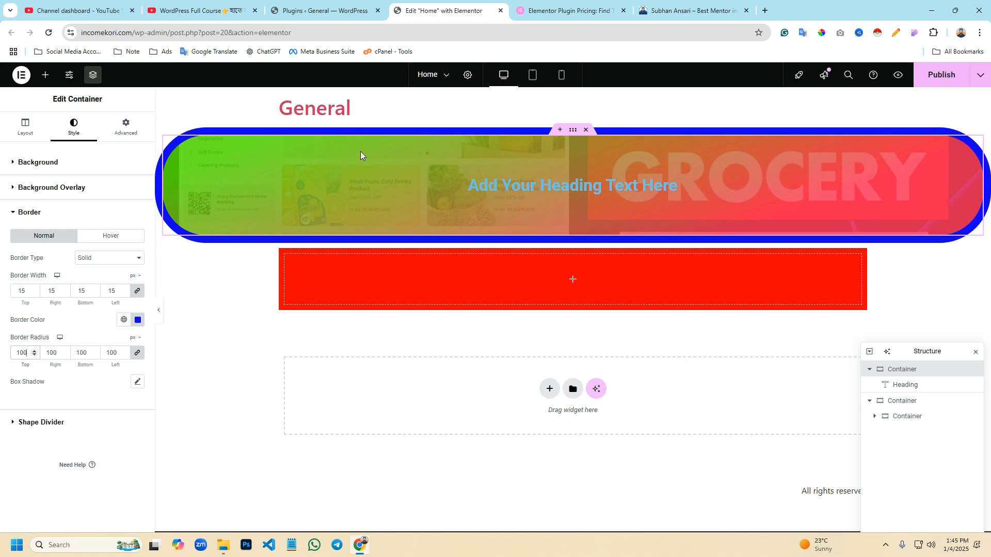
- Add a box shadow to the container with a horizontal offset of -23 and a vertical offset of 4
left_click(137, 382)
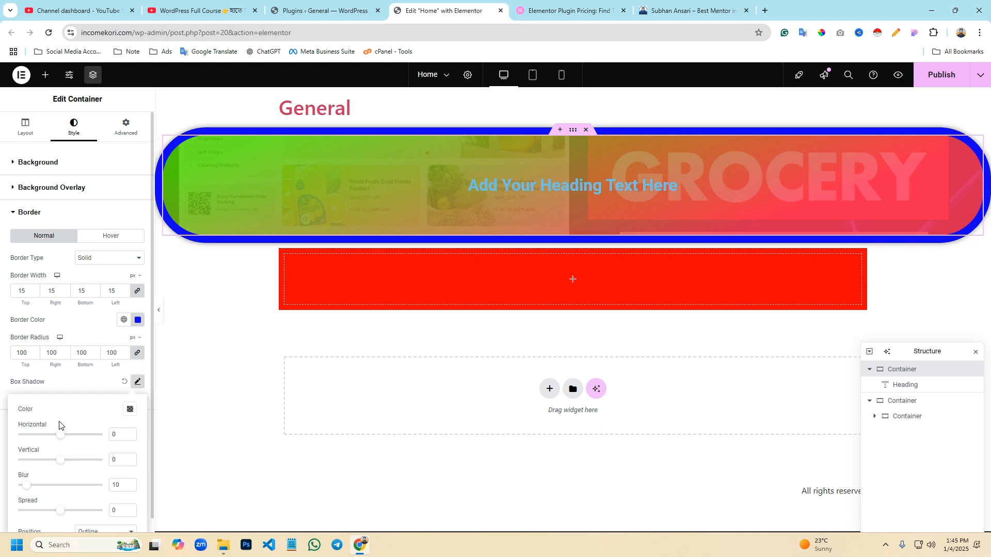
mouse_move(60, 435)
left_mouse_down()
mouse_move(95, 440)
mouse_move(50, 432)
mouse_move(81, 449)
mouse_move(40, 447)
mouse_move(109, 445)
mouse_move(20, 447)
mouse_move(103, 452)
mouse_move(61, 450)
left_mouse_up()
scroll(49, 461, "down", 1)
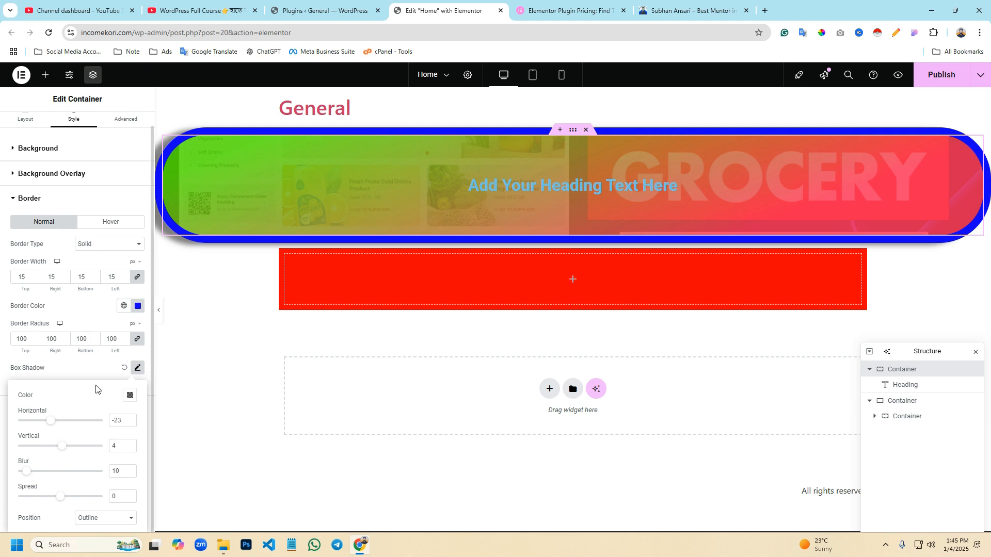
- Try the Double, Dotted and Dashed border types on the container, and set the border type to Groove
left_click(25, 199)
left_click(21, 222)
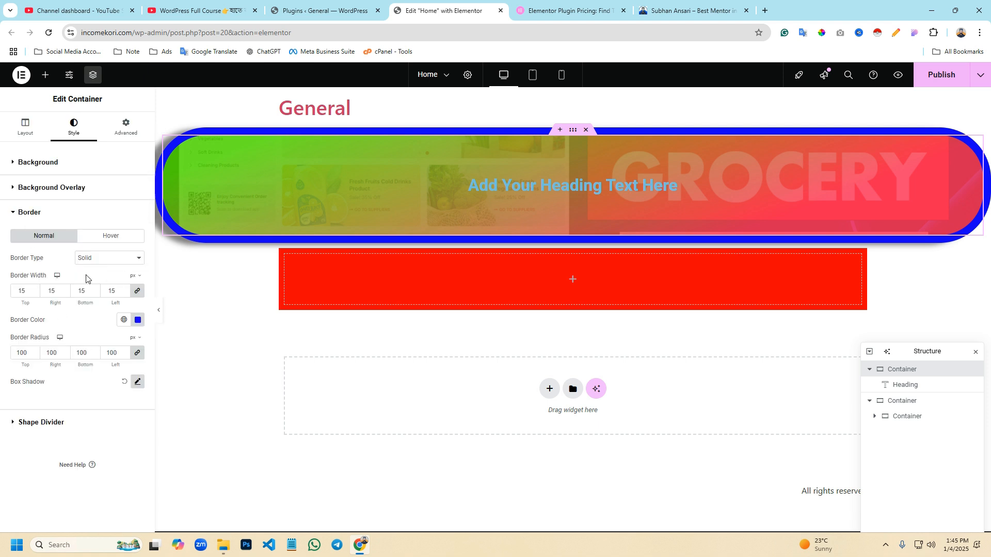
left_click(93, 261)
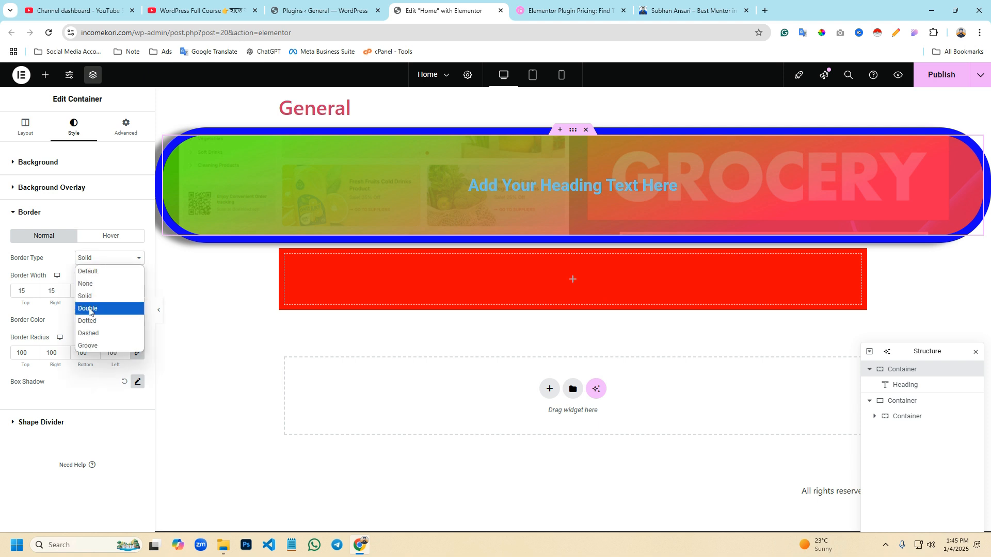
left_click(91, 308)
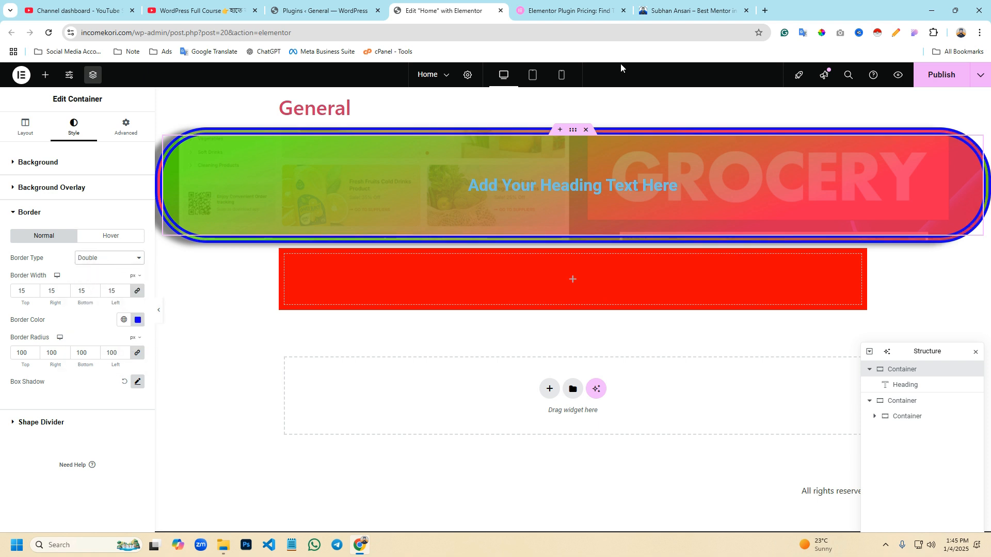
left_click(86, 259)
left_click(99, 318)
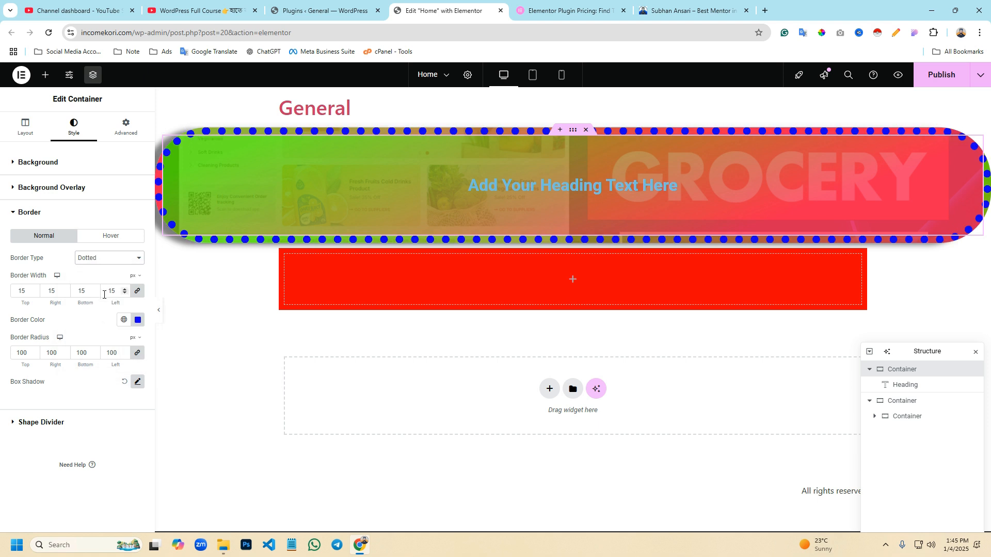
left_click(91, 258)
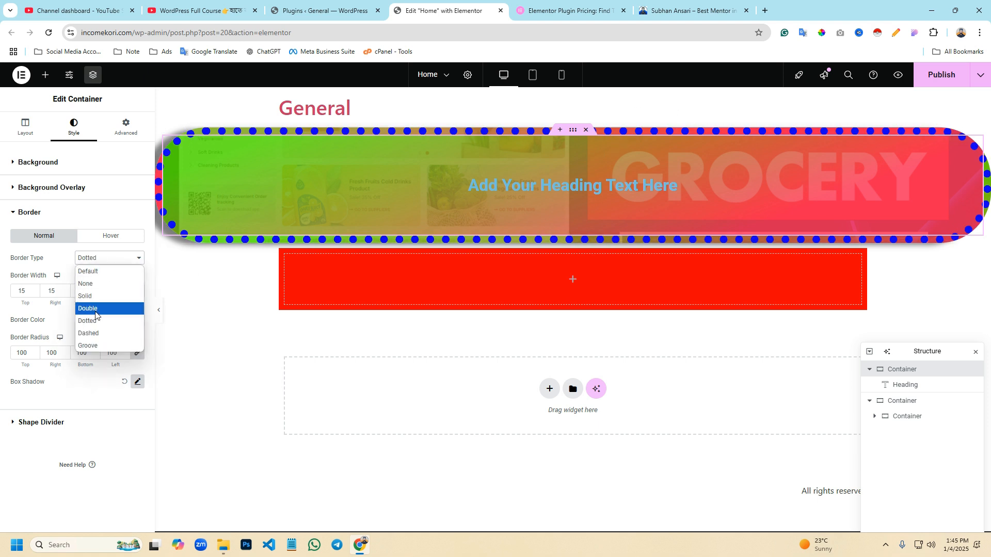
left_click(90, 333)
left_click(107, 264)
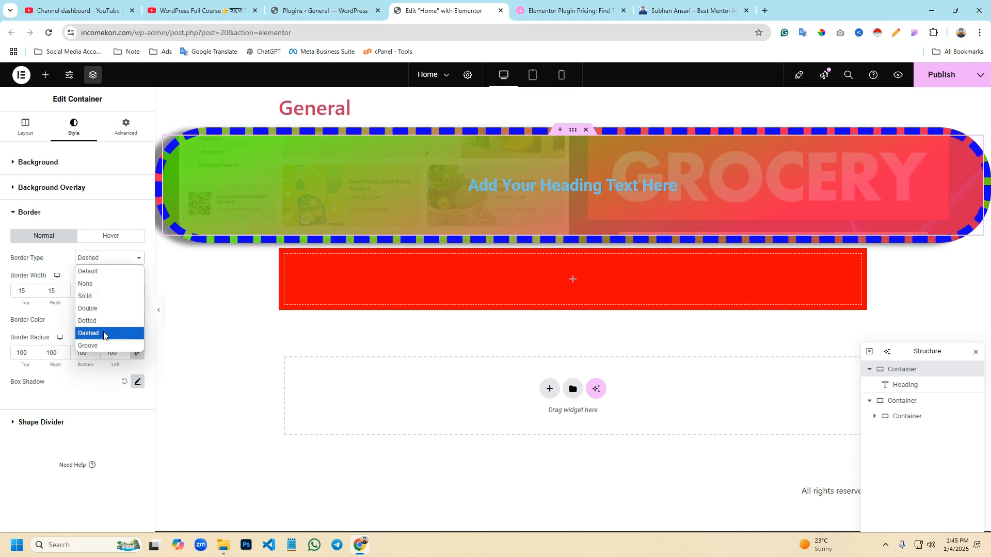
left_click(103, 345)
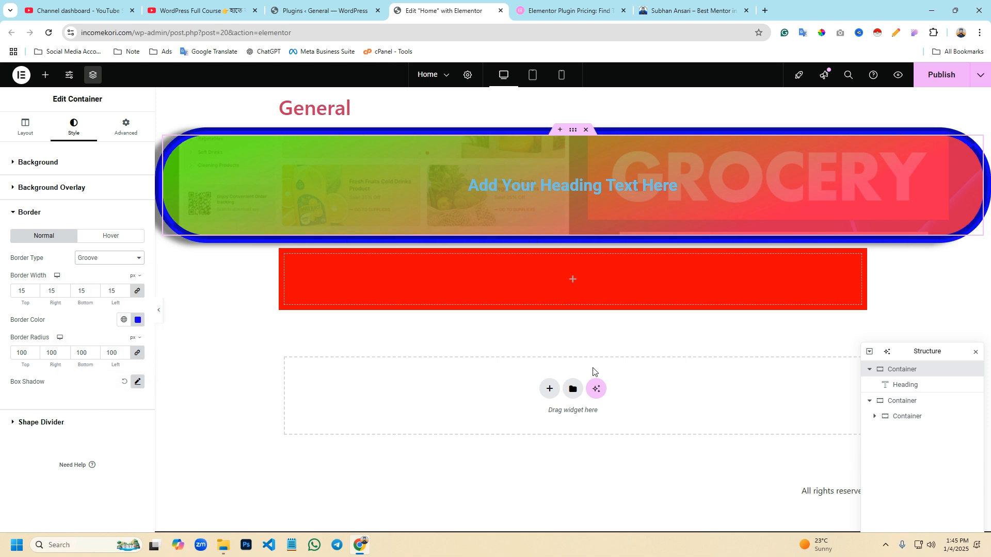
- Add a Mountains shape divider to the top edge of the container
left_click(48, 425)
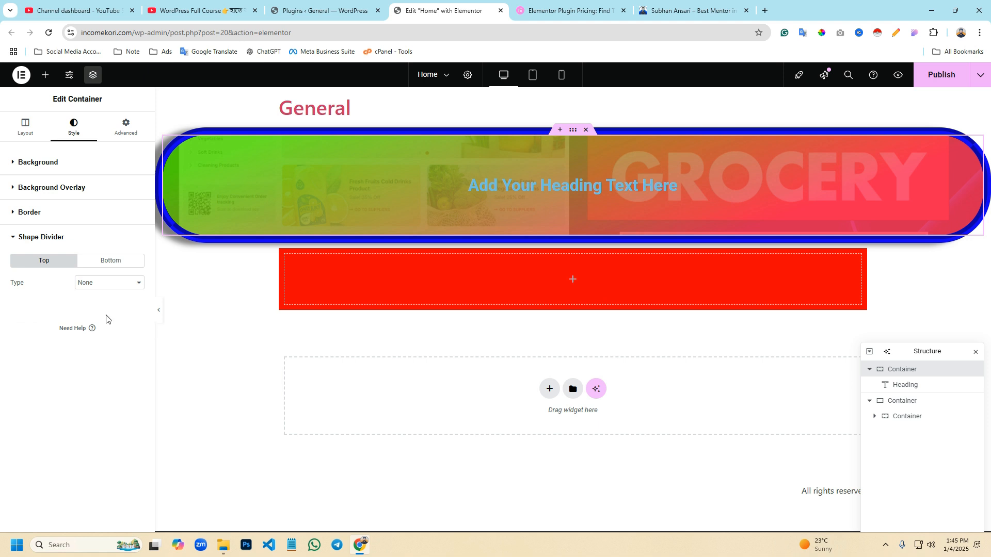
left_click(95, 283)
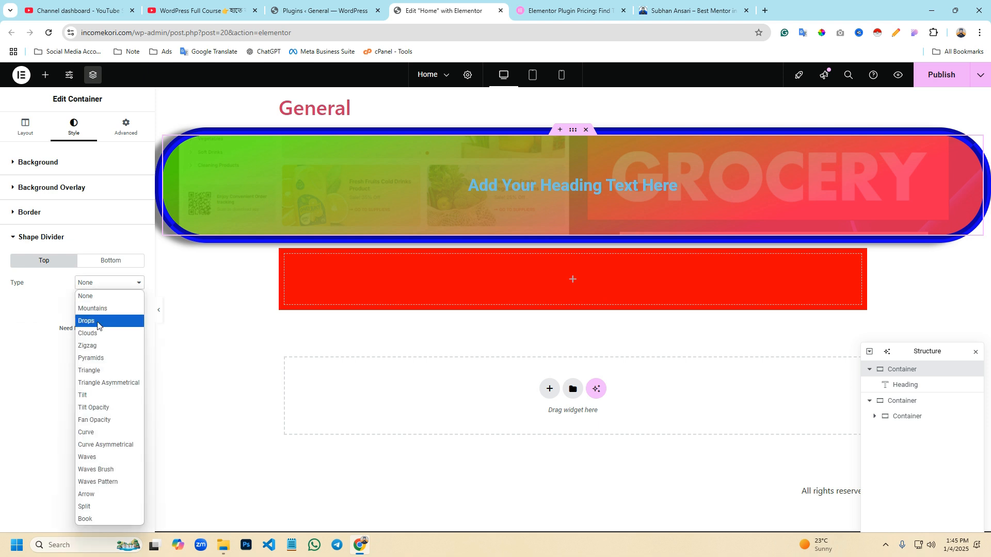
left_click(93, 308)
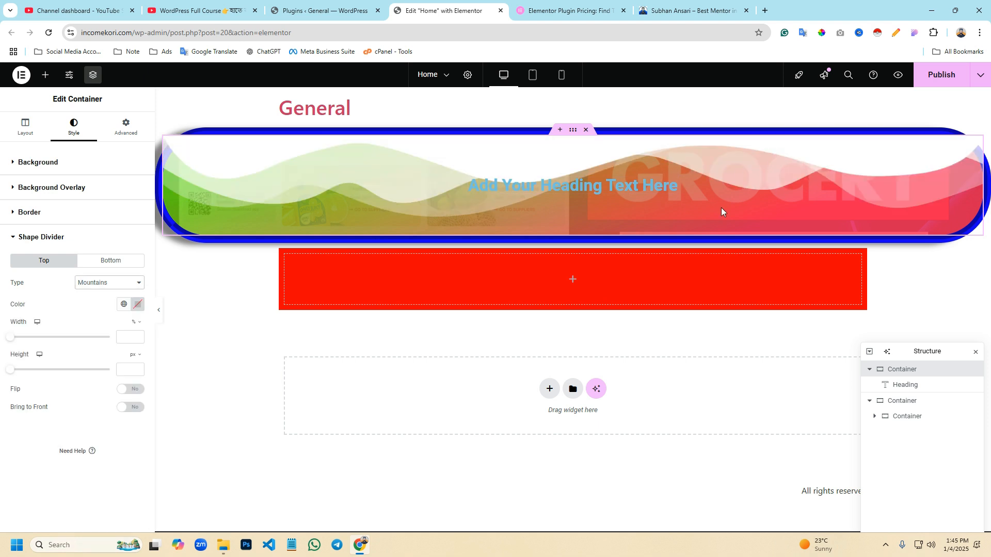
- Try the Drops, Clouds, Zigzag, Triangle Asymmetrical and Fan Opacity shape divider types on the container's top edge
left_click(104, 288)
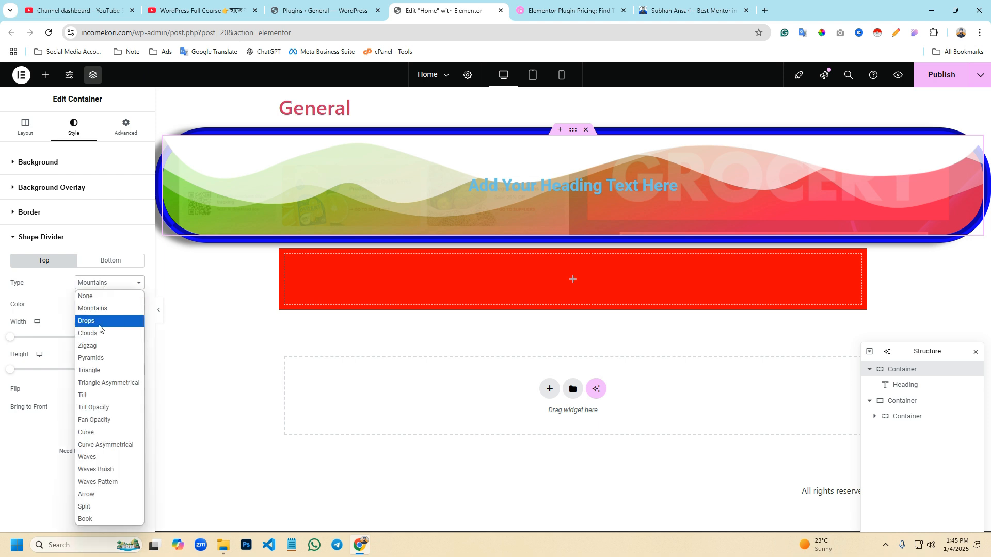
left_click(98, 323)
left_click(96, 284)
left_click(88, 333)
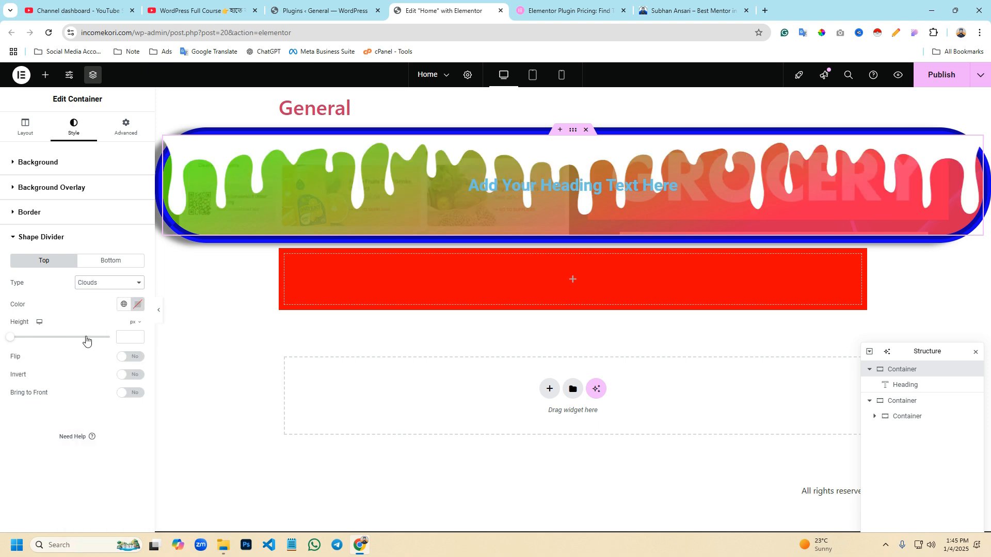
left_click(100, 285)
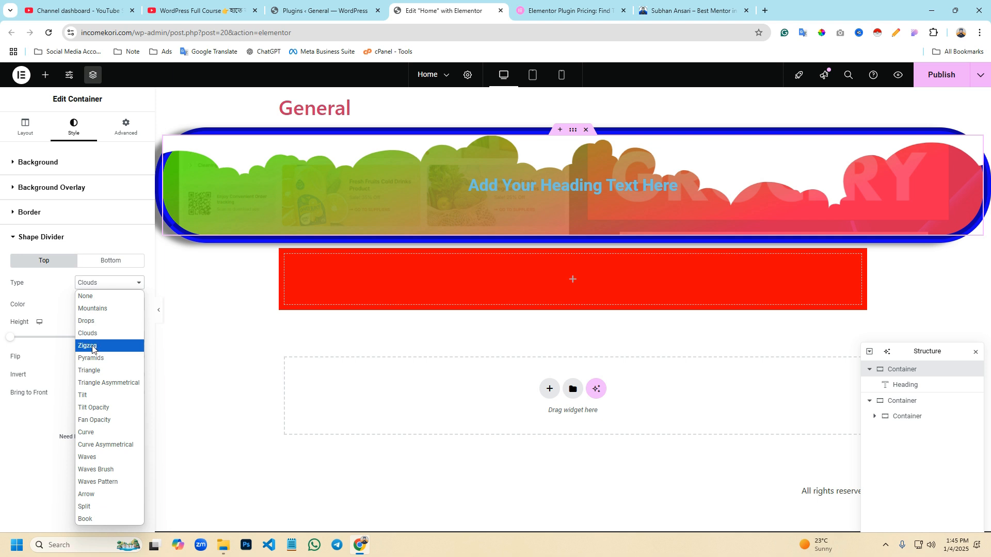
left_click(95, 344)
left_click(101, 284)
left_click(88, 382)
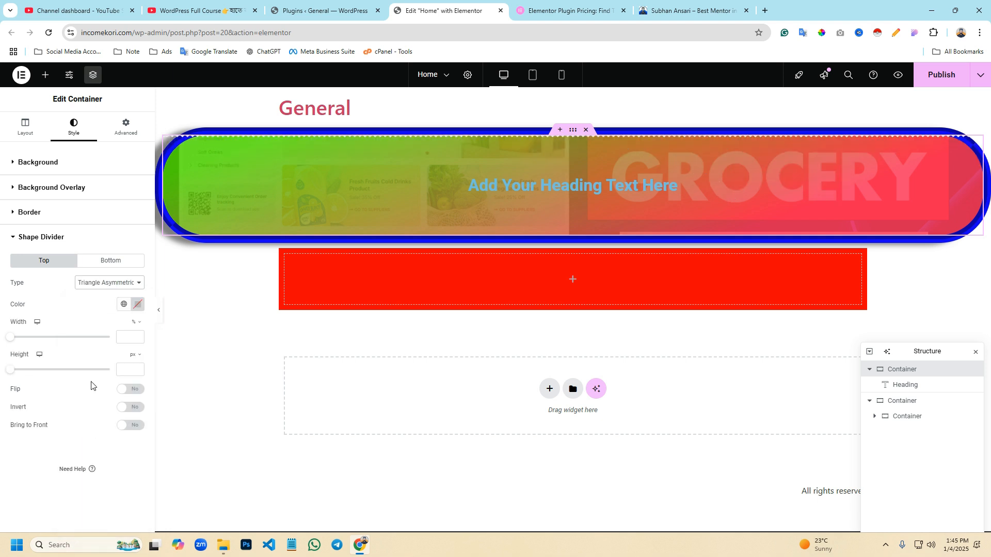
left_click(98, 283)
left_click(103, 432)
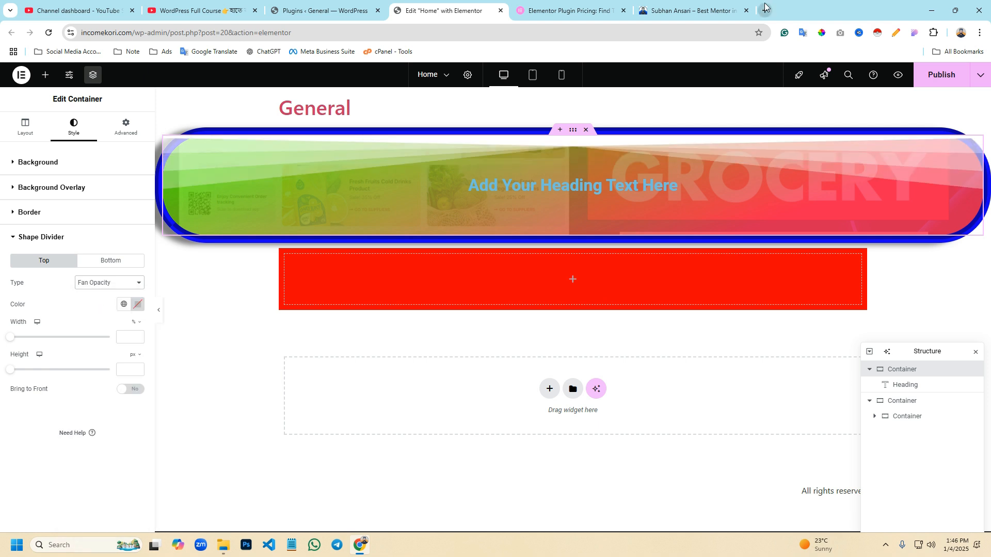
- Open borbila.com in a new browser tab and examine the page sections on its homepage and the Boby portfolio product page
left_click(765, 6)
type("borbi")
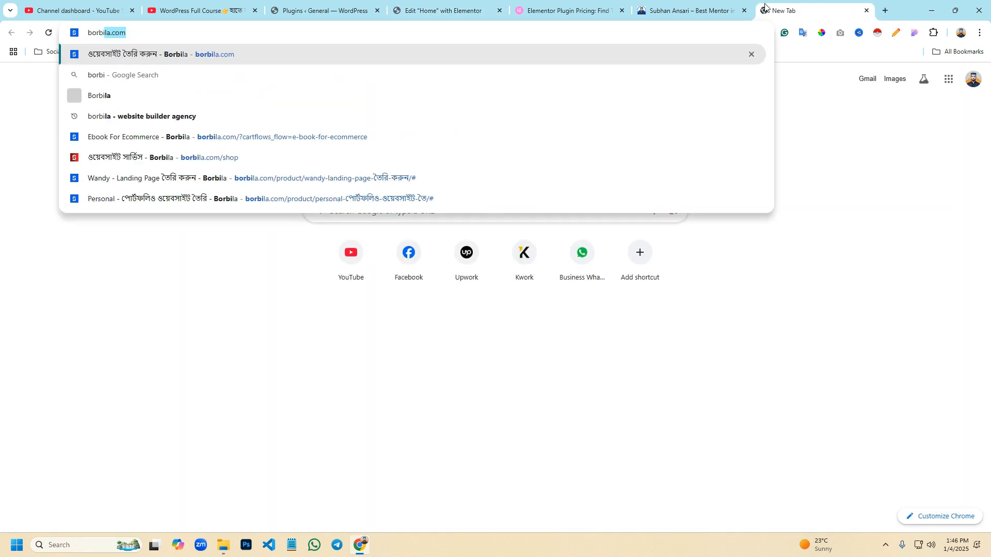
key("Return")
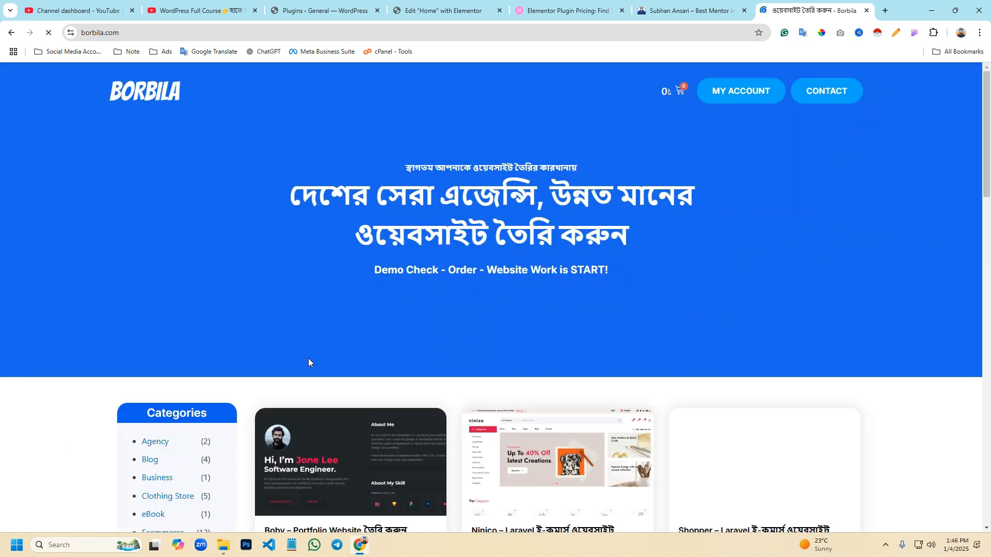
scroll(325, 349, "down", 3)
scroll(338, 351, "up", 4)
scroll(379, 362, "down", 4)
scroll(383, 367, "down", 2)
scroll(394, 336, "up", 3)
scroll(386, 175, "down", 3)
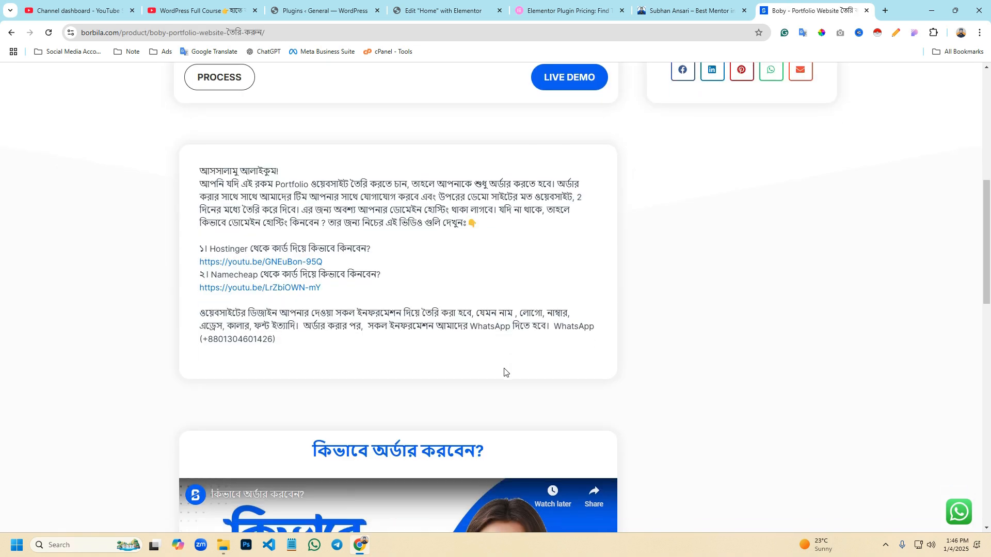
scroll(669, 374, "up", 1)
scroll(669, 379, "up", 2)
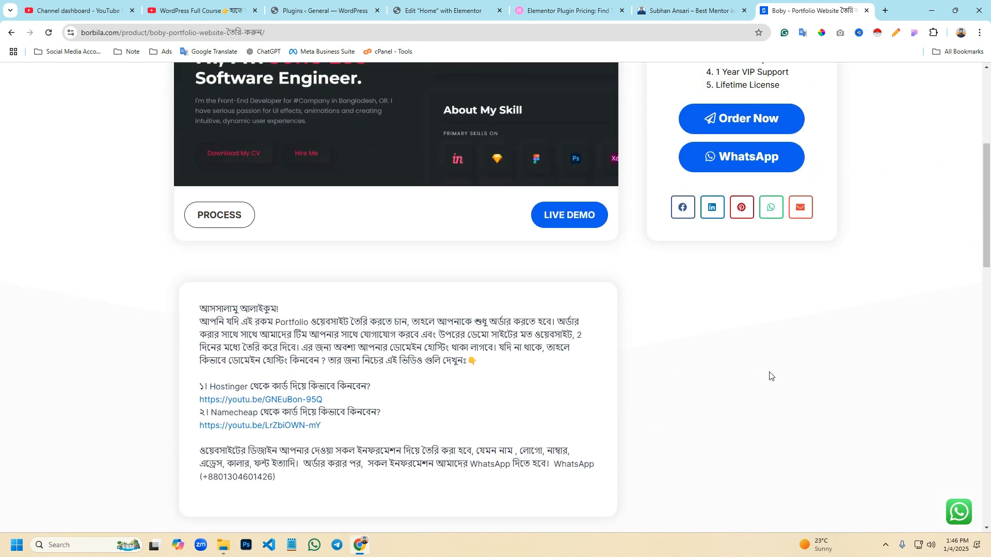
- Mark the slanted background beside the product description with a screen capture selection, dismiss it, and return to the Elementor editor tab
key("Print")
left_click_drag(614, 271, 956, 440)
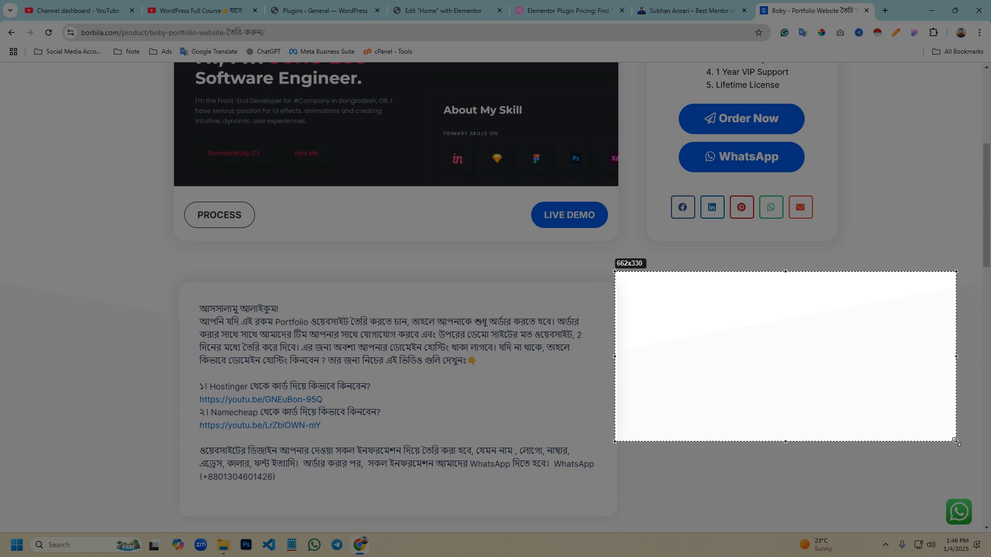
left_click_drag(793, 376, 288, 497)
left_click(372, 512)
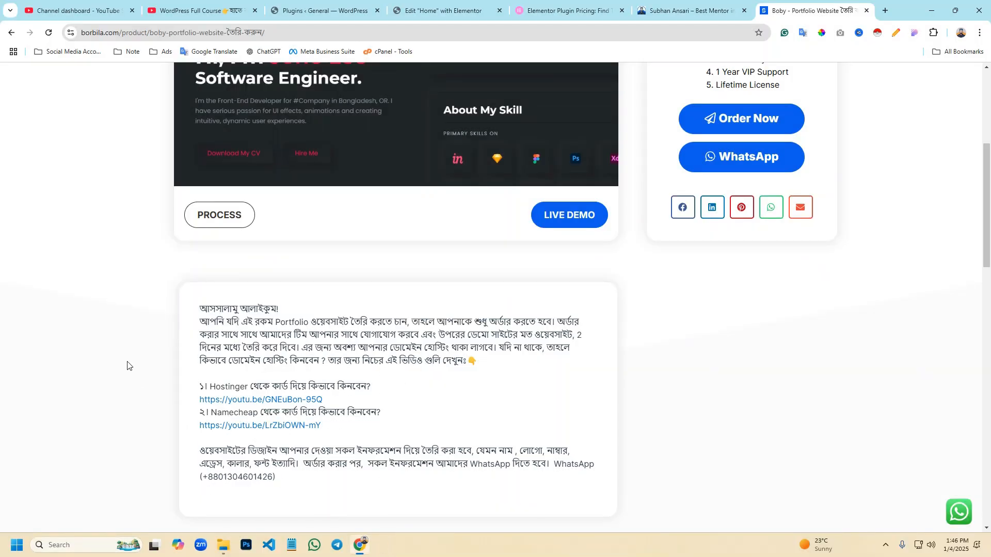
scroll(128, 366, "up", 5)
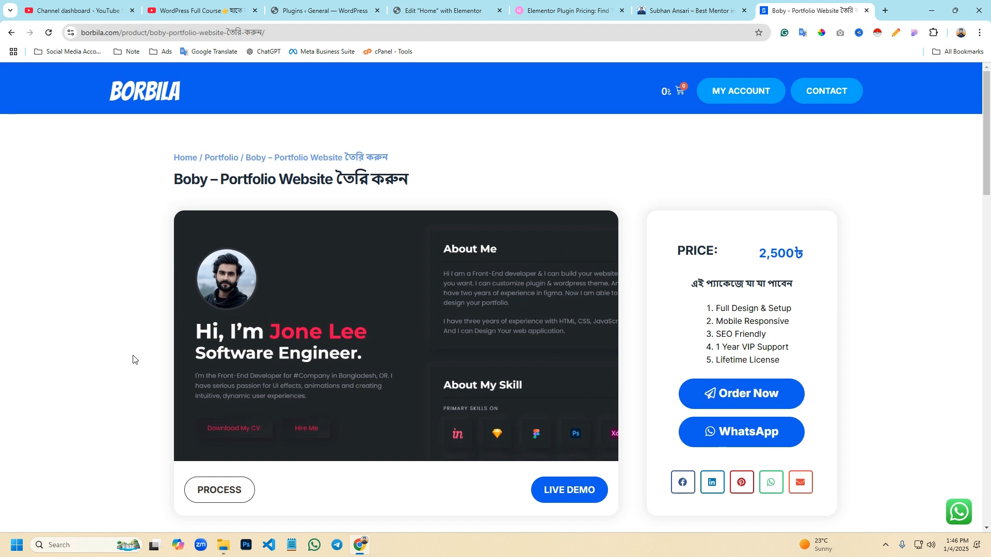
left_click(443, 10)
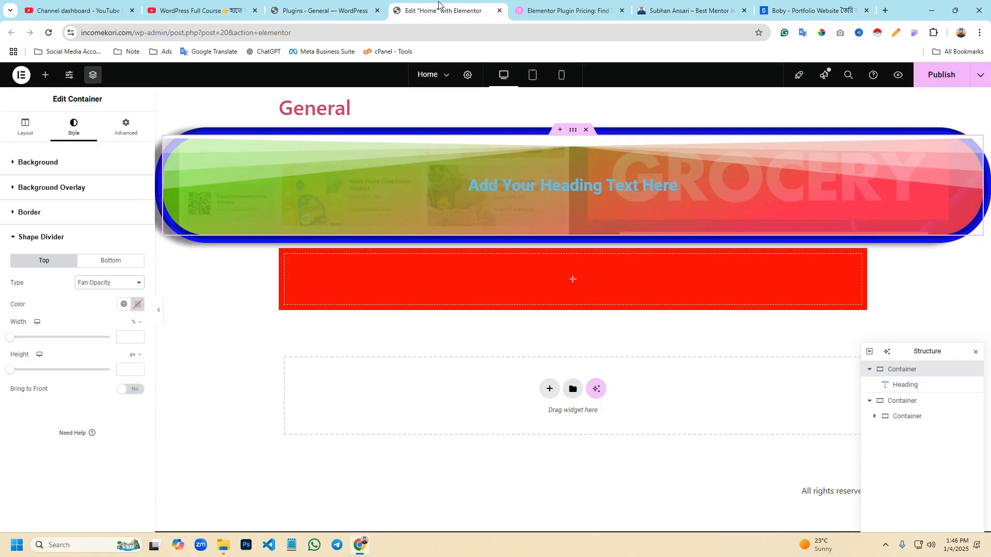
- Try the Curve Asymmetrical, Waves Pattern and Triangle Asymmetrical types for the container's top shape divider
left_click(106, 289)
left_click(103, 432)
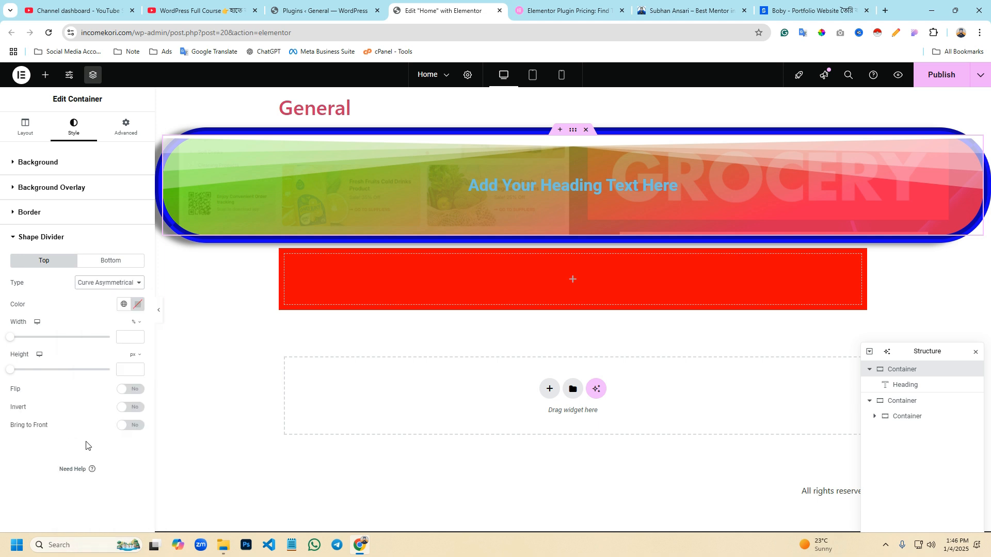
left_click(114, 289)
left_click(93, 467)
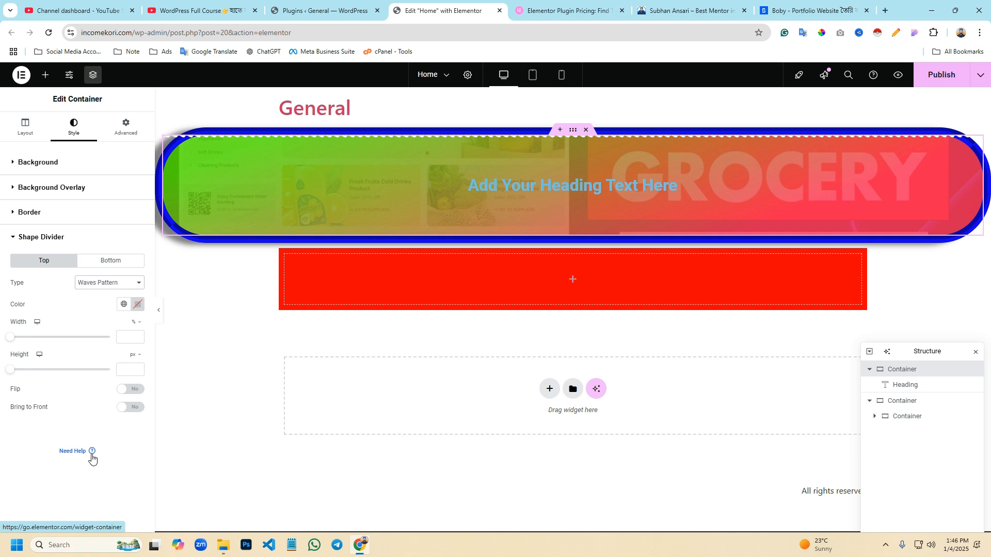
left_click(100, 283)
left_click(98, 383)
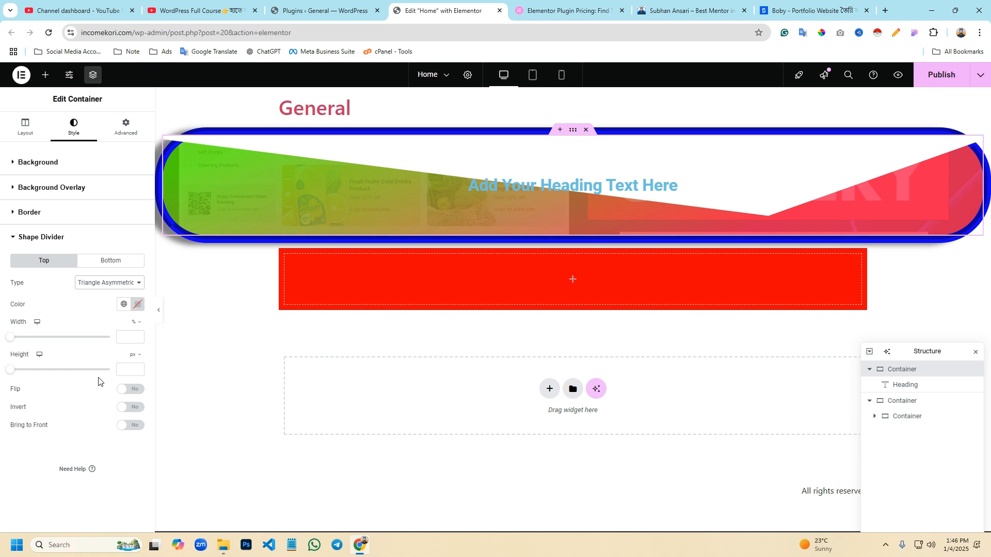
- Show the bottom shape divider's type options, outline the container's upper and lower areas in a screen capture, and discard the capture
left_click(111, 261)
left_click(99, 283)
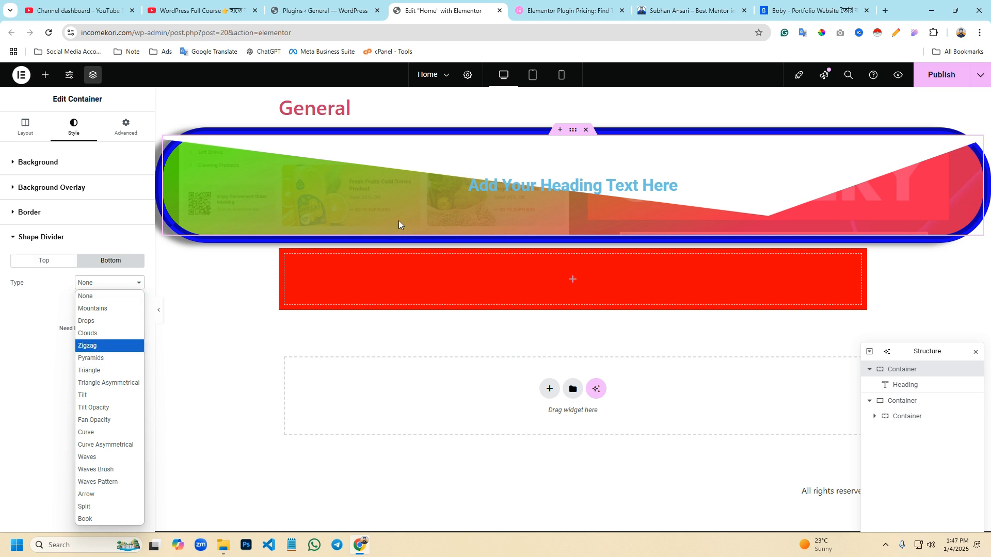
key("super+shift+s")
left_click_drag(146, 119, 988, 267)
left_click_drag(158, 170, 981, 177)
left_click_drag(151, 122, 986, 164)
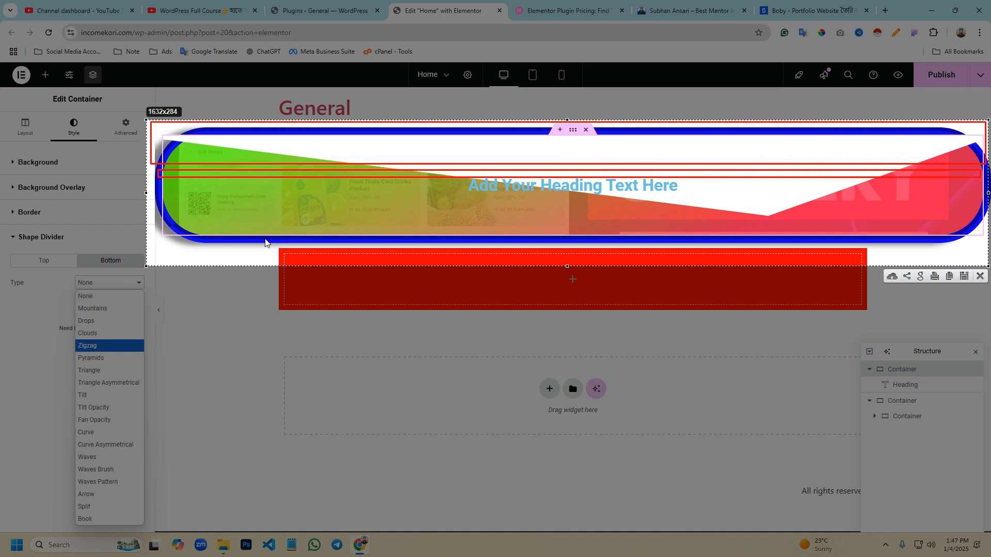
left_click_drag(154, 179, 974, 259)
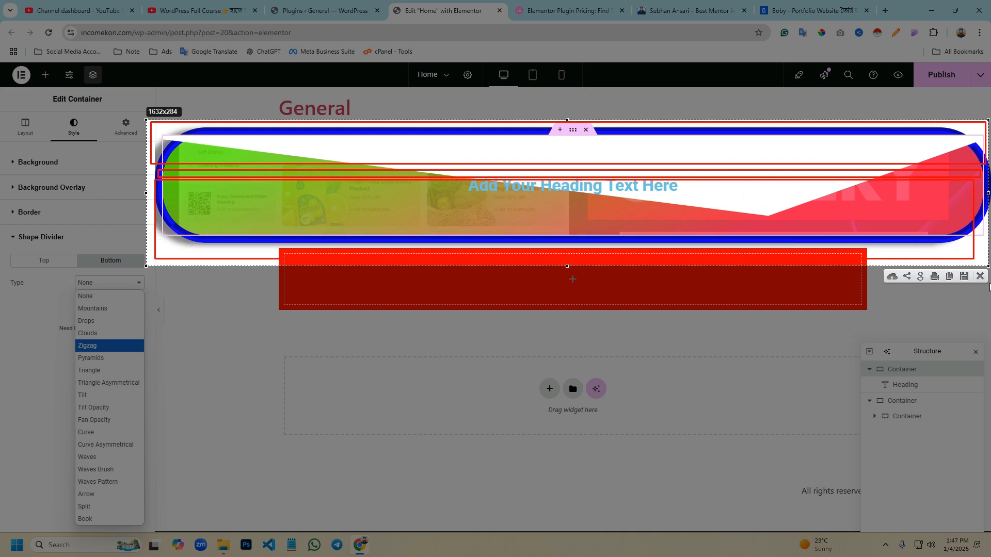
left_click(980, 277)
- Set the container's bottom shape divider type to Curve Asymmetrical
left_click(96, 284)
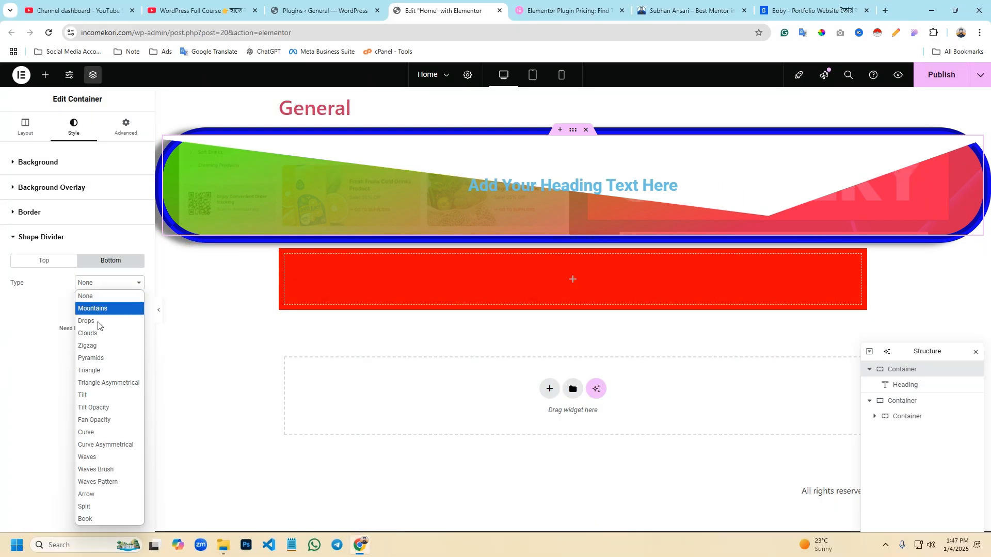
left_click(96, 343)
left_click(103, 284)
left_click(95, 433)
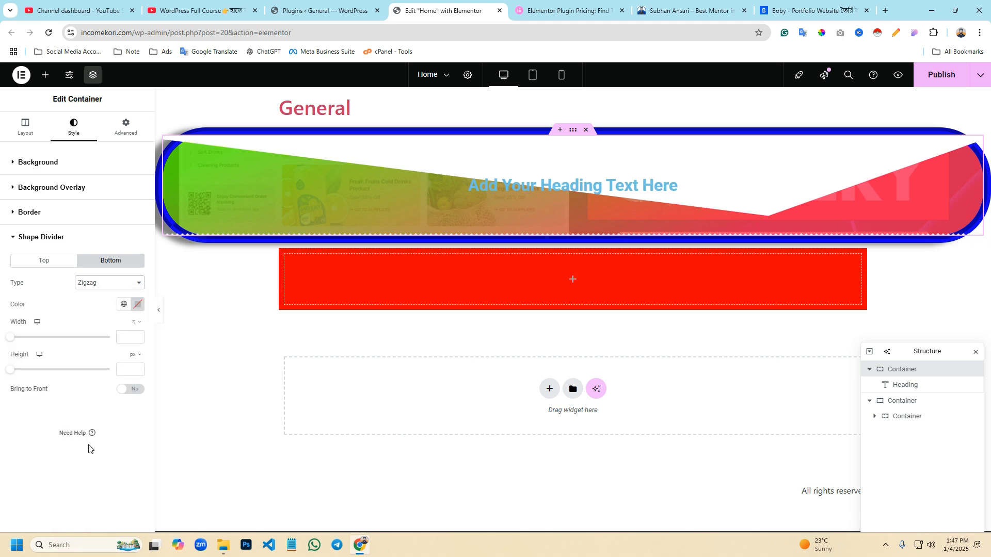
- Remove the container's top shape divider by setting its type to None
left_click(44, 261)
left_click(103, 283)
left_click(90, 301)
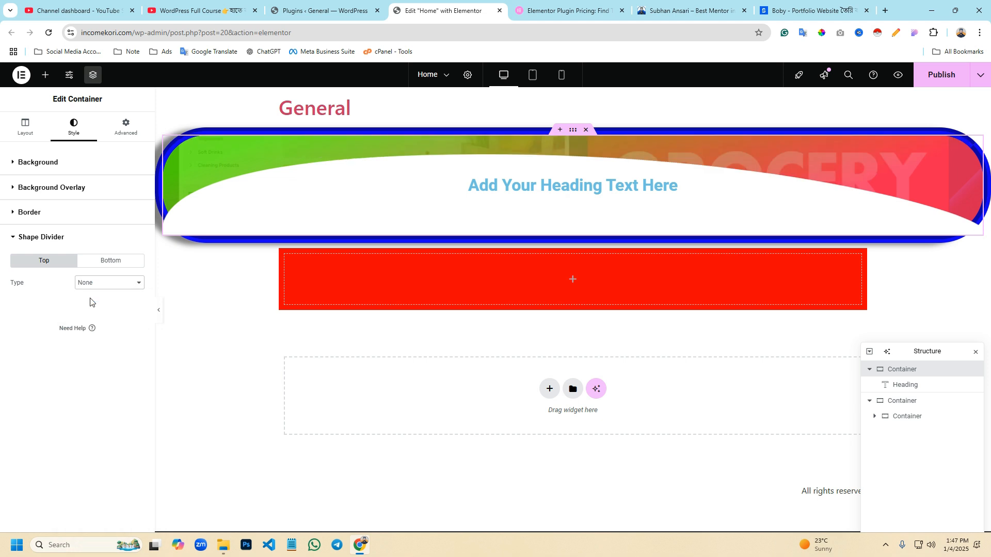
- Open the type options of the container's bottom shape divider
left_click(126, 261)
left_click(118, 284)
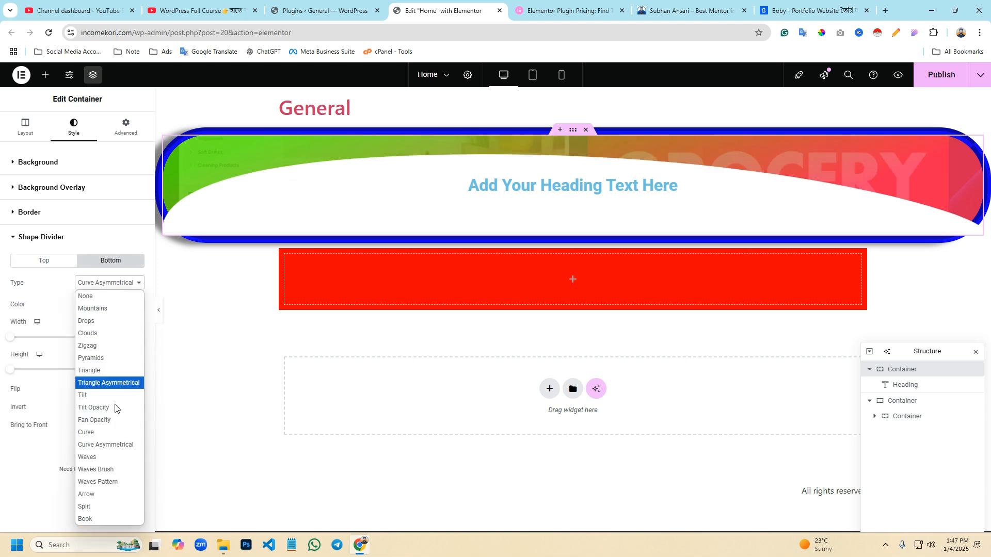
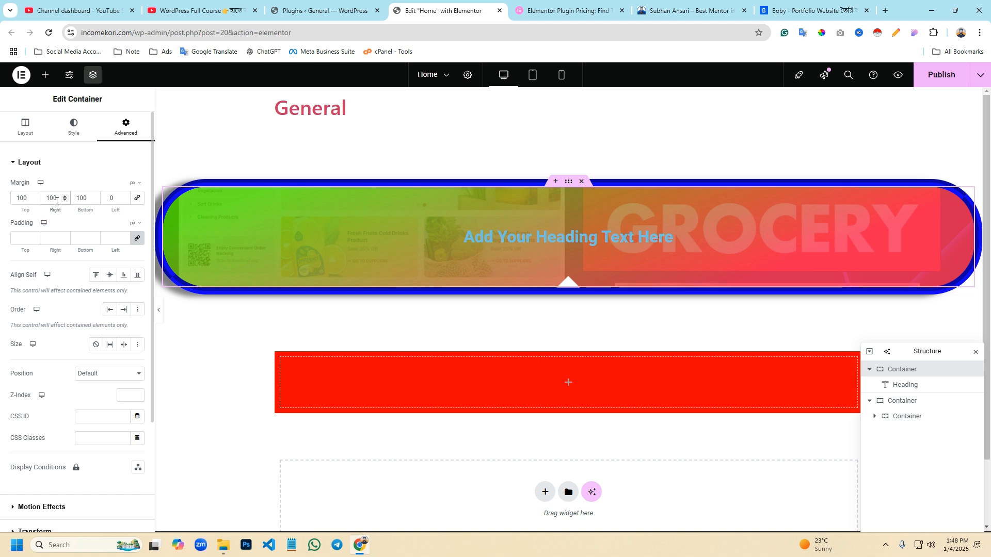
- Set the container's right margin to 0 and unlink its padding sides, giving the top padding 50 px
type("0")
left_click(26, 235)
left_click(137, 238)
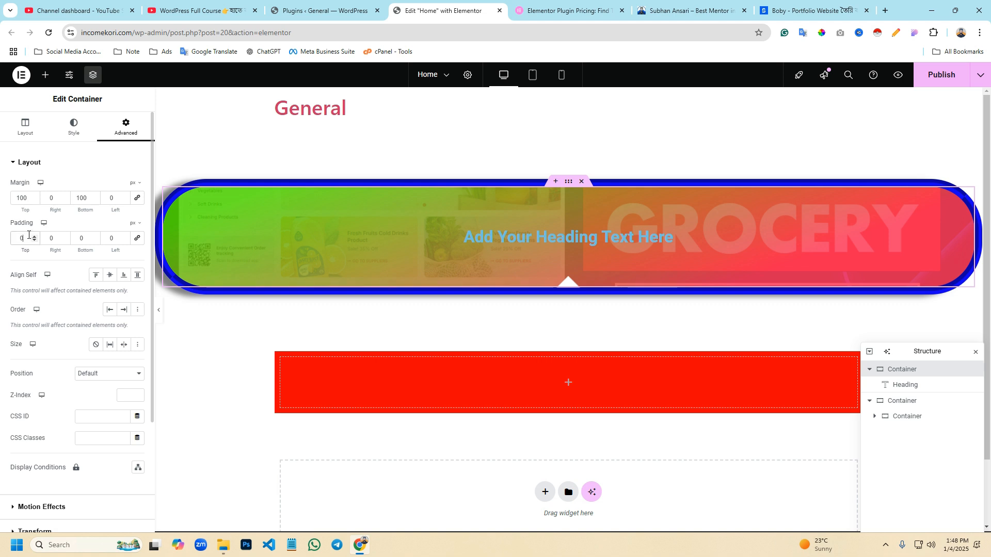
type("50")
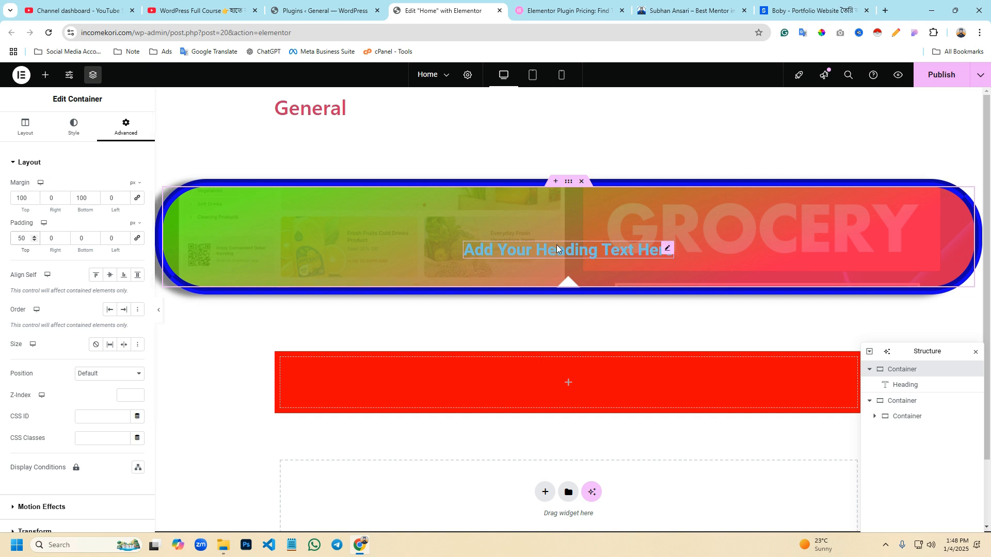
- Change the text color of the heading inside the container to white
left_click(665, 249)
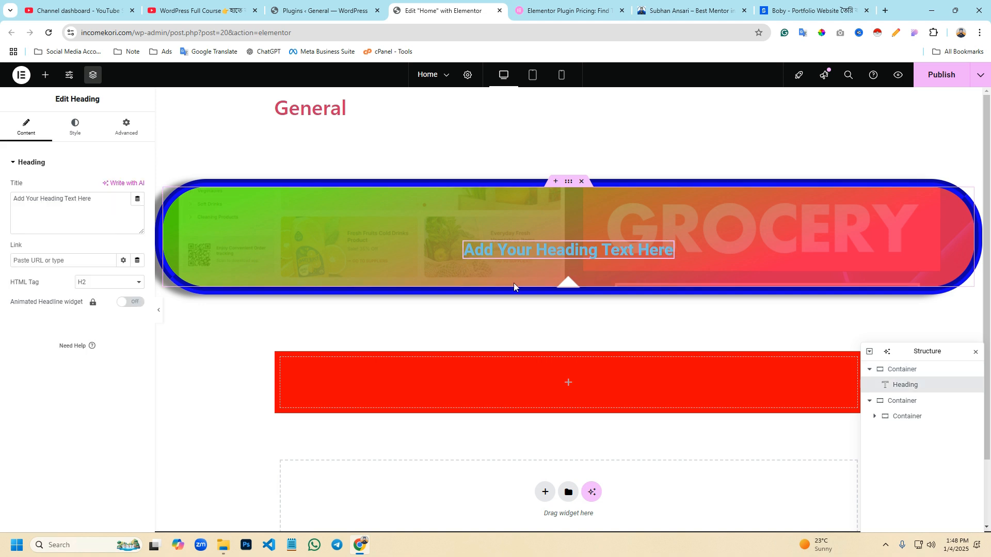
left_click(568, 182)
left_click(662, 249)
left_click(74, 126)
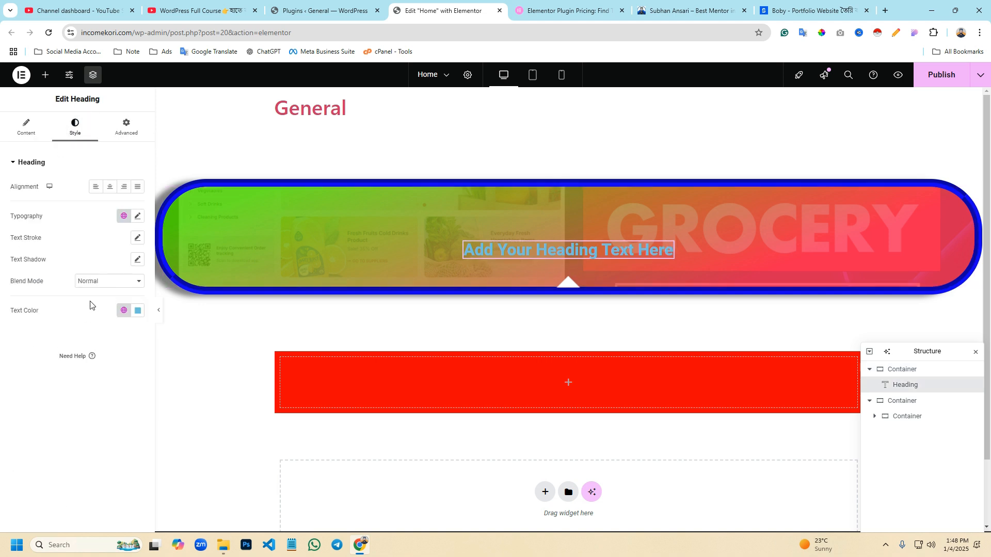
left_click(138, 310)
left_click(35, 333)
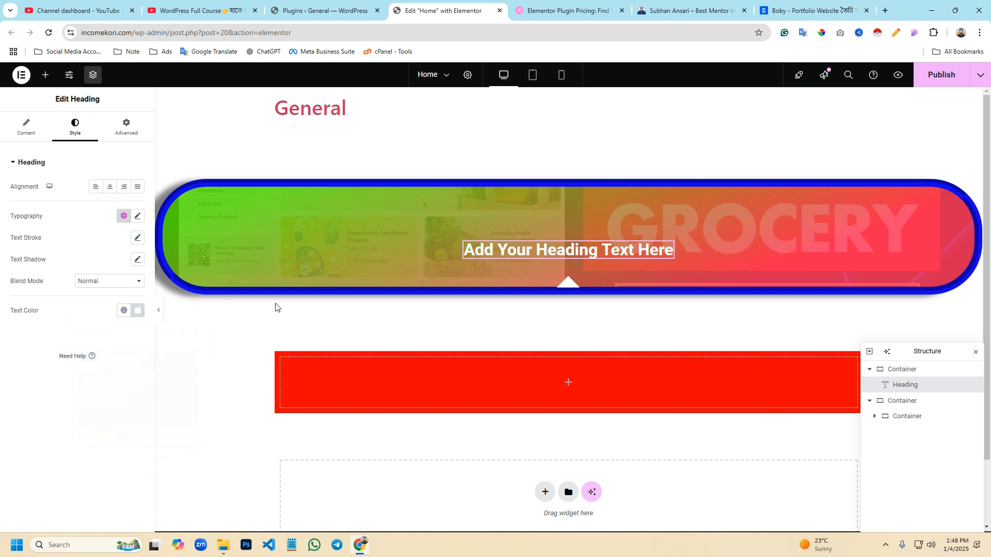
- Set the heading container's padding to 50 px on the top, bottom, right and left sides
left_click(542, 230)
left_click_drag(36, 249, 17, 238)
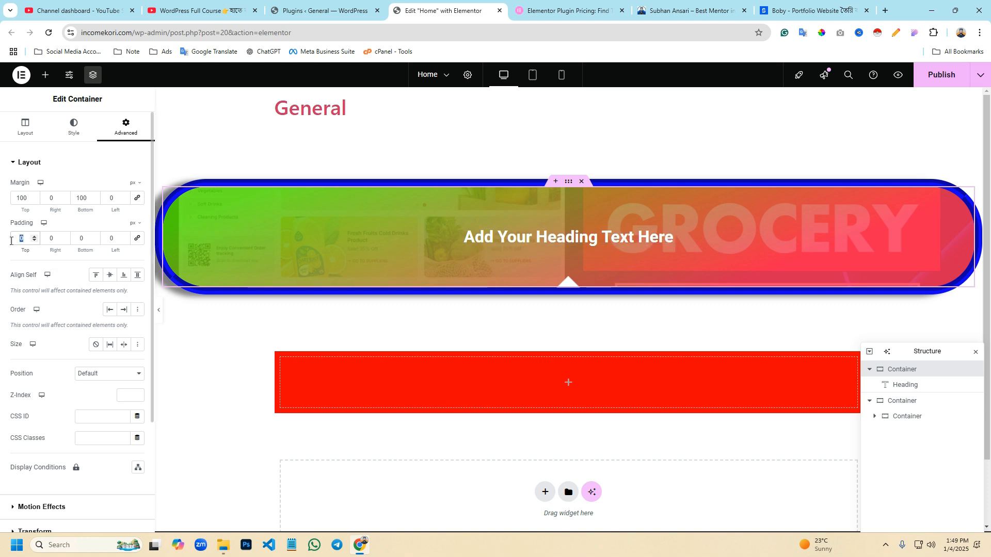
type("50")
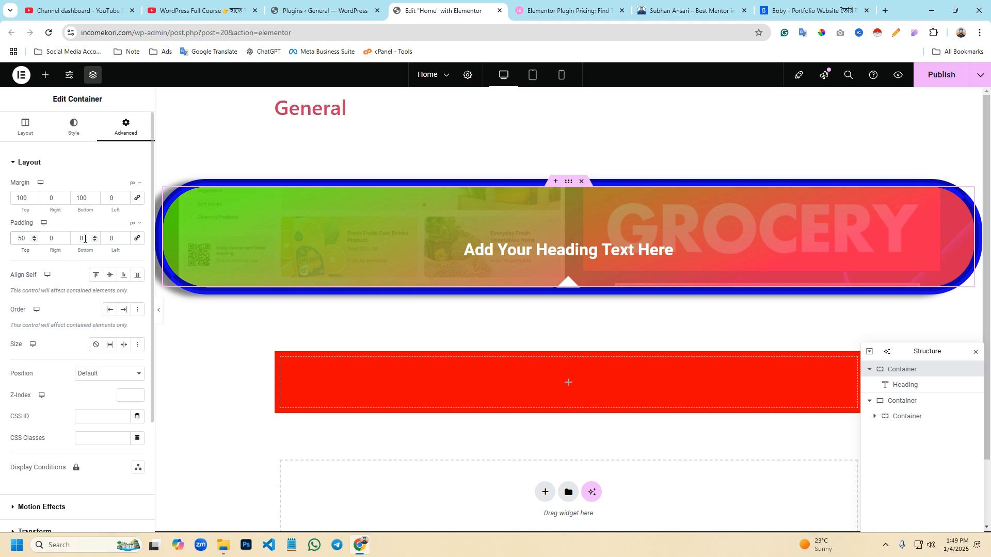
type("50")
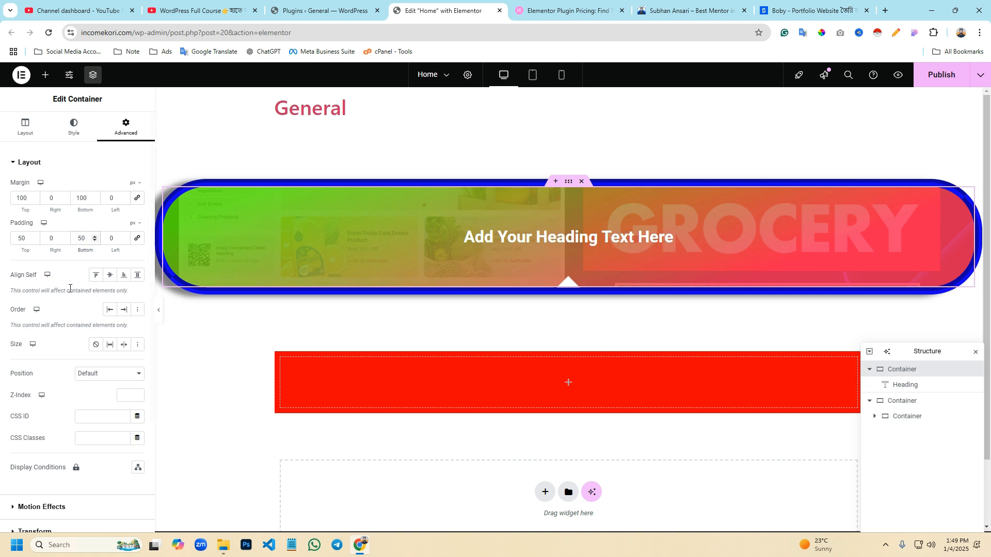
left_click(49, 238)
type("50")
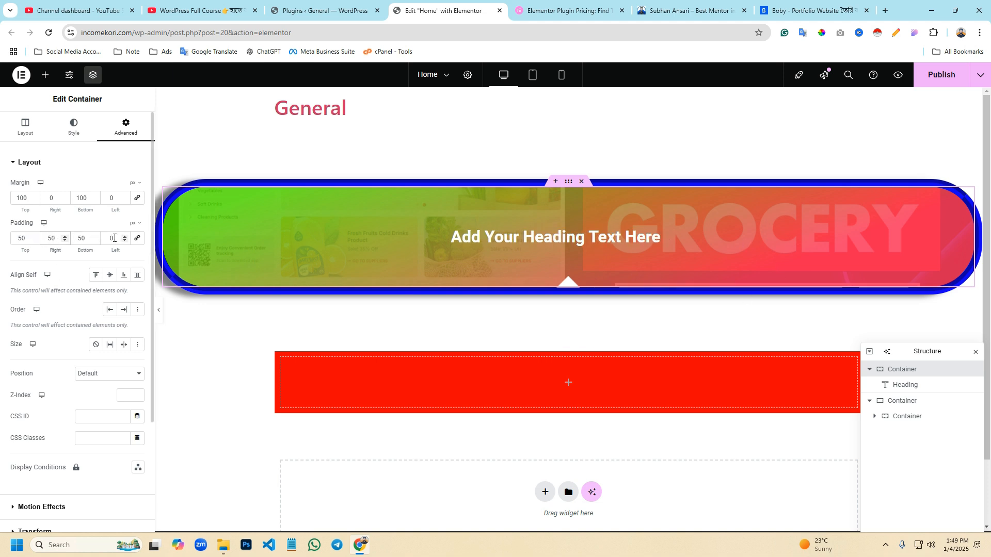
type("50")
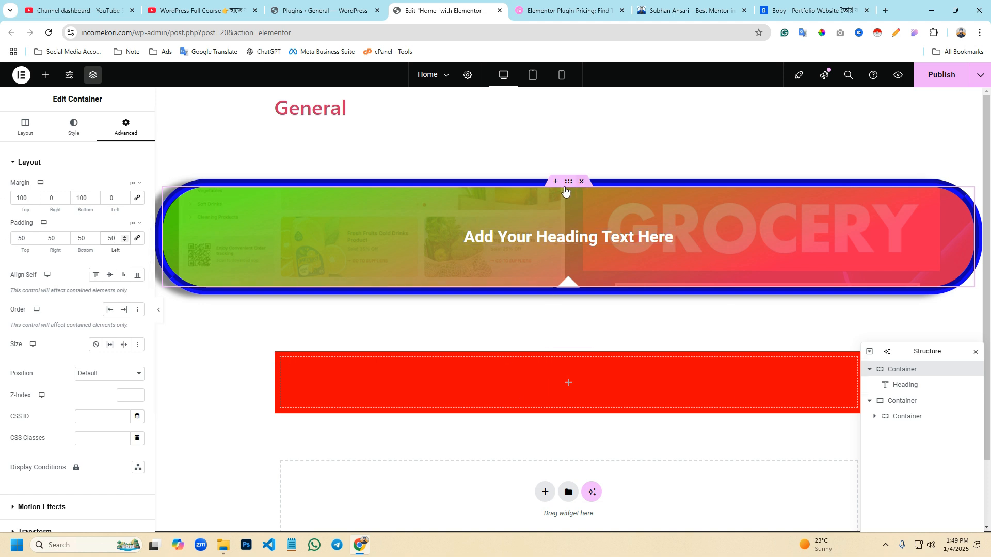
- Set the container's Align Self option to Center
scroll(31, 130, "down", 2)
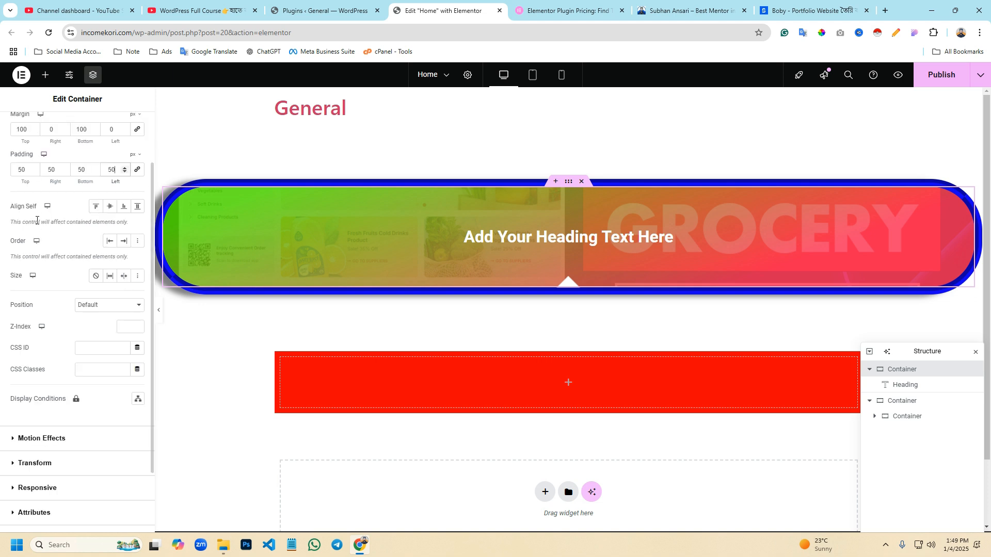
left_click(110, 207)
scroll(32, 315, "down", 2)
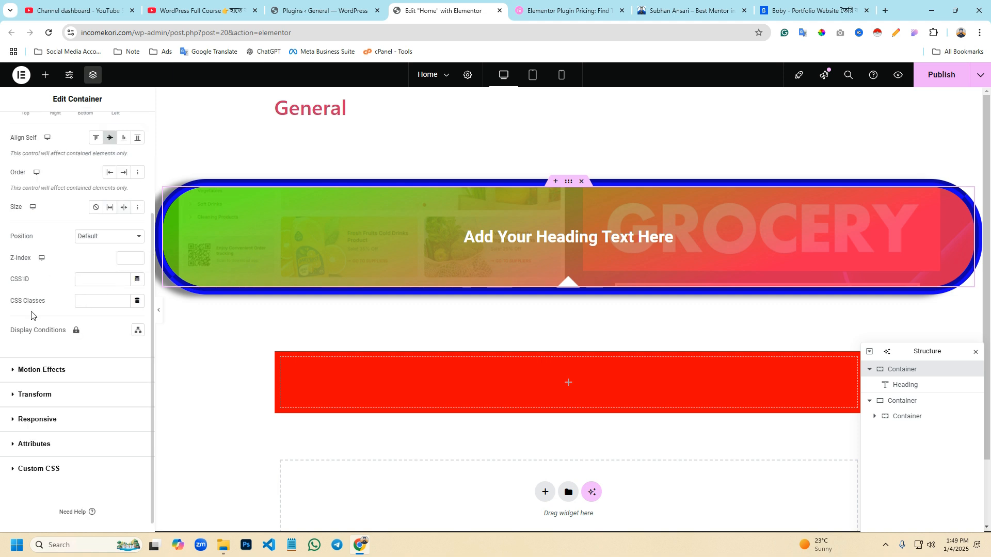
- Try the container's Absolute and Fixed positions, and return the position to Default
left_click(78, 238)
left_click(564, 348)
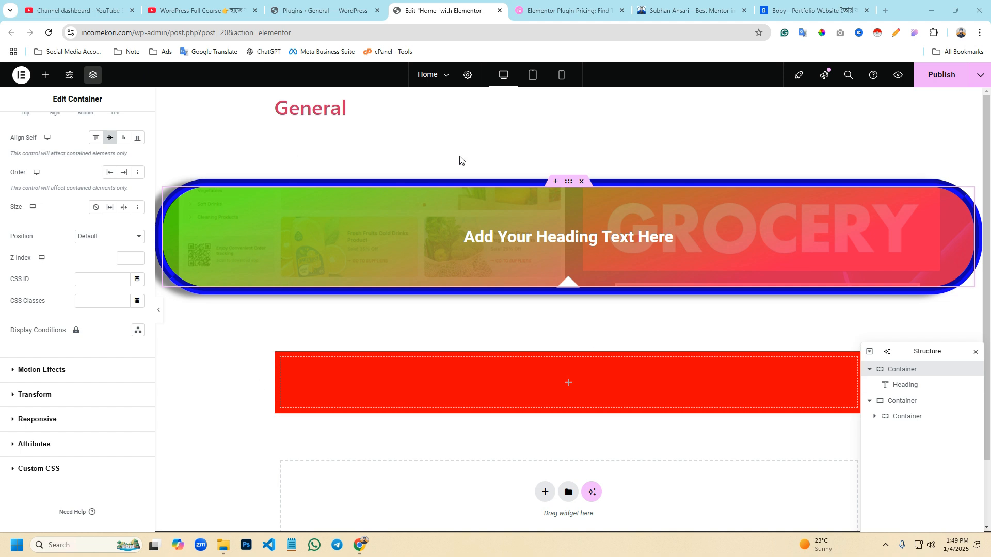
left_click(91, 236)
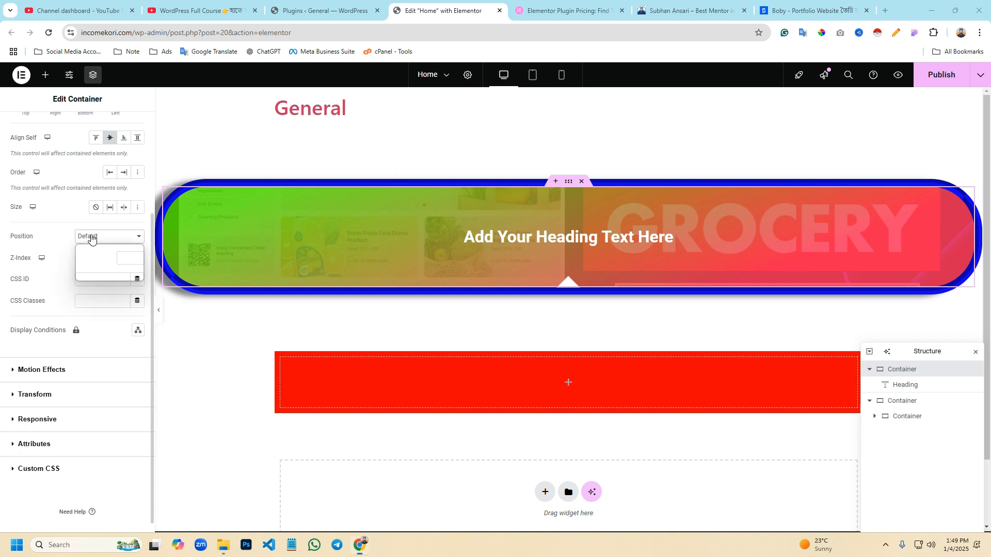
left_click(102, 264)
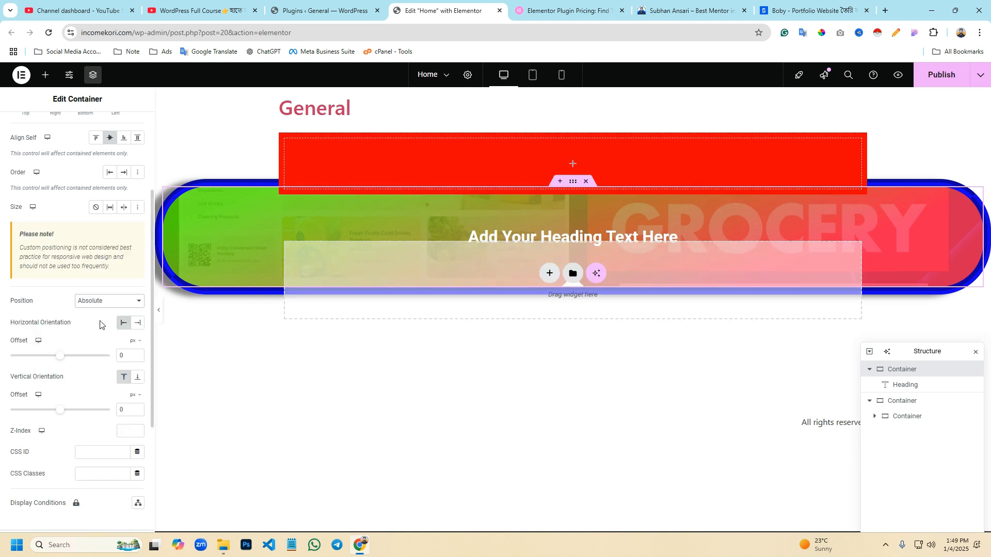
left_click(94, 303)
left_click(93, 340)
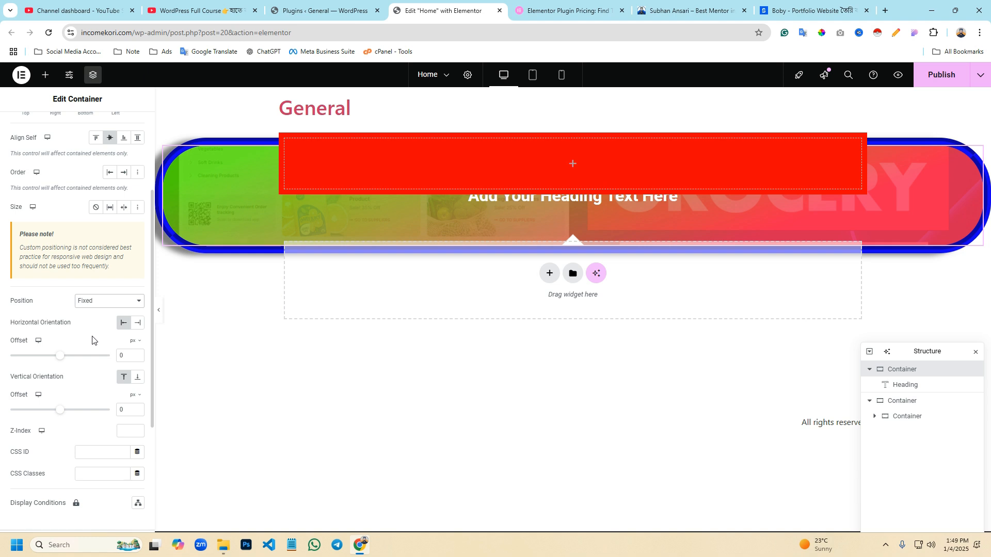
left_click(98, 305)
left_click(98, 314)
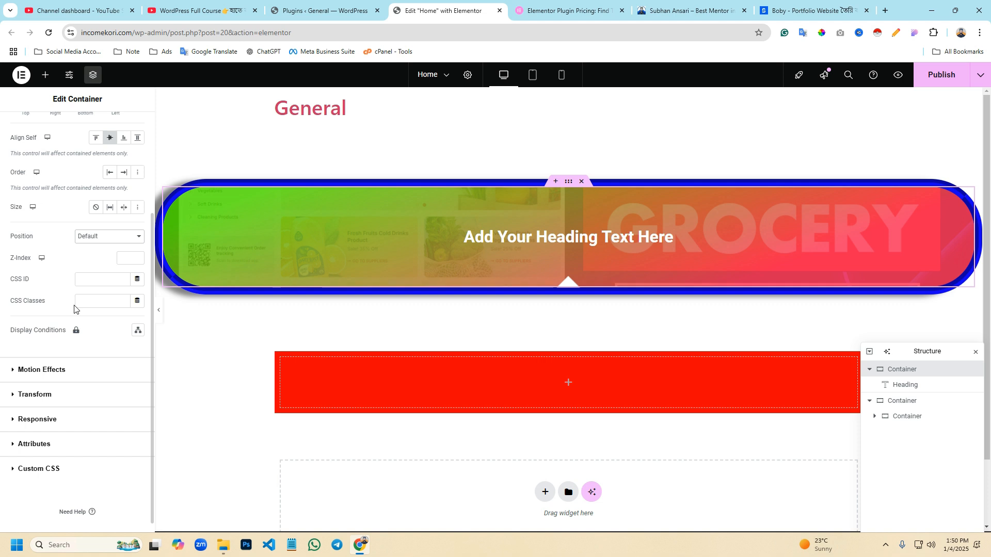
- Examine the container's Motion Effects and Transform settings
scroll(82, 312, "down", 1)
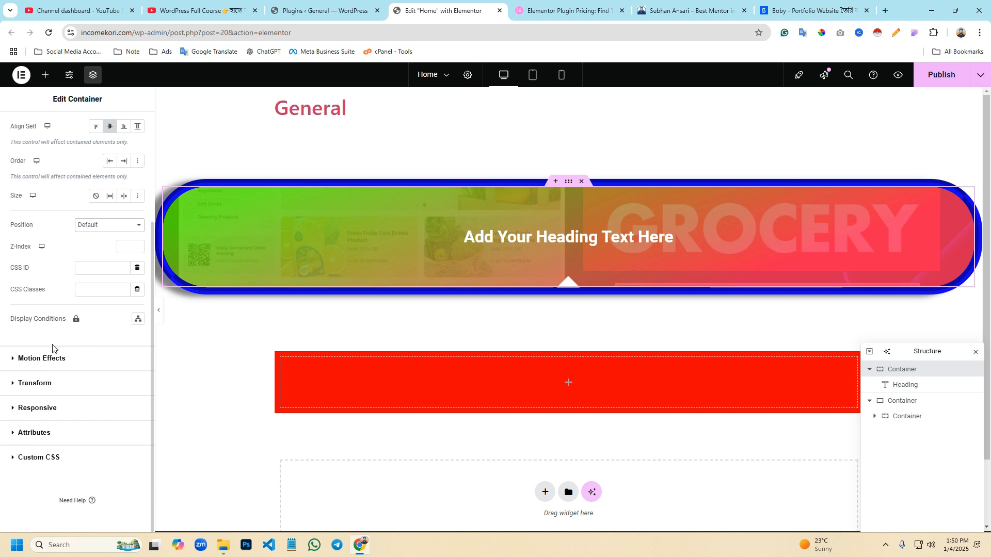
left_click(56, 363)
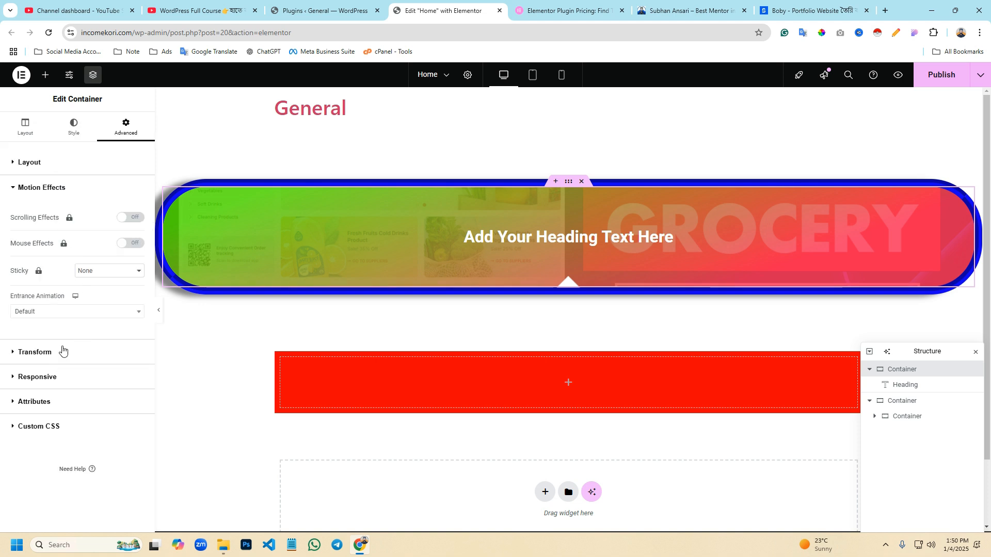
left_click(58, 359)
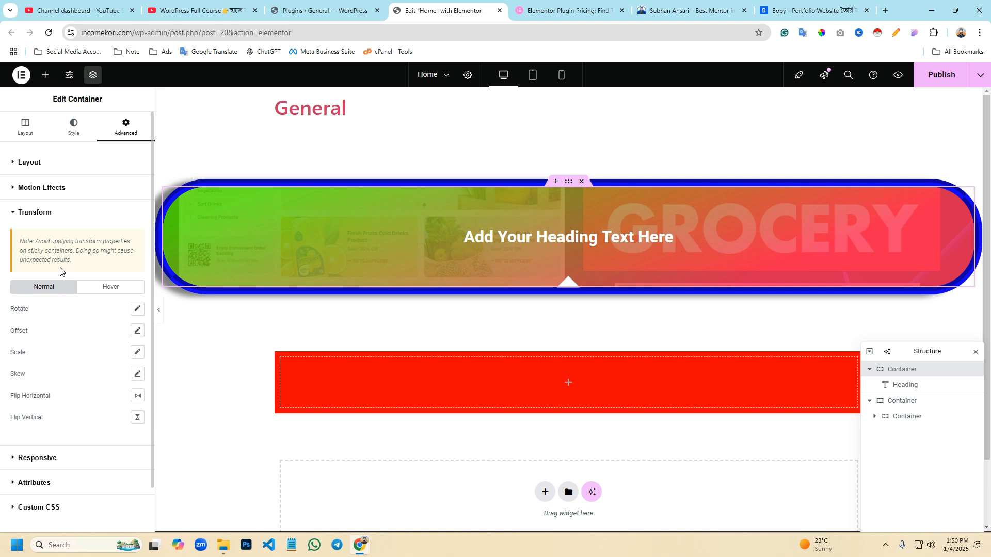
- Hide the container on tablet portrait through its responsive visibility settings
left_click(63, 406)
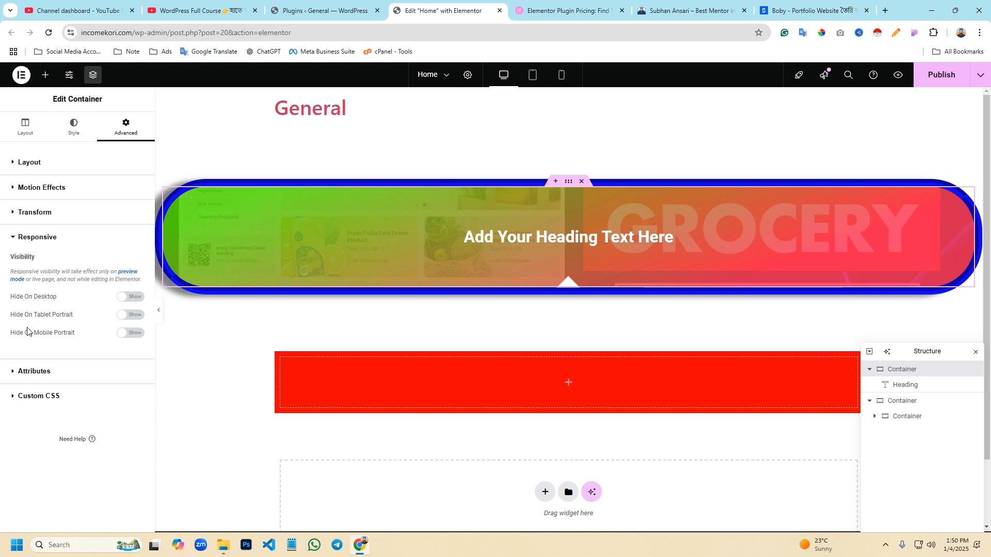
left_click(130, 315)
left_click(130, 32)
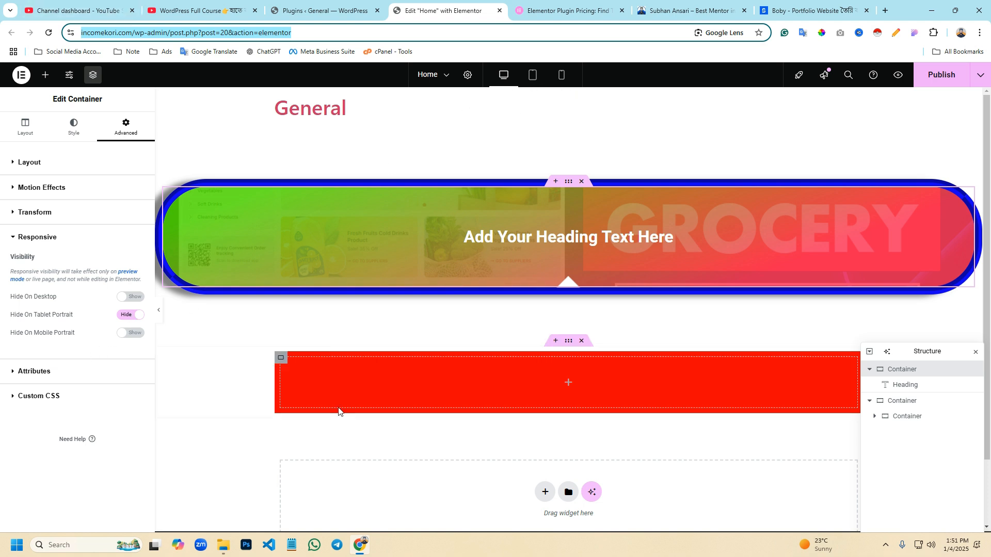
- Preview the page in tablet portrait view, outline the hidden container in a screen capture, and discard the capture
left_click(531, 77)
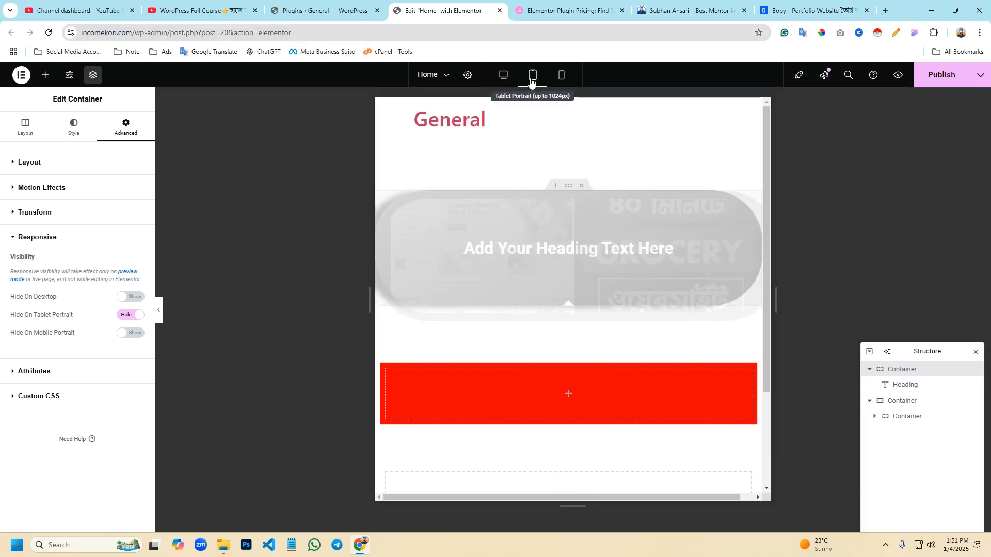
key("Print")
left_click_drag(343, 193, 763, 341)
left_click(755, 351)
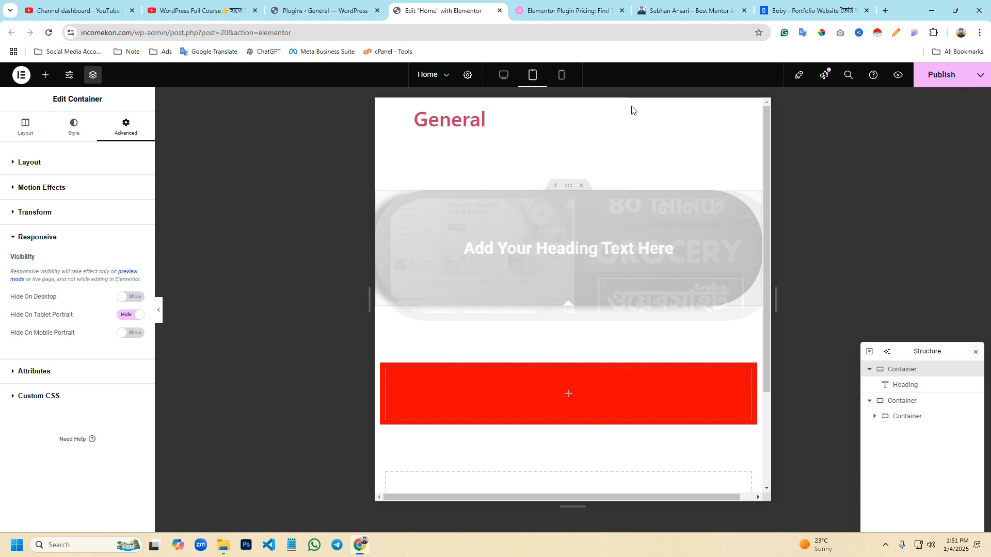
- Compare the page in the mobile, desktop and tablet portrait views, ending in desktop view
left_click(562, 75)
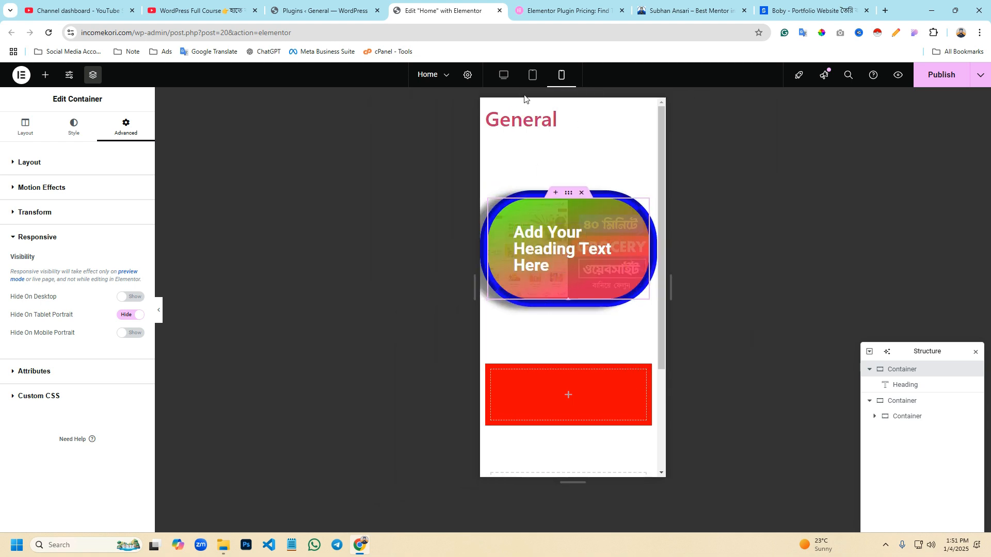
left_click(503, 74)
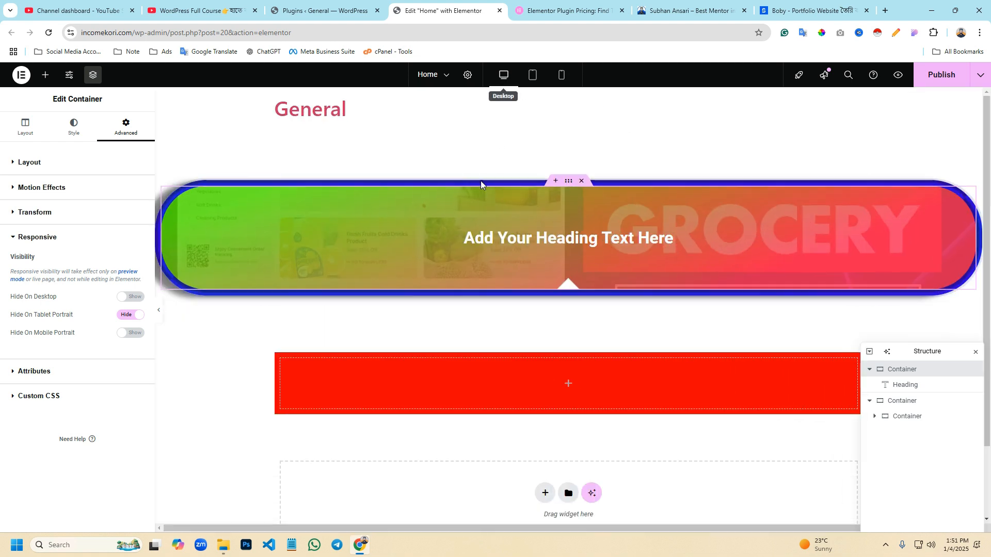
left_click(533, 83)
left_click(503, 76)
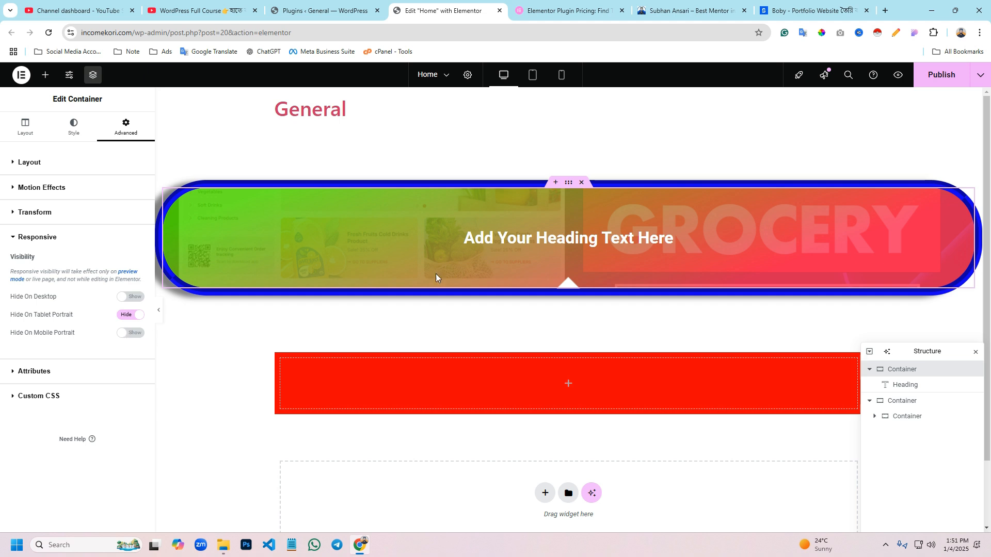
- Switch to the mentor website's browser tab and look through its home page down to the footer
left_click(652, 14)
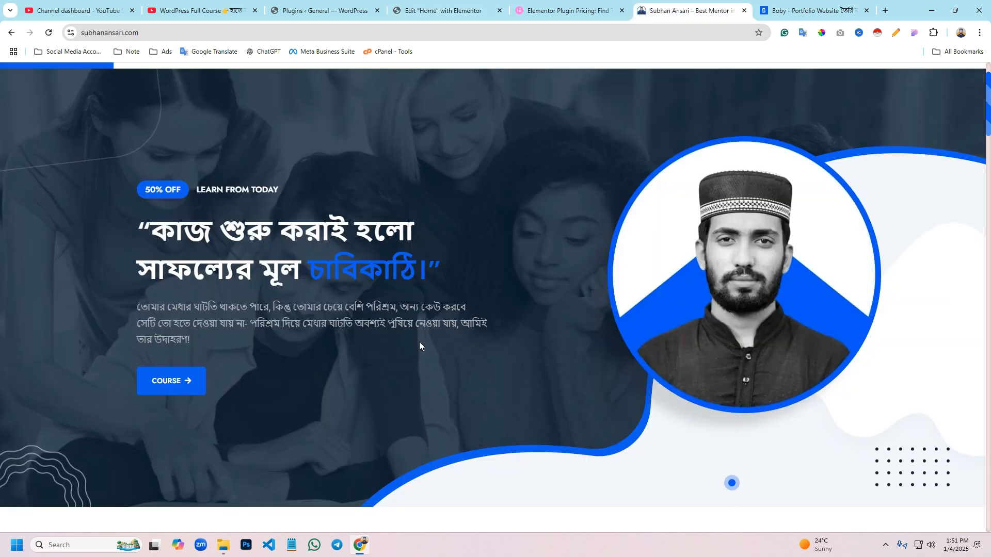
scroll(416, 337, "down", 10)
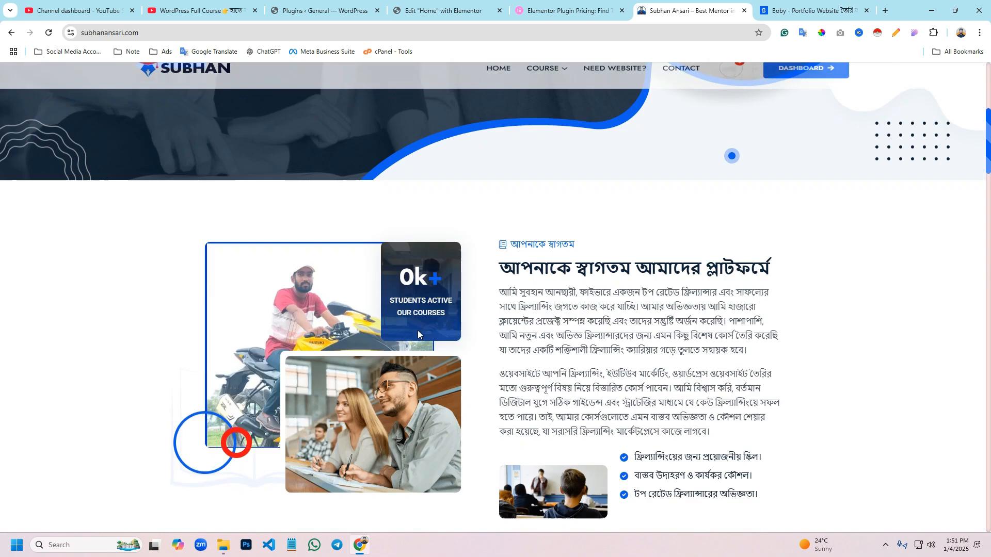
scroll(418, 330, "down", 20)
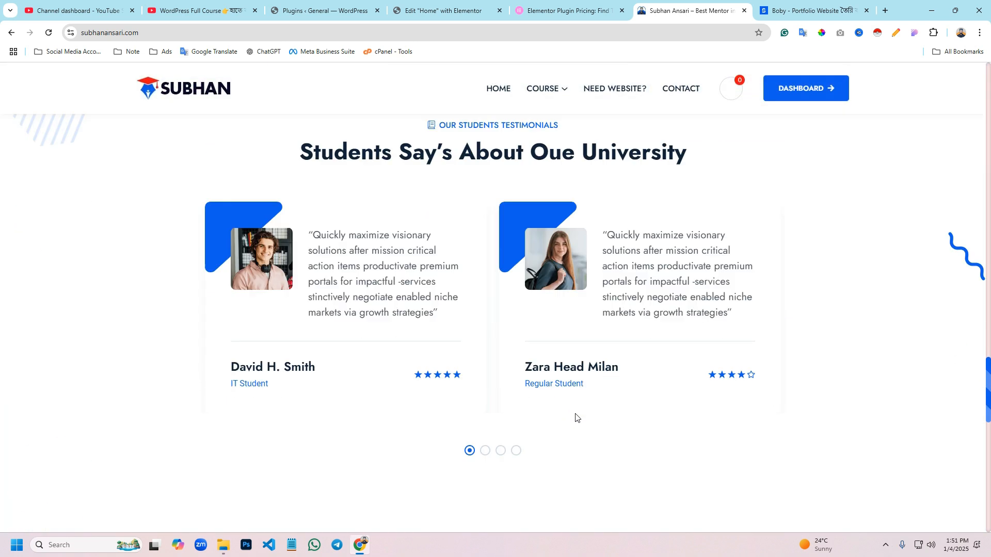
scroll(578, 421, "down", 2)
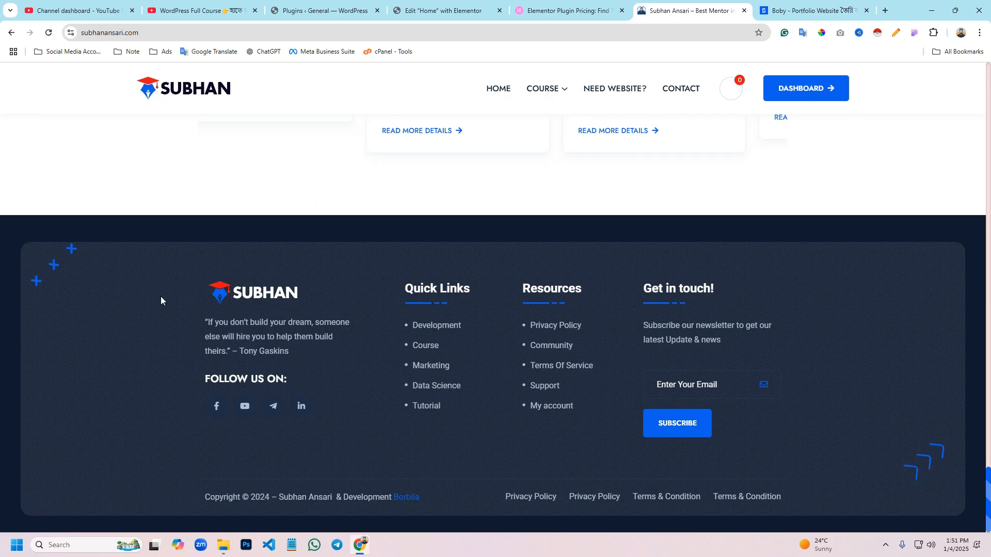
- Outline the footer's logo and social links column in a screen capture, and discard the capture
key("Print")
left_click_drag(141, 258, 402, 477)
left_click_drag(322, 385, 717, 361)
left_click(787, 464)
- Return to the Elementor editor and examine the responsive visibility settings of the red inner container
left_click(433, 10)
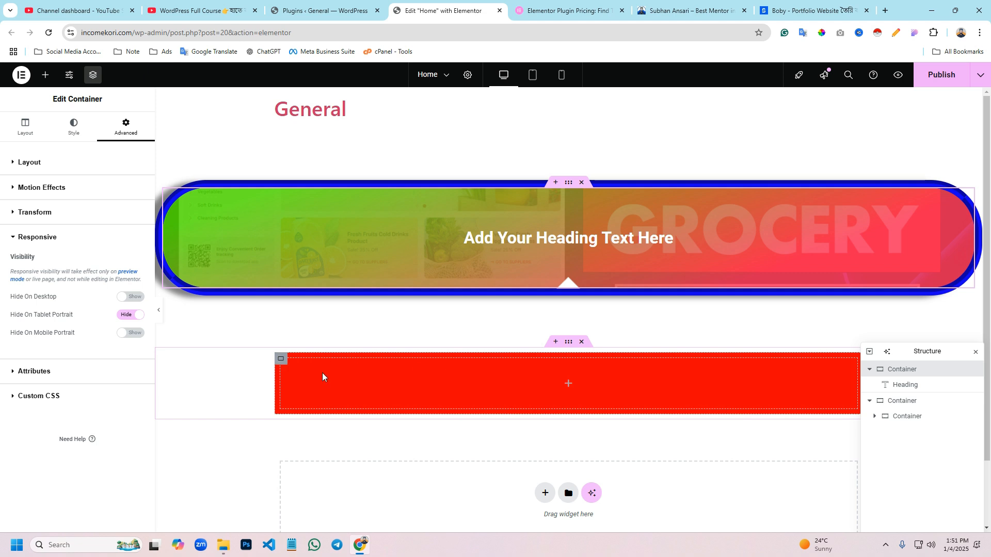
left_click(281, 360)
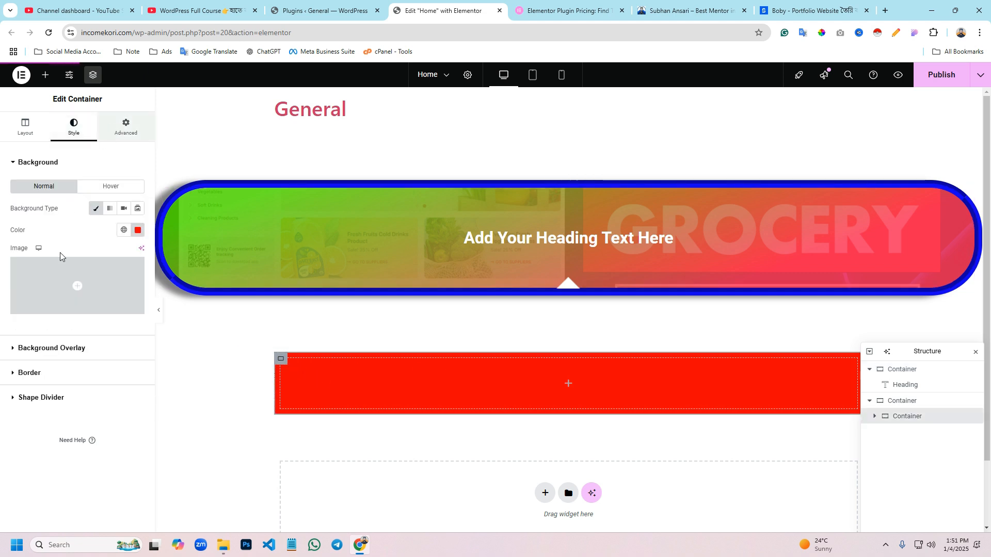
left_click(117, 129)
scroll(47, 485, "down", 3)
left_click(53, 411)
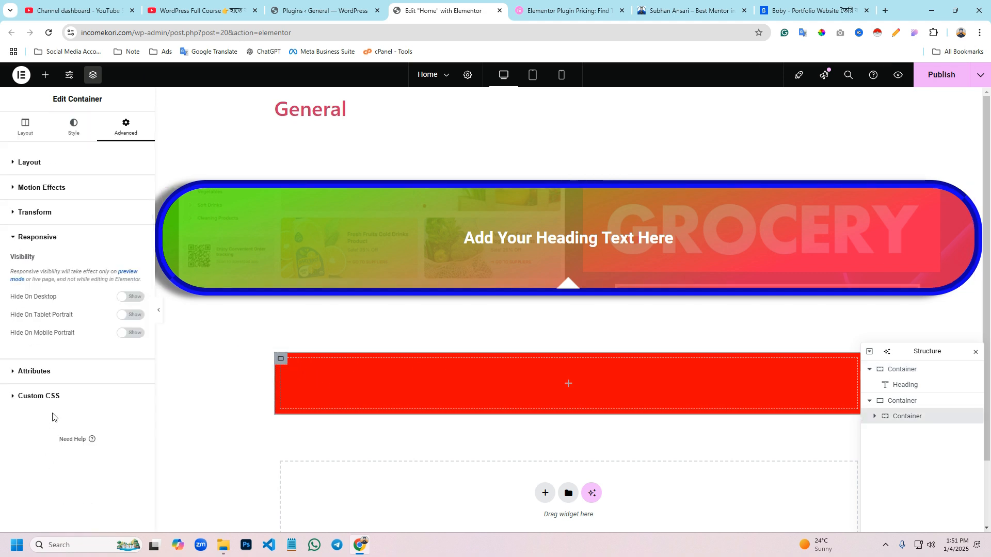
- Examine the Attributes and Custom CSS sections of the heading container's advanced settings
left_click(565, 191)
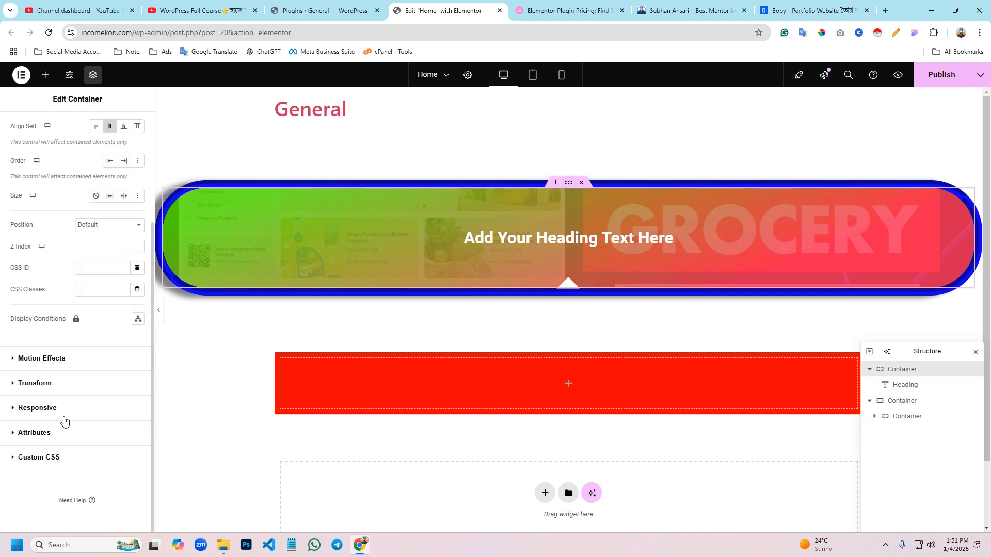
left_click(51, 434)
left_click(49, 458)
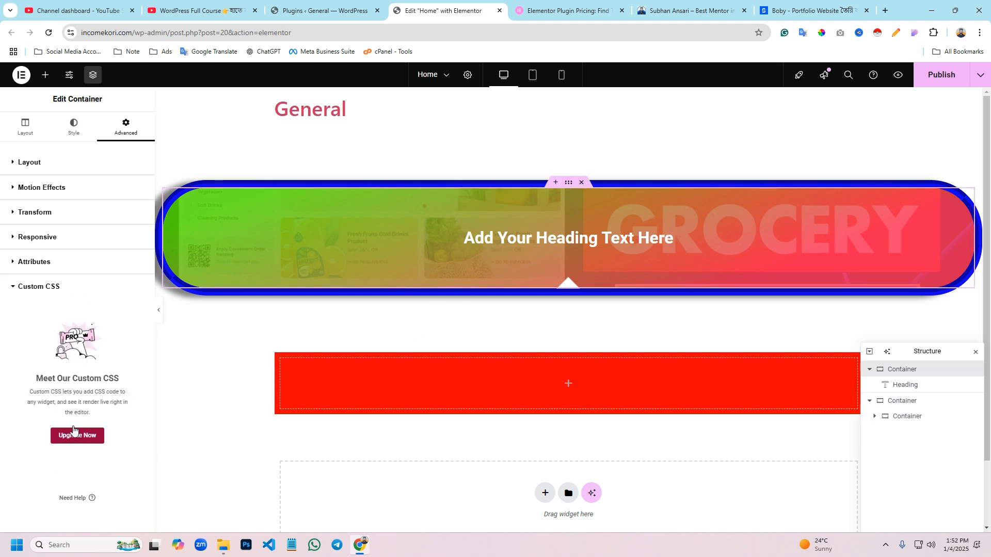